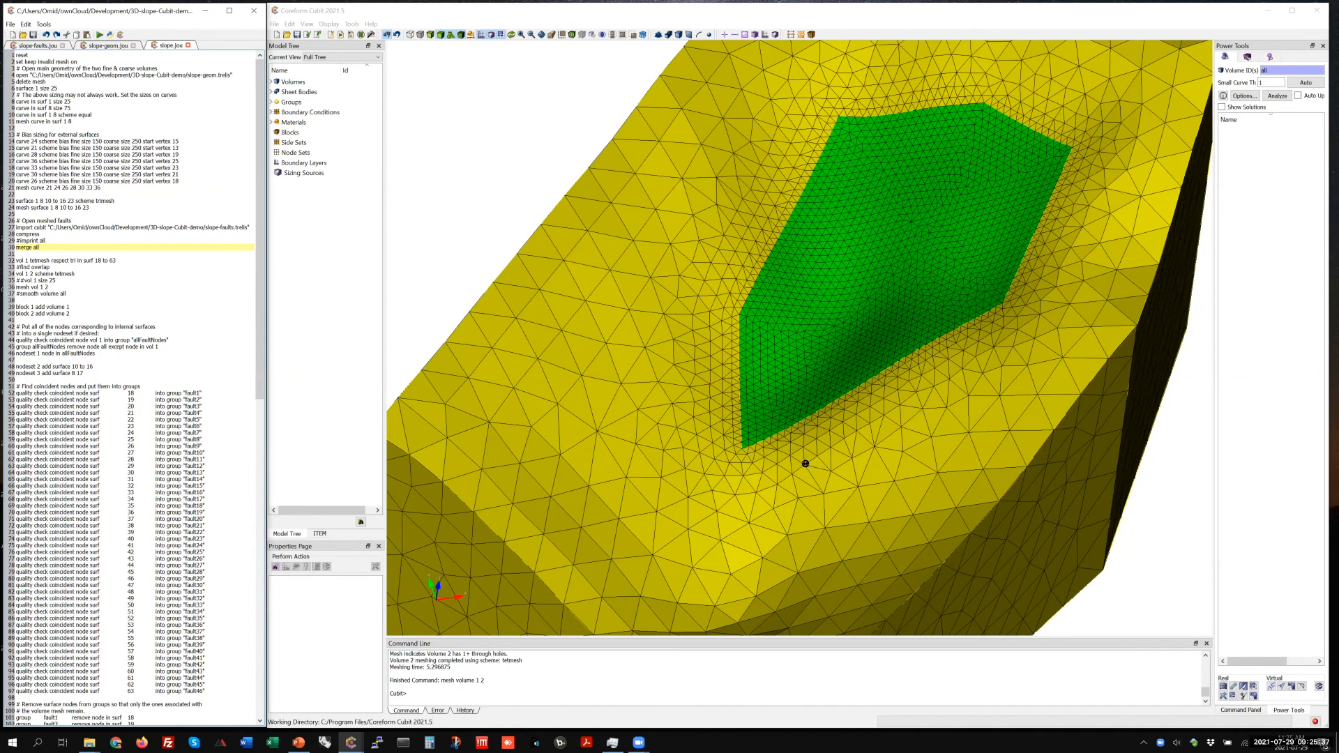
Step: Look over the meshed slope volume from farther out and bring up the mesh commands
scroll(731, 439, "down", 1)
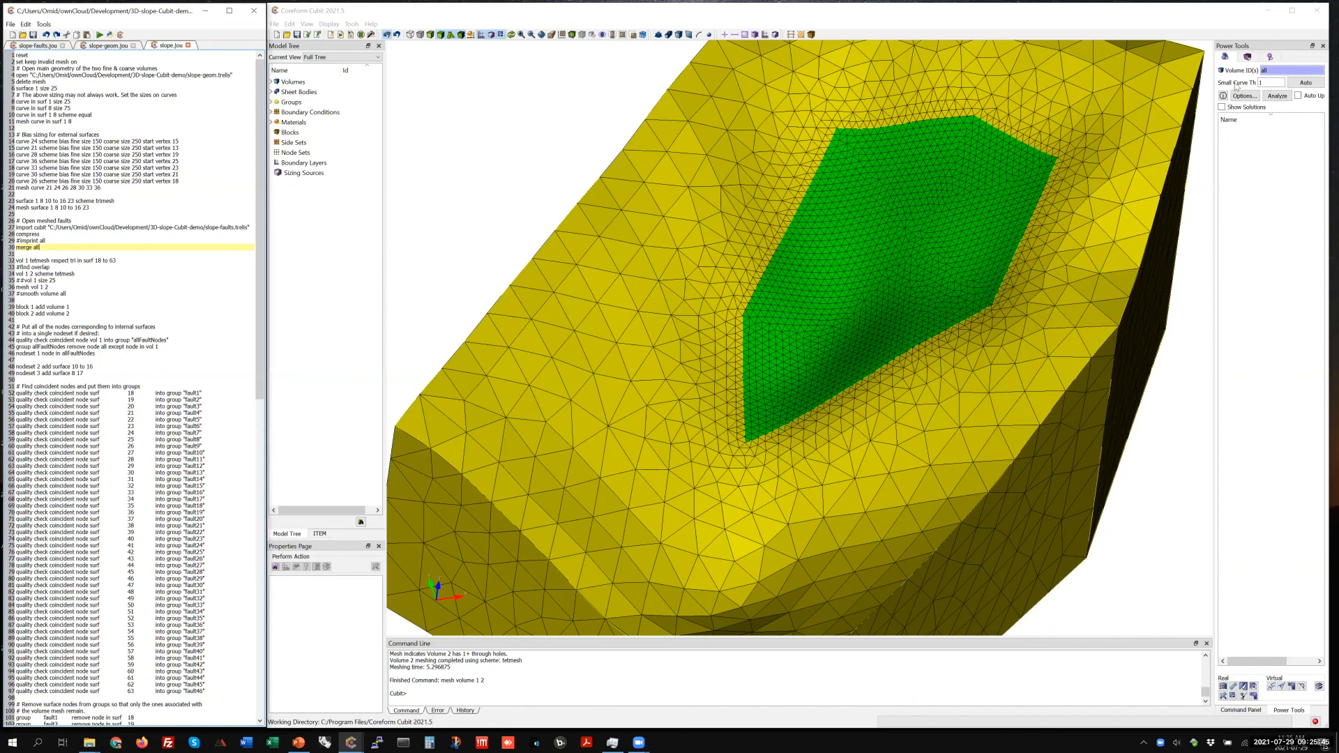
left_click_drag(1186, 541, 1177, 501)
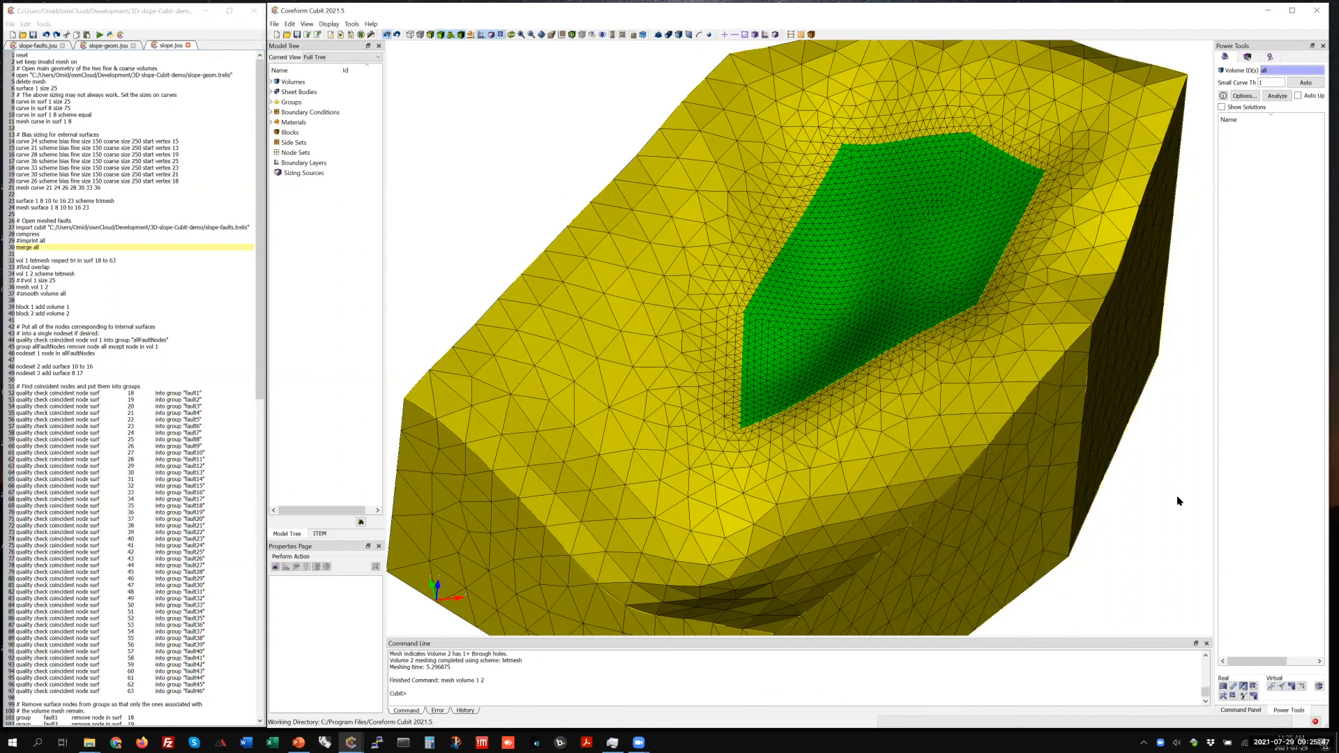
scroll(1245, 77, "down", 1)
left_click(1241, 710)
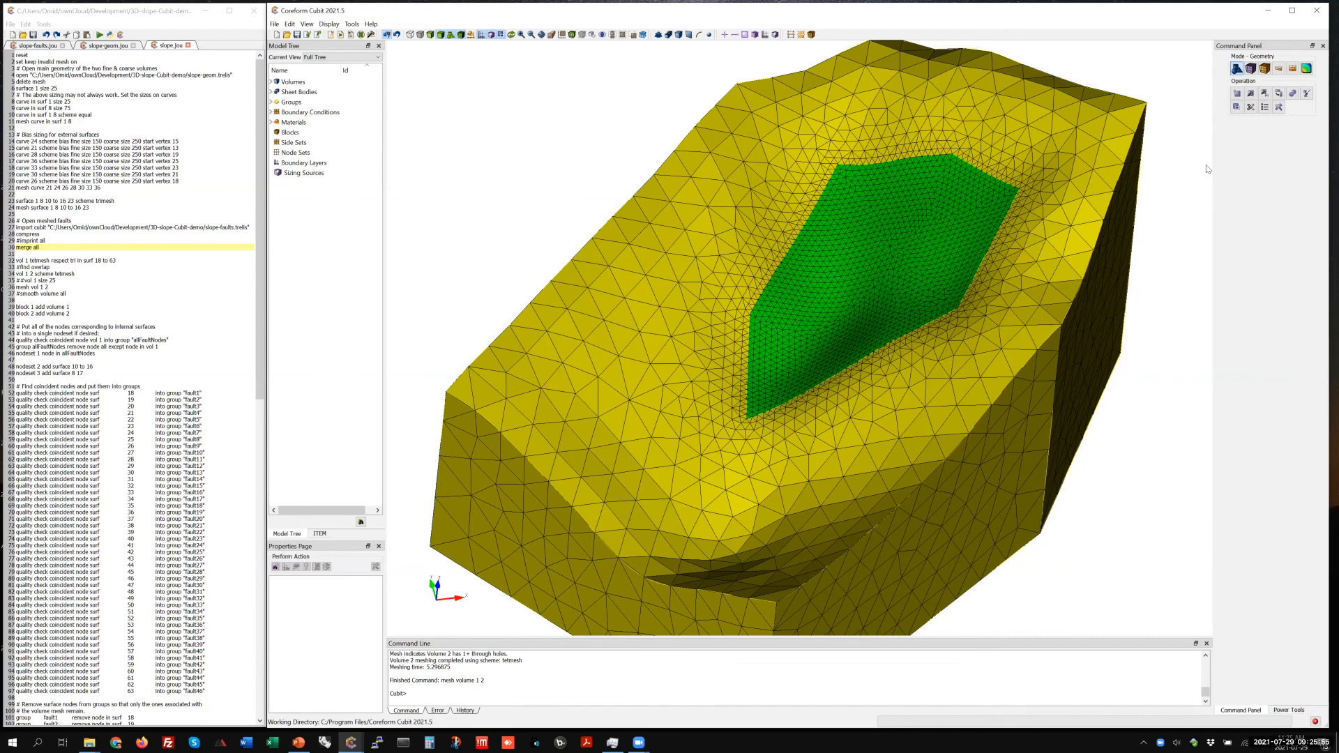
left_click(1251, 68)
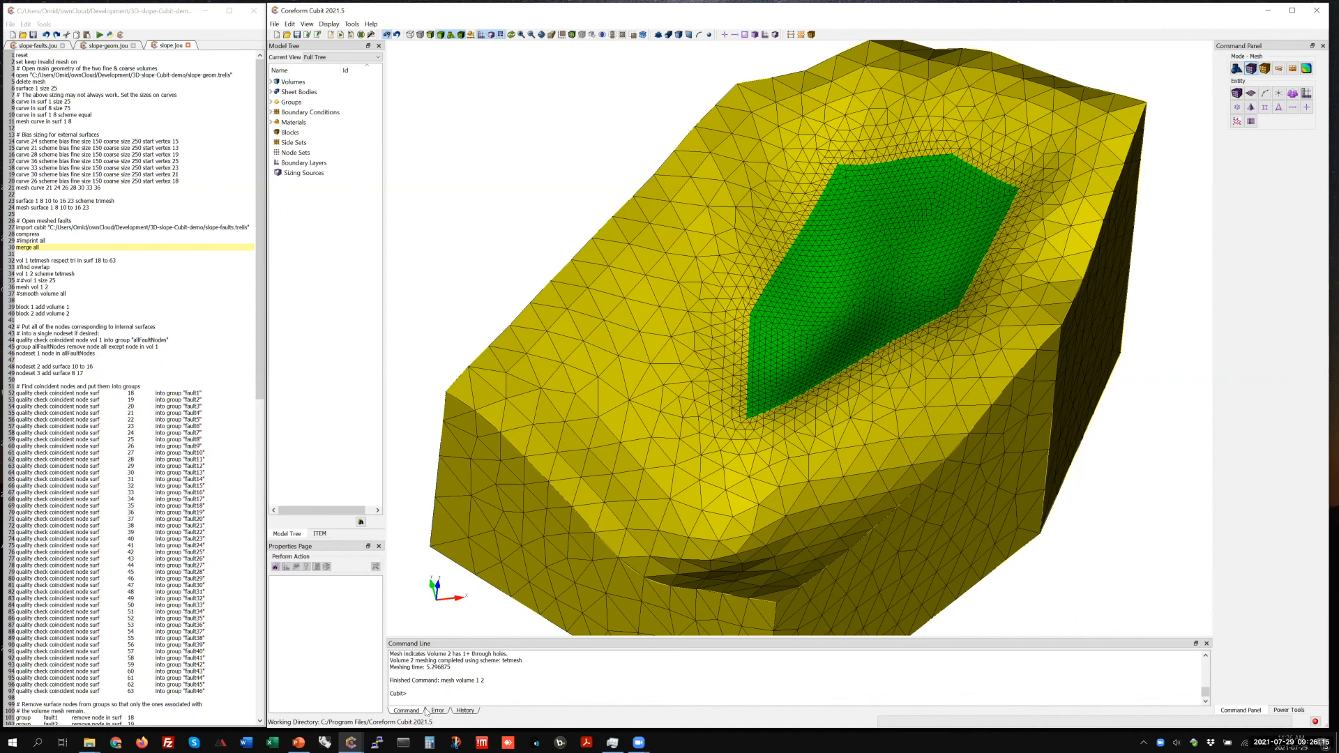
Step: Review the command history back to its first commands and locate the commented imprint line in the slope journal
left_click(465, 710)
scroll(433, 685, "up", 15)
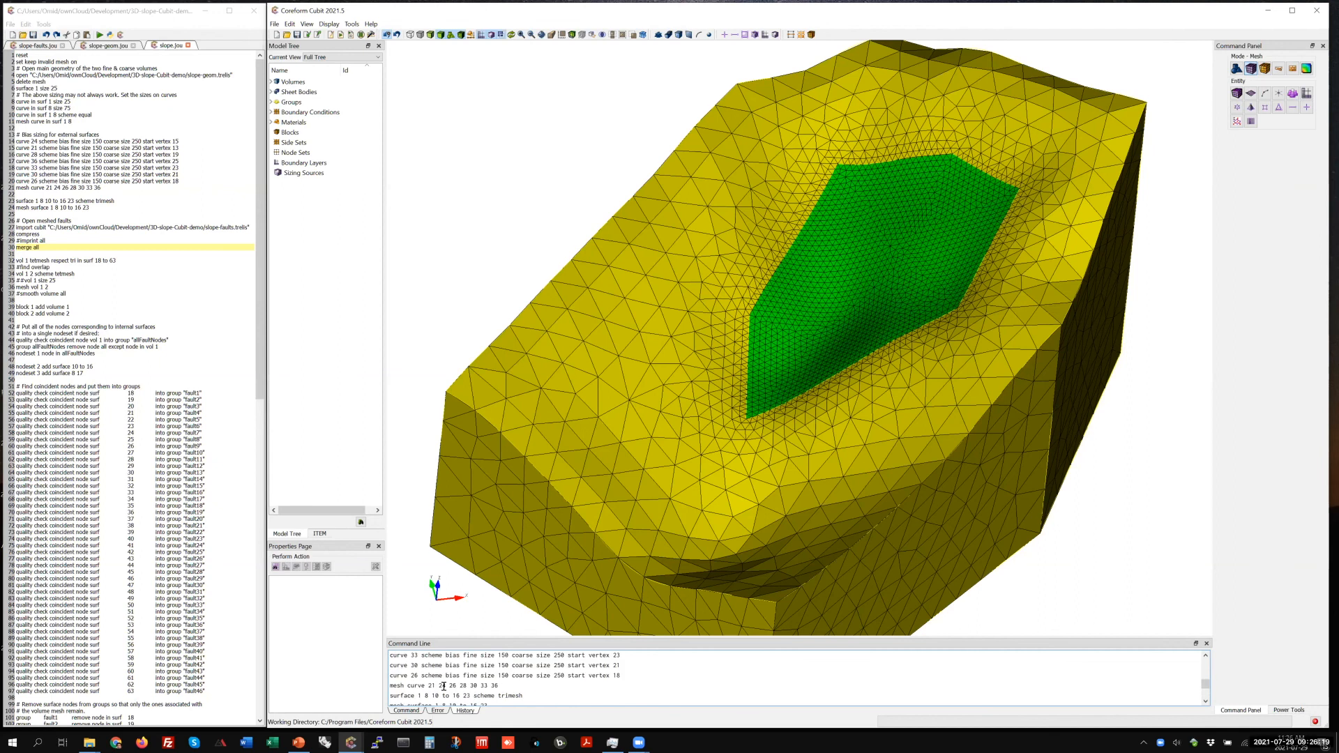
scroll(446, 685, "up", 5)
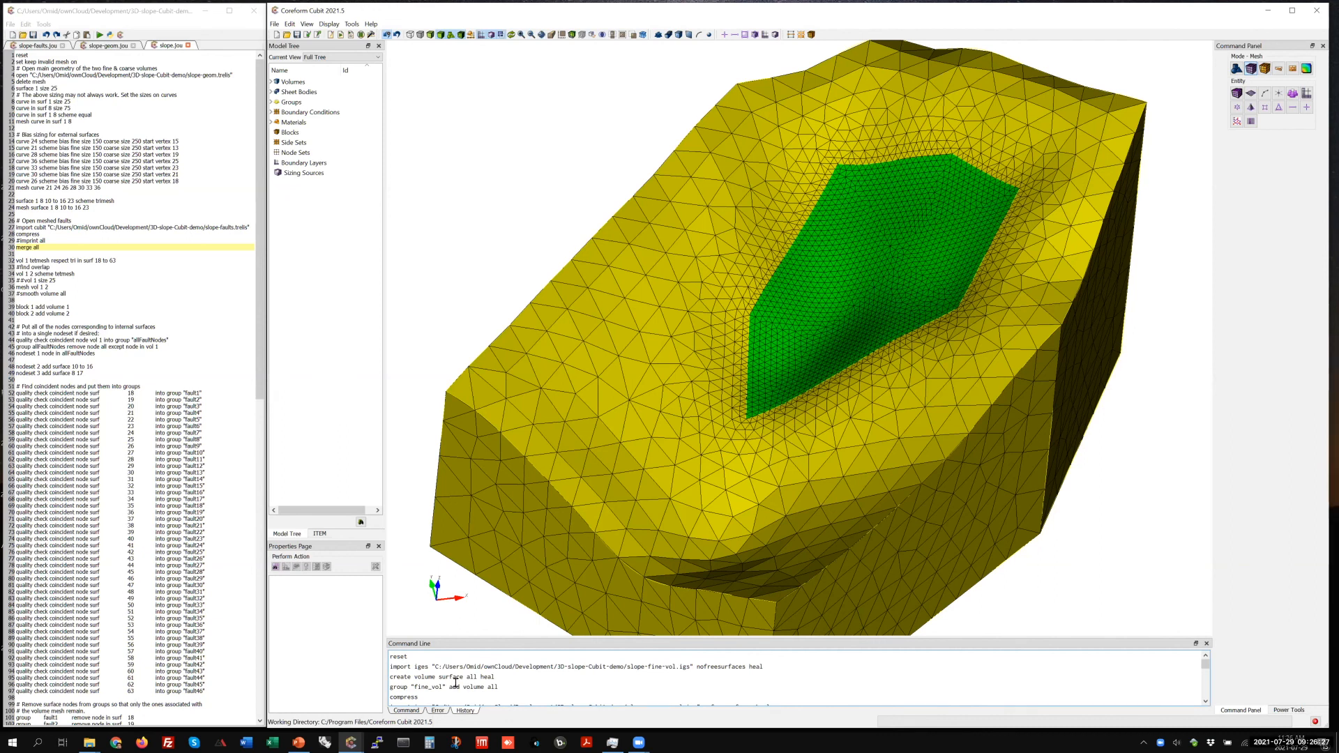
left_click(80, 240)
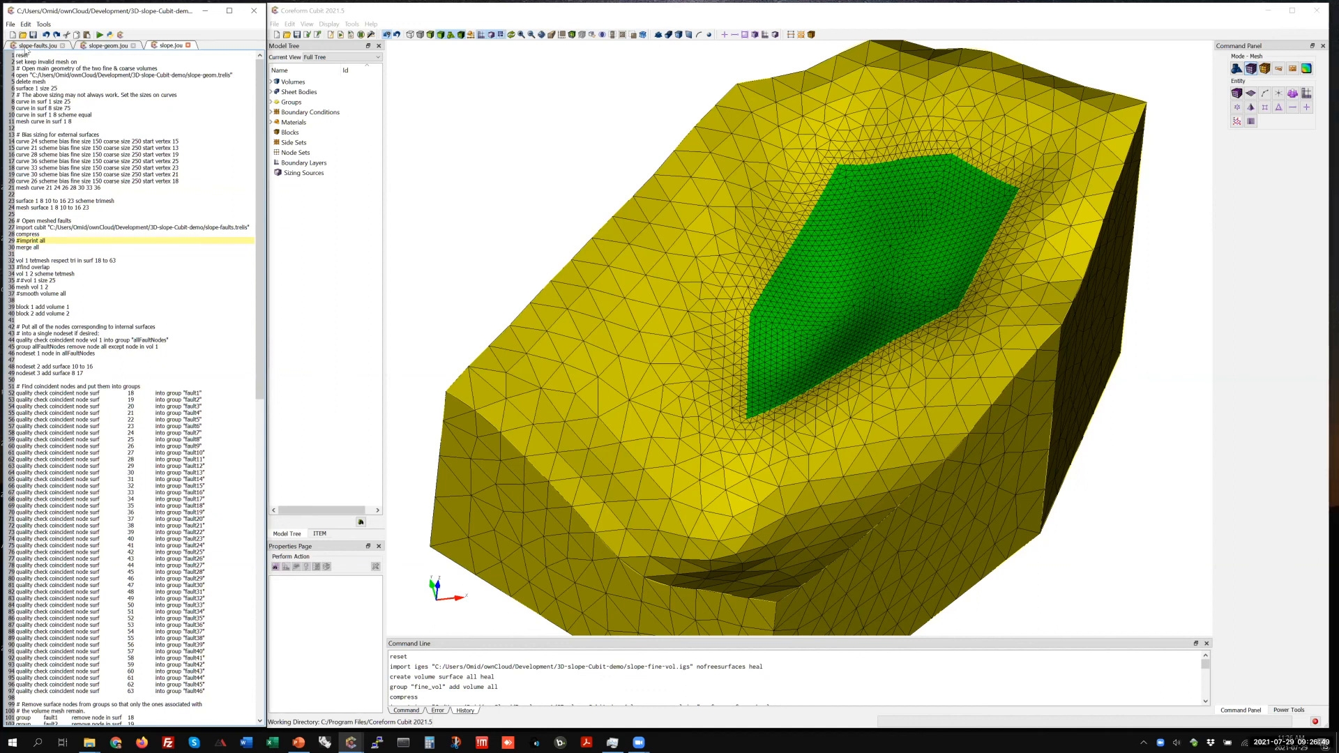
Step: Bring up the slope-faults.jou journal and highlight its commands, including the line that sets the surface size
left_click(26, 46)
left_click_drag(117, 134, 6, 59)
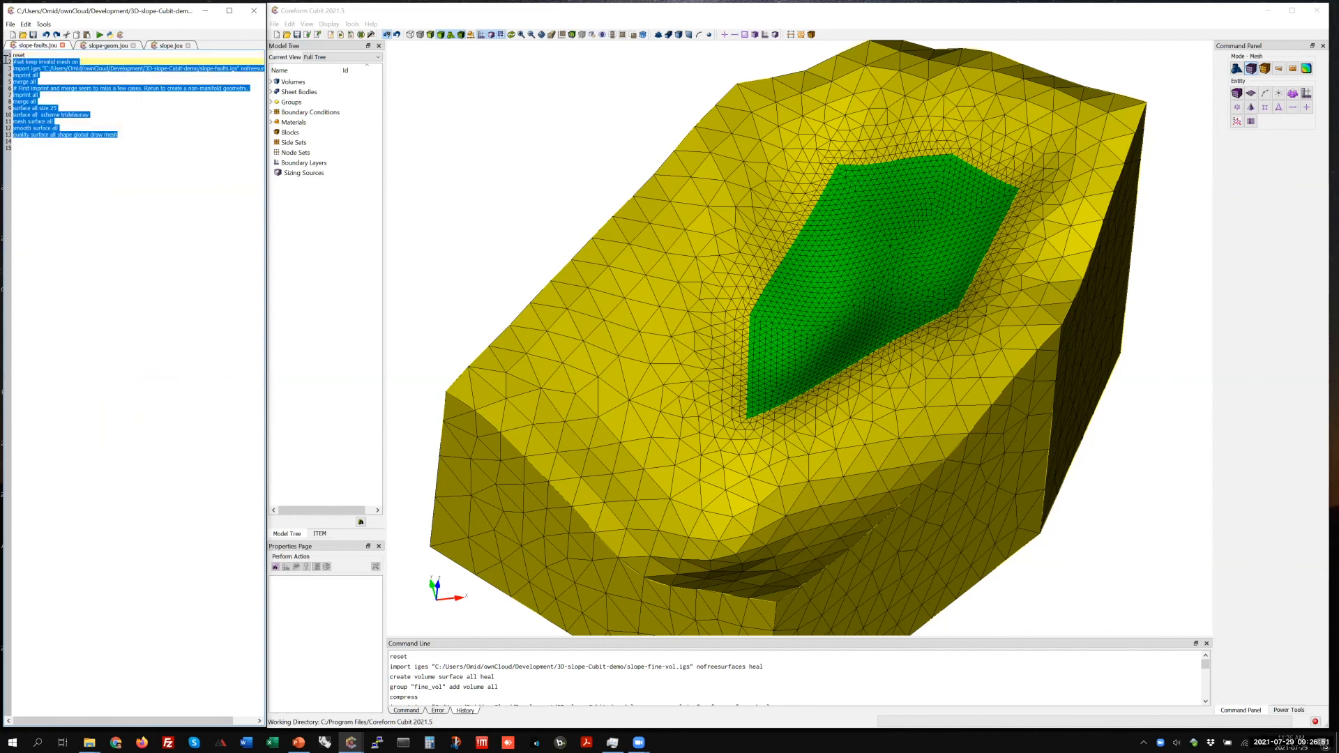
left_click(88, 108)
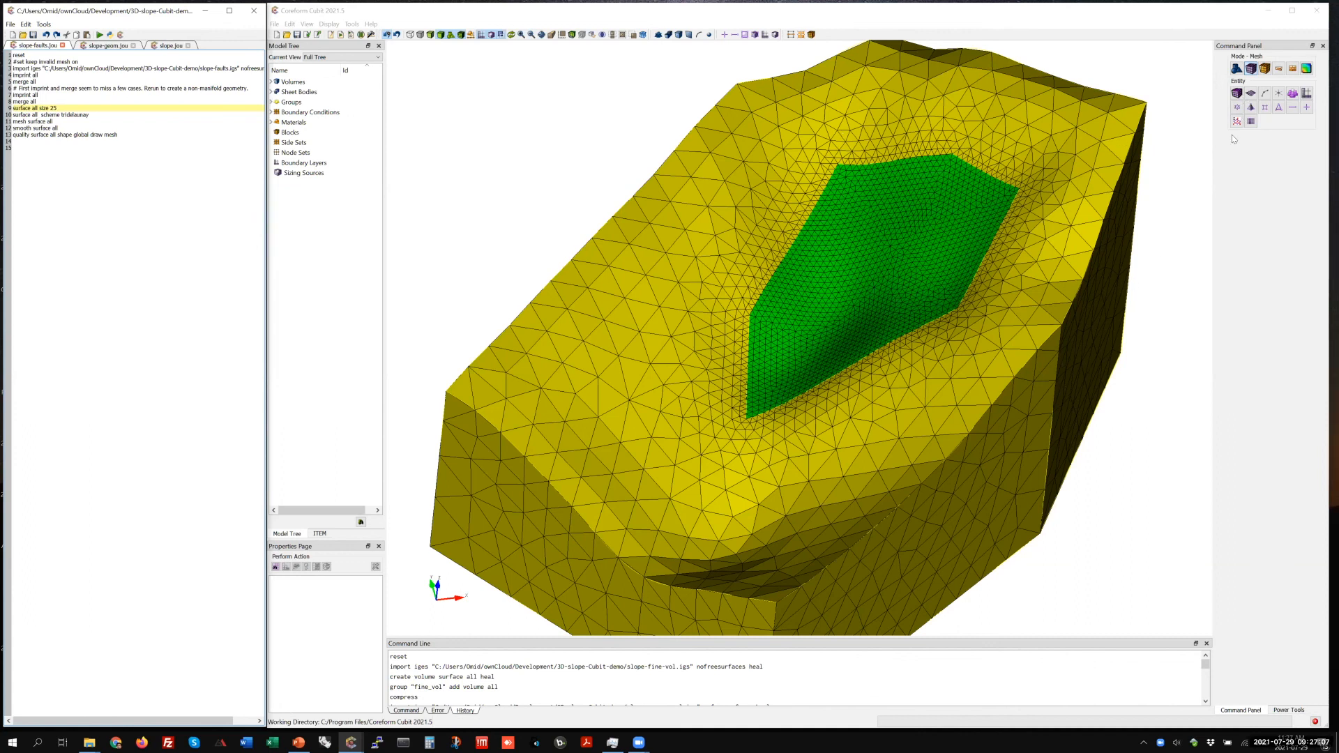
Step: Show the geometry commands for creating surfaces and for modifying surfaces
left_click(1237, 67)
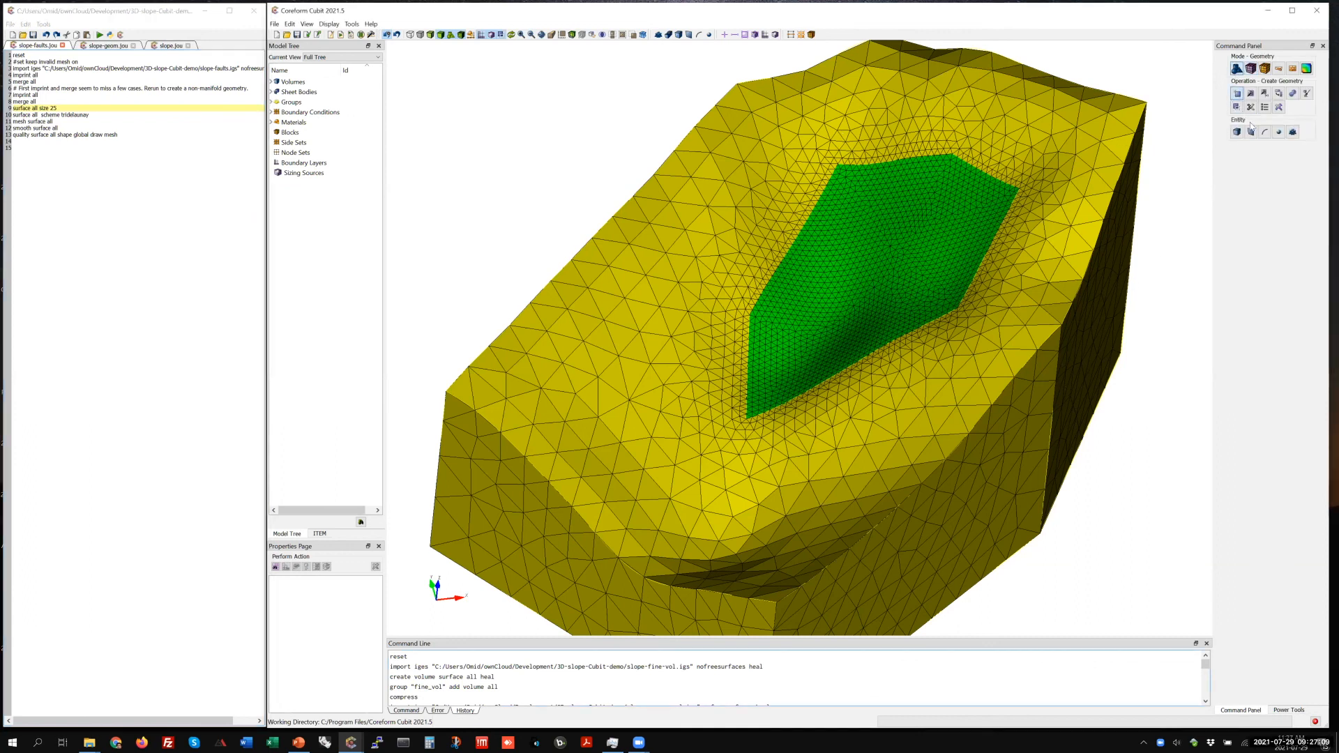
left_click(1237, 132)
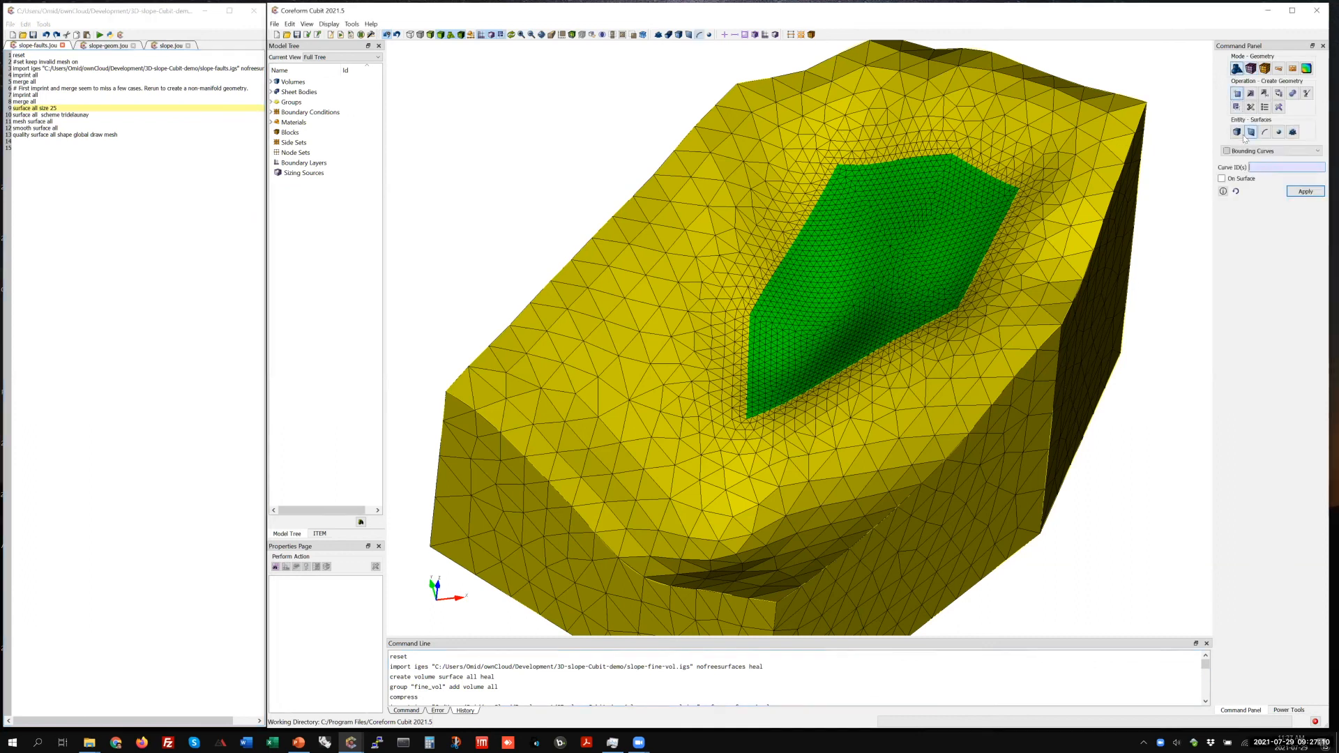
left_click(1252, 93)
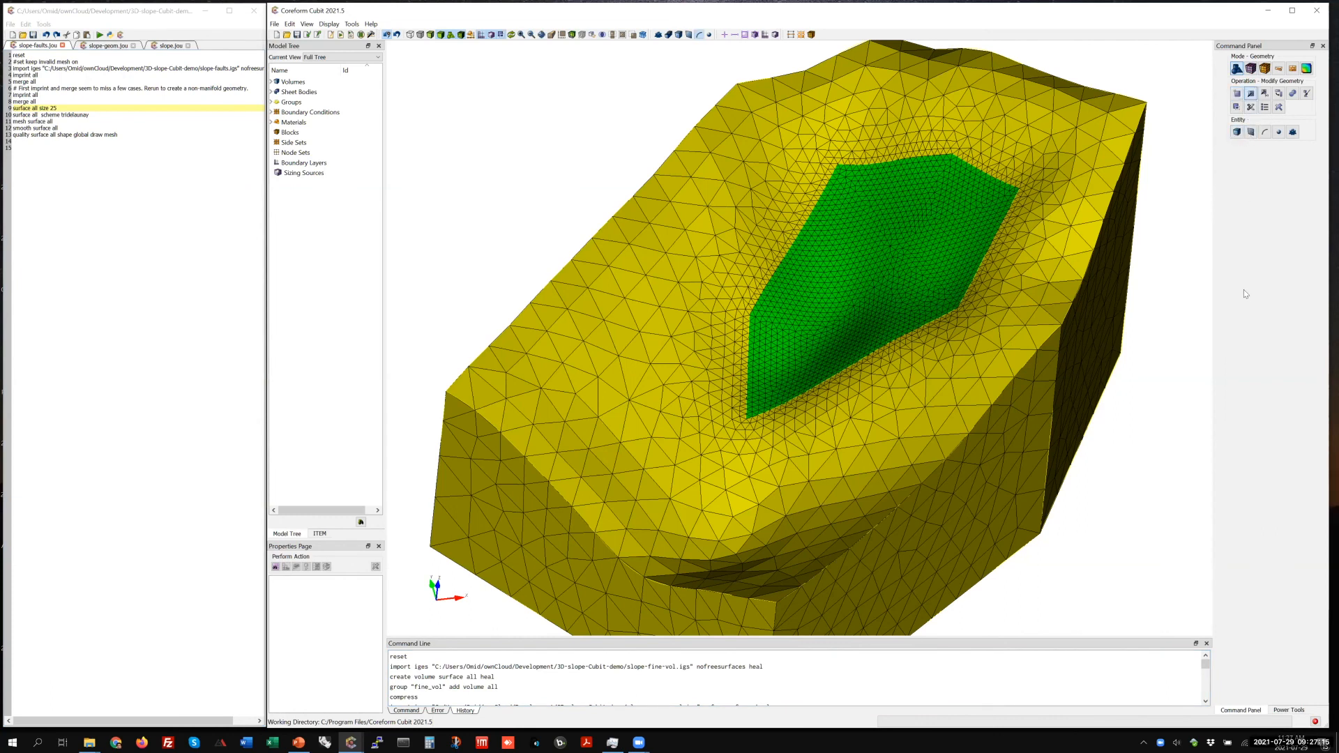
left_click(1250, 131)
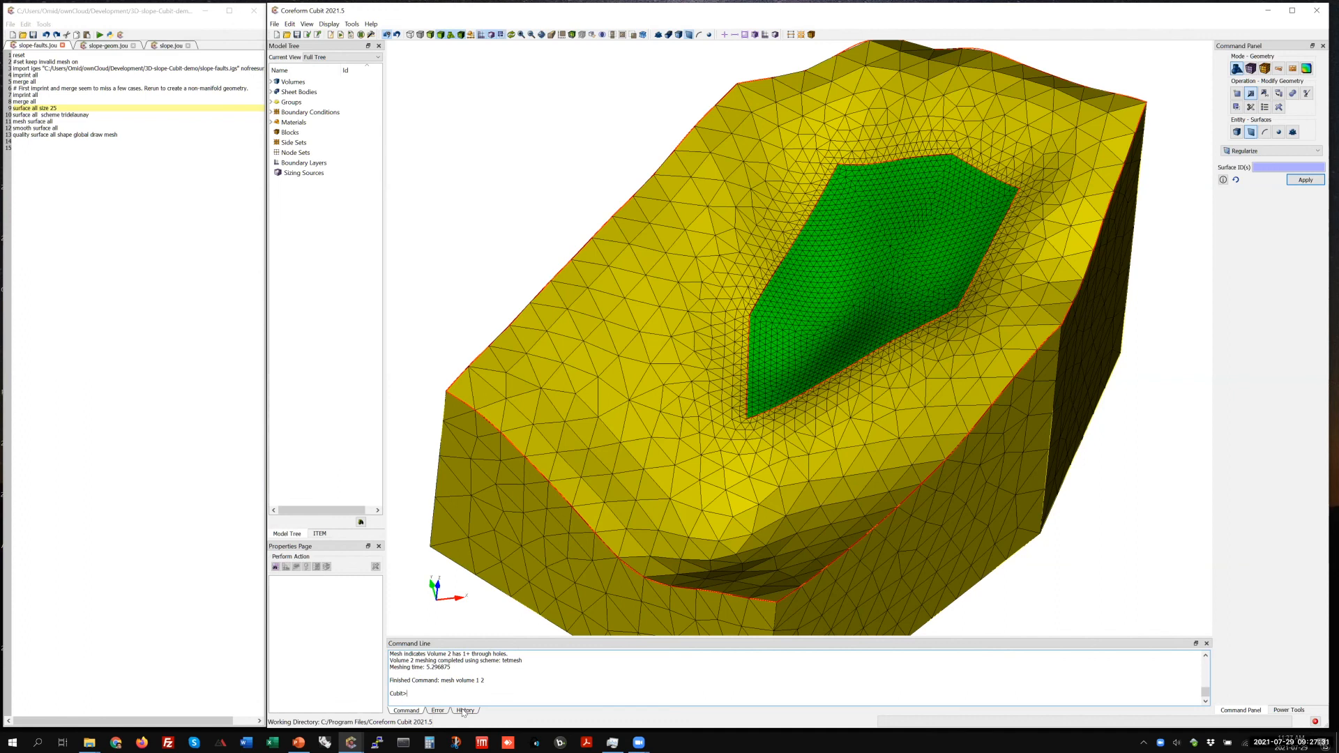
Step: Read through the slope-faults journal's IGES import, imprint, merge, meshing and quality commands
left_click(6, 92)
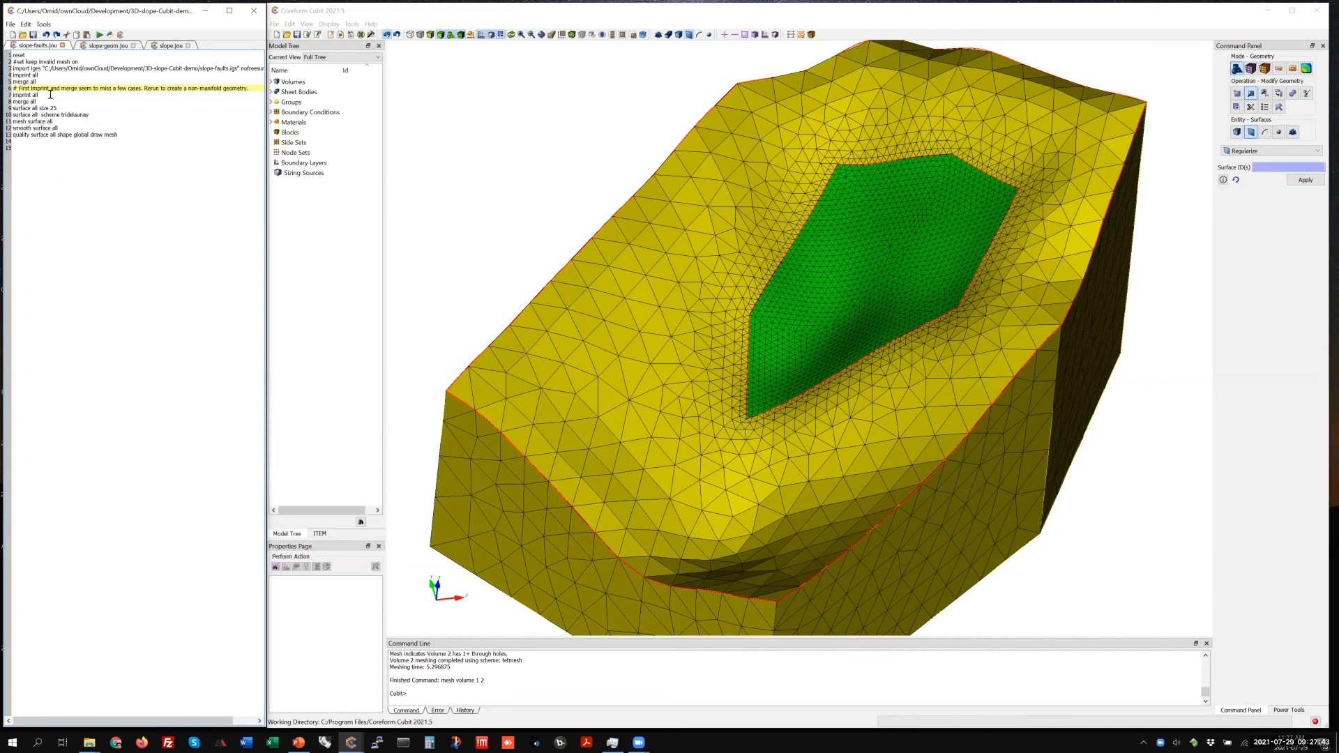
left_click(37, 129)
left_click(23, 134)
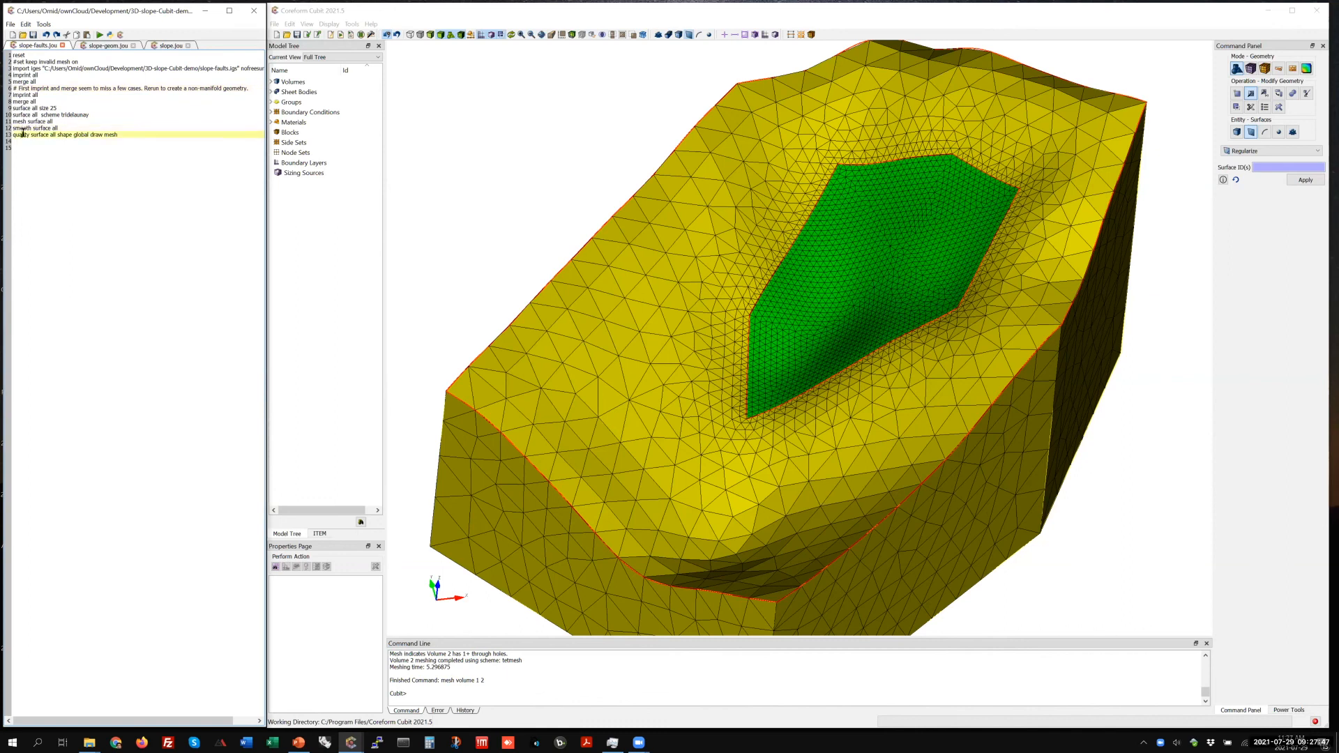
left_click_drag(89, 114, 7, 55)
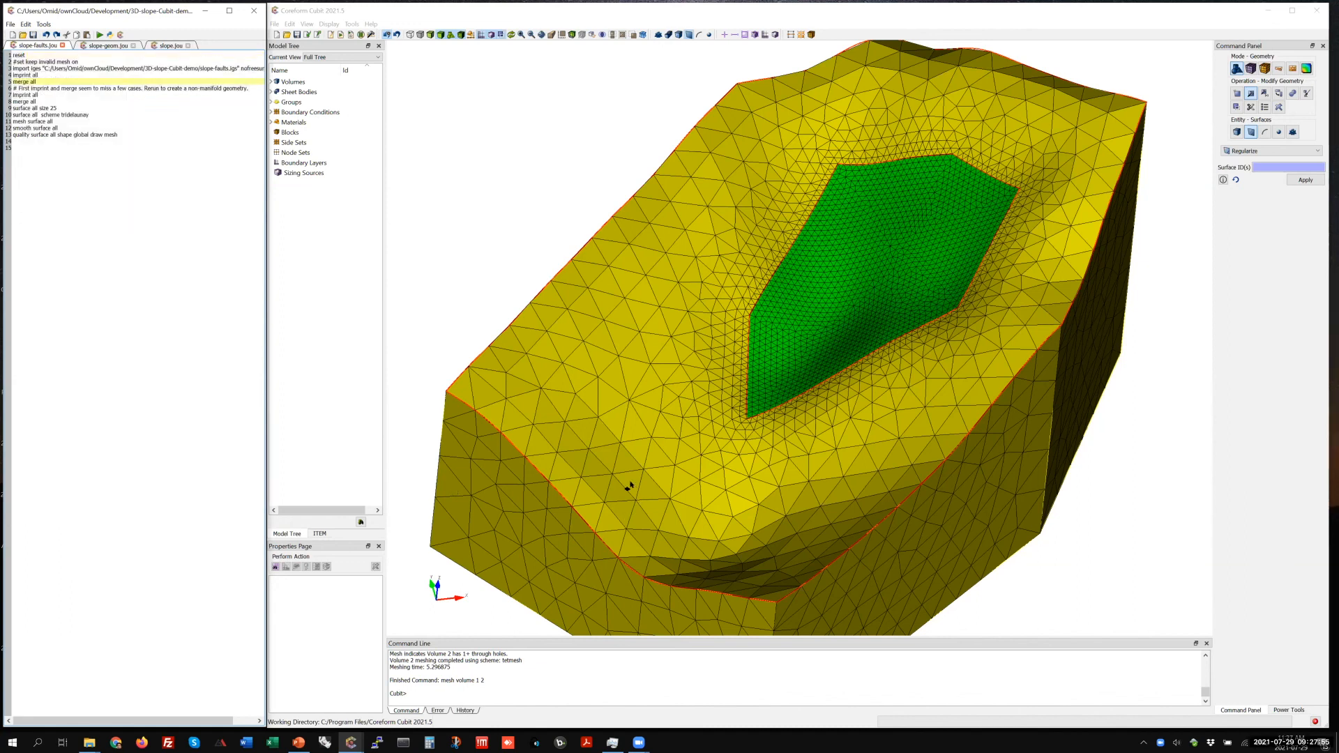
left_click(299, 743)
left_click_drag(50, 69, 19, 68)
left_click(53, 73)
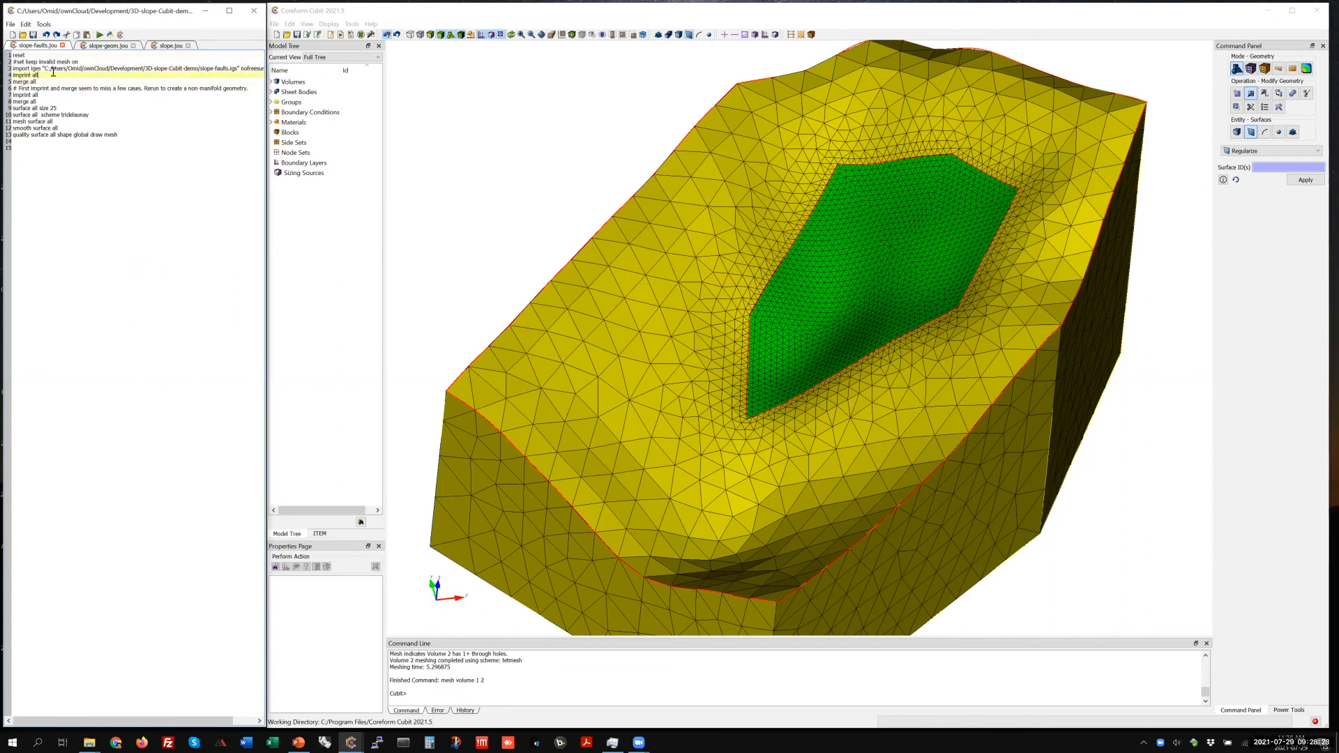
Step: Play only the slope-faults journal lines from reset through the IGES import and the first imprint all
left_click(7, 53)
right_click(23, 59)
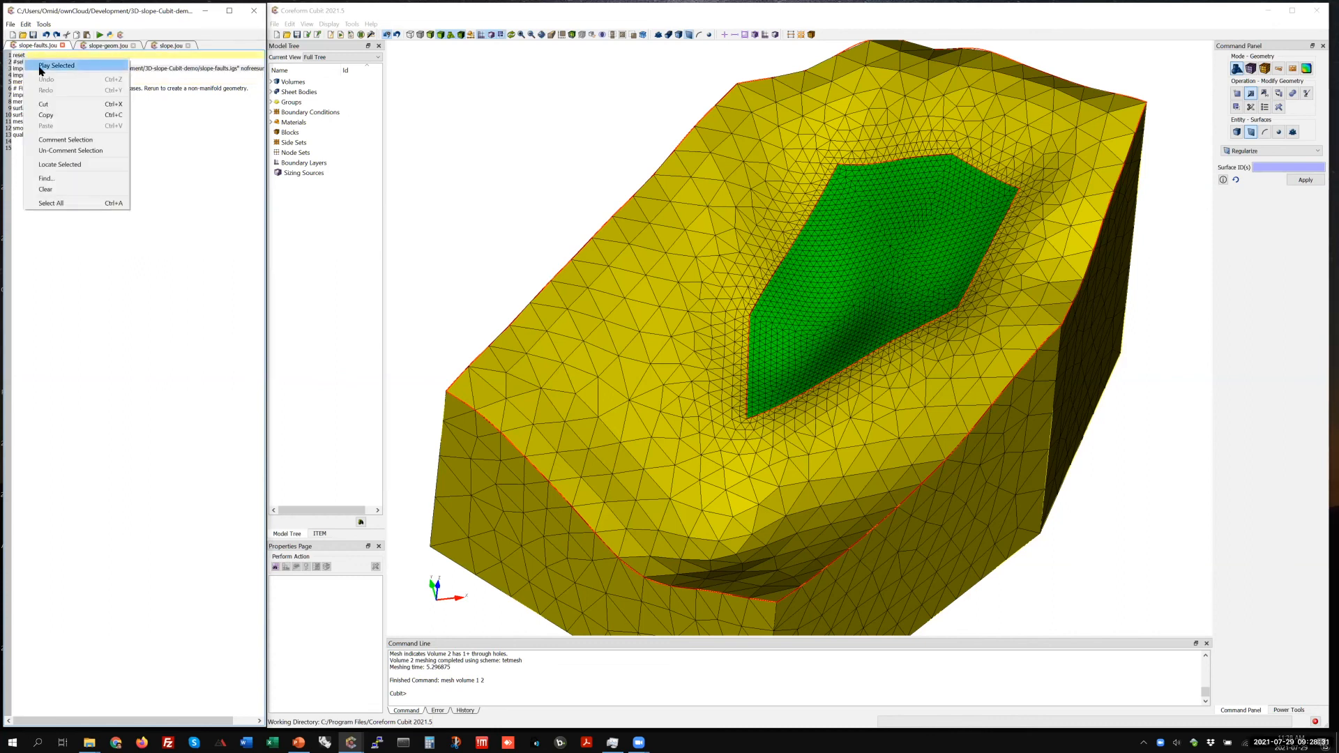
left_click(56, 66)
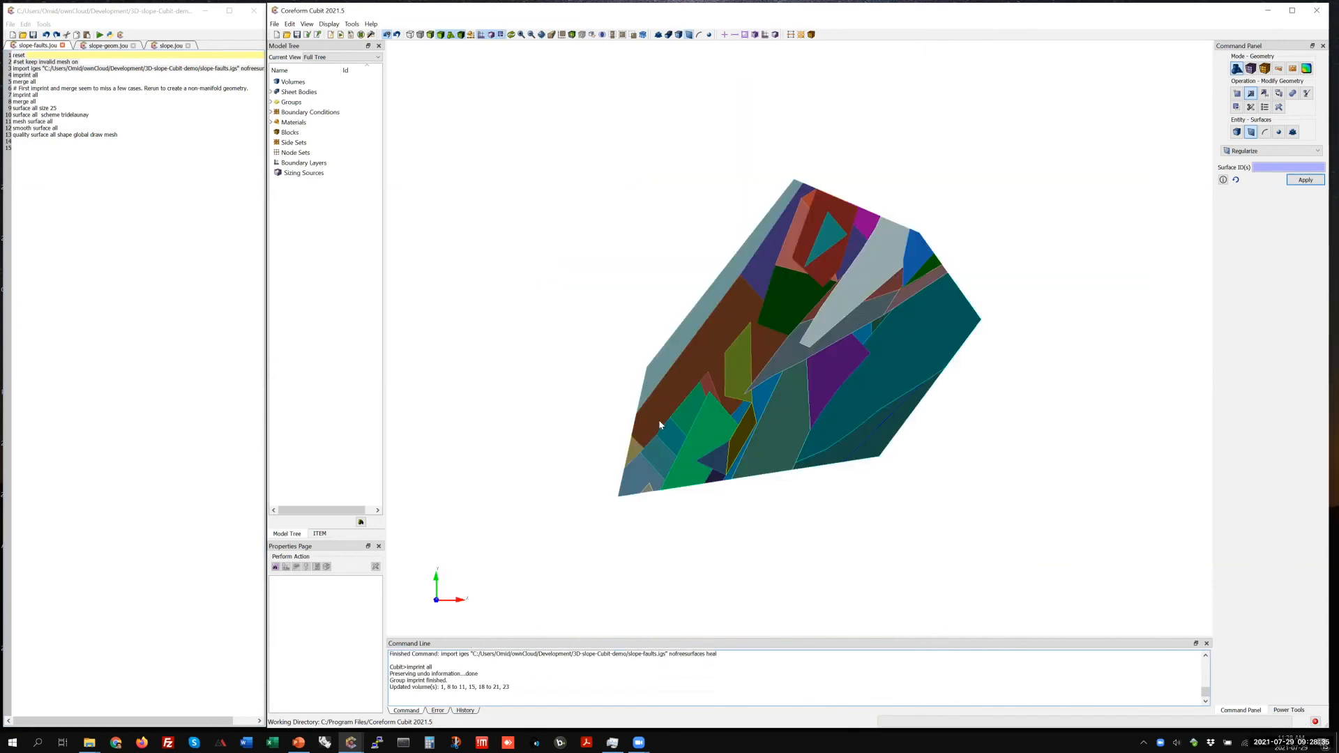
Step: Examine the imported fault surfaces and their intersections from several sides
middle_click_drag(874, 411, 860, 438)
middle_click_drag(960, 433, 861, 469)
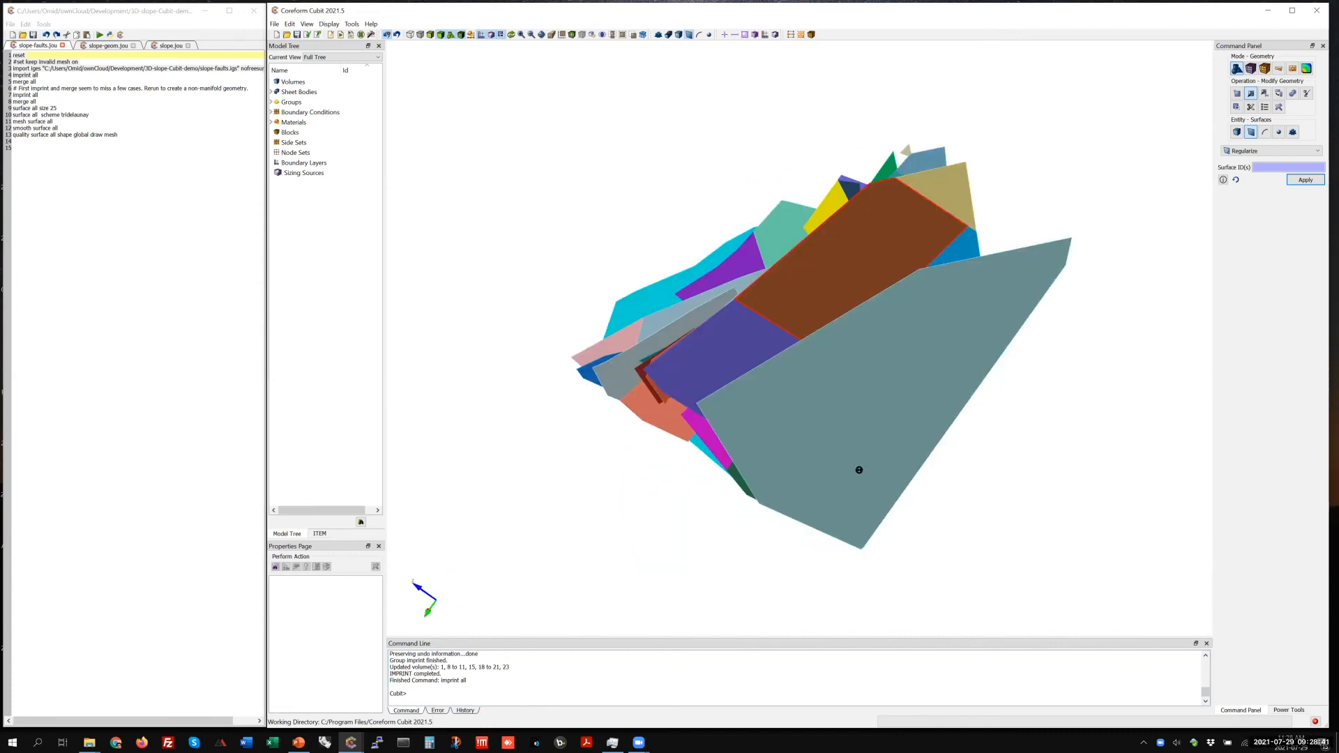
middle_click_drag(512, 454, 662, 391)
middle_click_drag(759, 373, 743, 450)
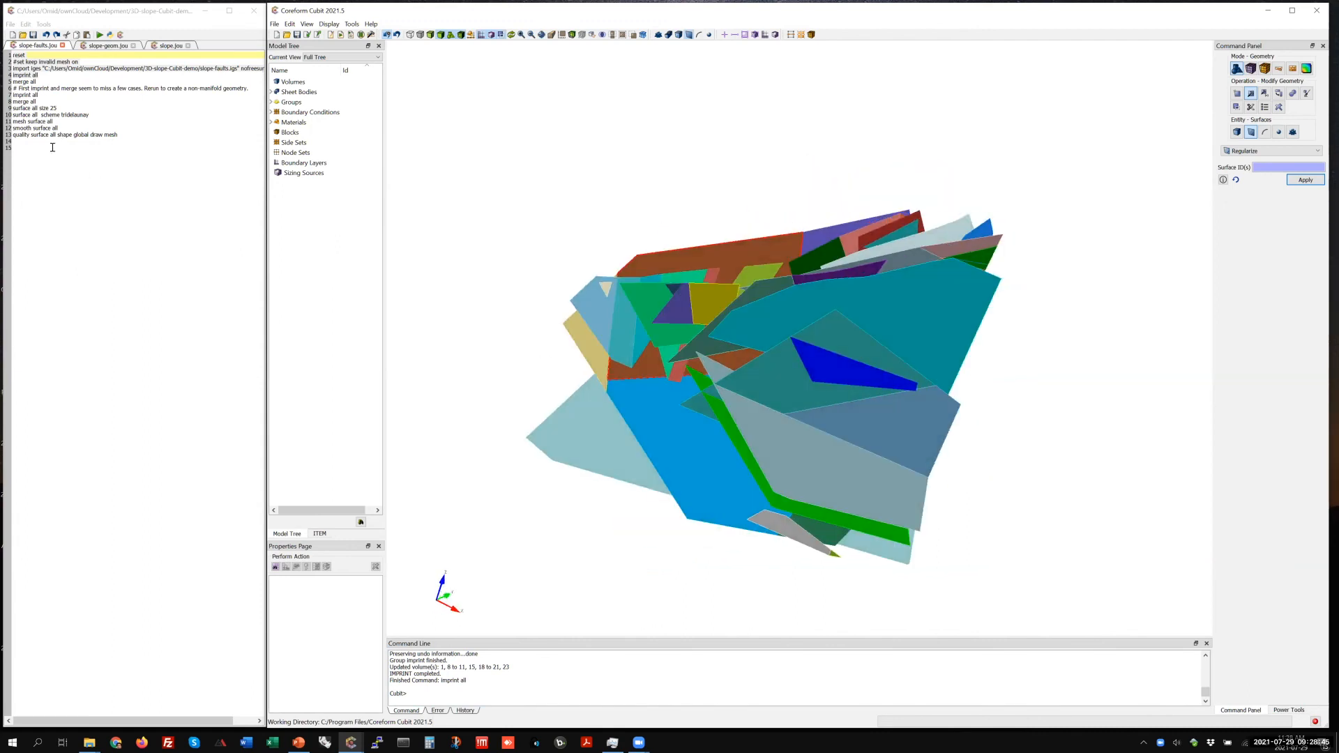
middle_click_drag(624, 321, 718, 314)
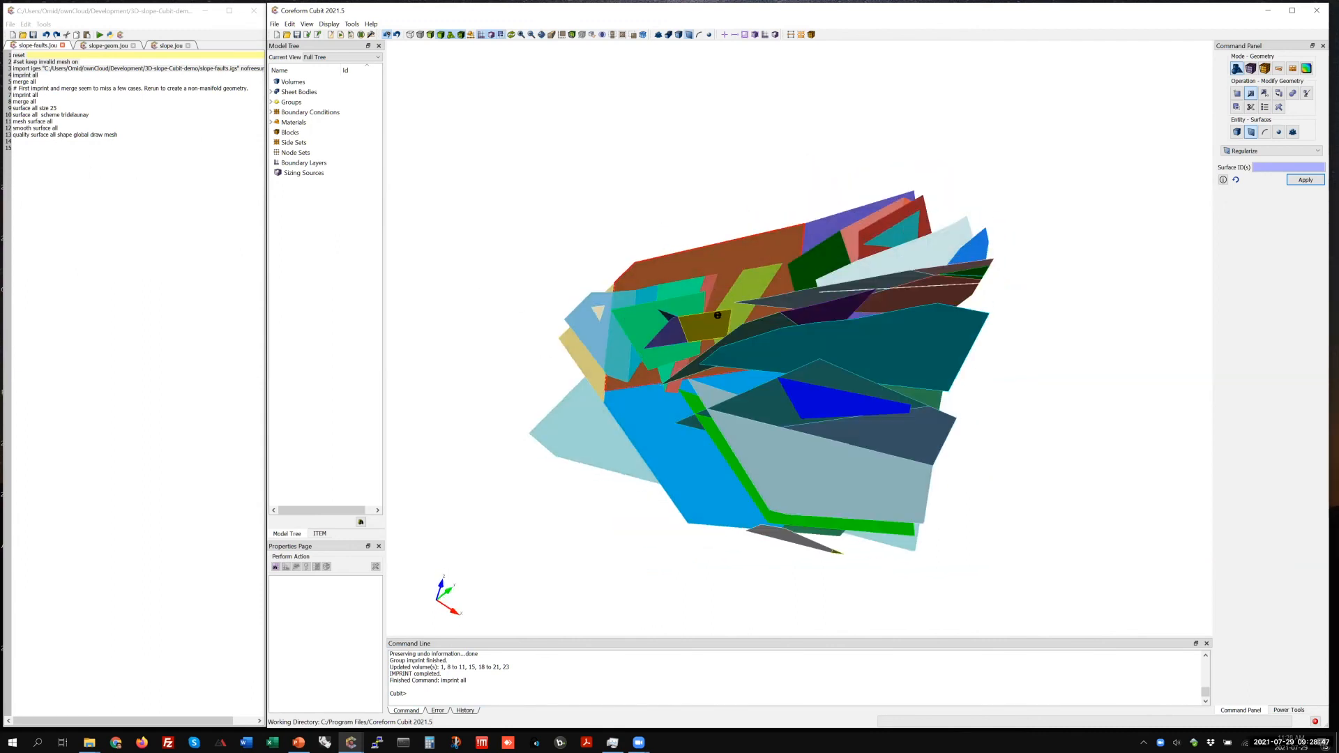
Step: Play the whole slope-faults journal to import, imprint, merge, mesh and smooth the fault surfaces and draw their shape quality
left_click(36, 81)
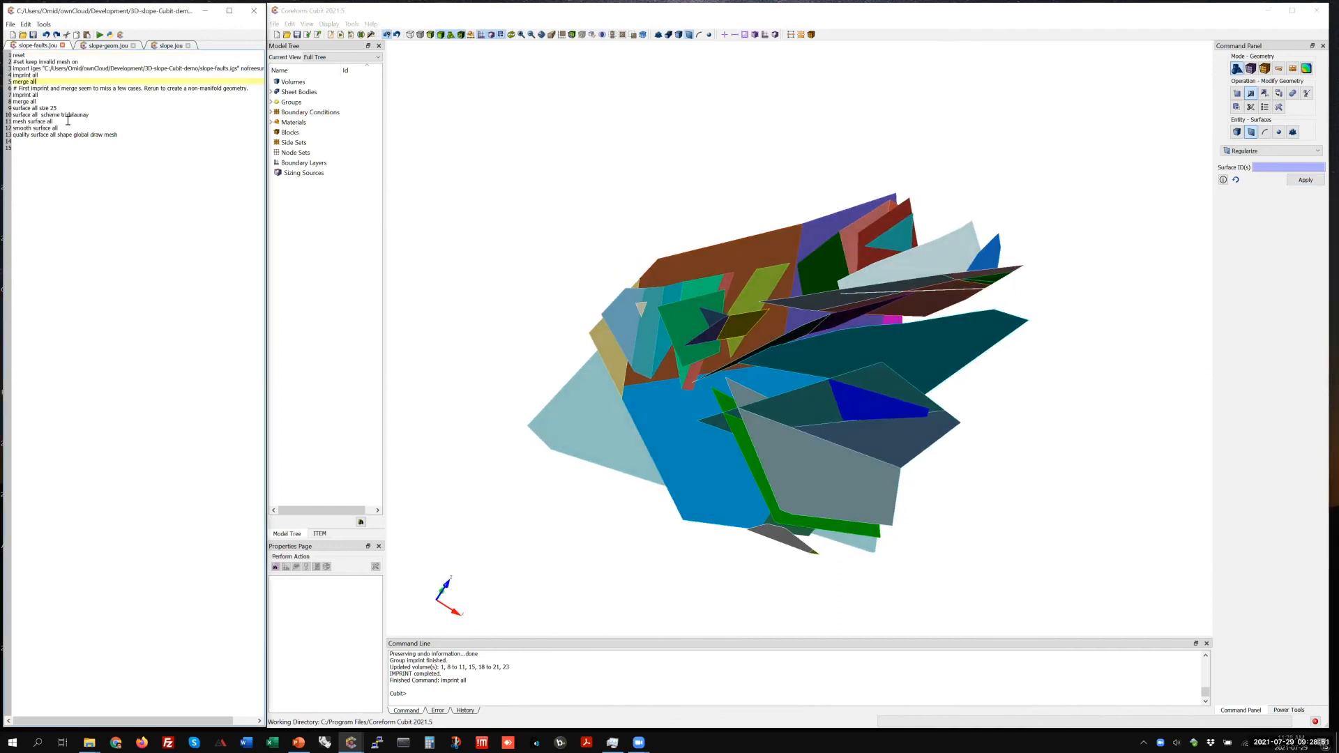
left_click(99, 35)
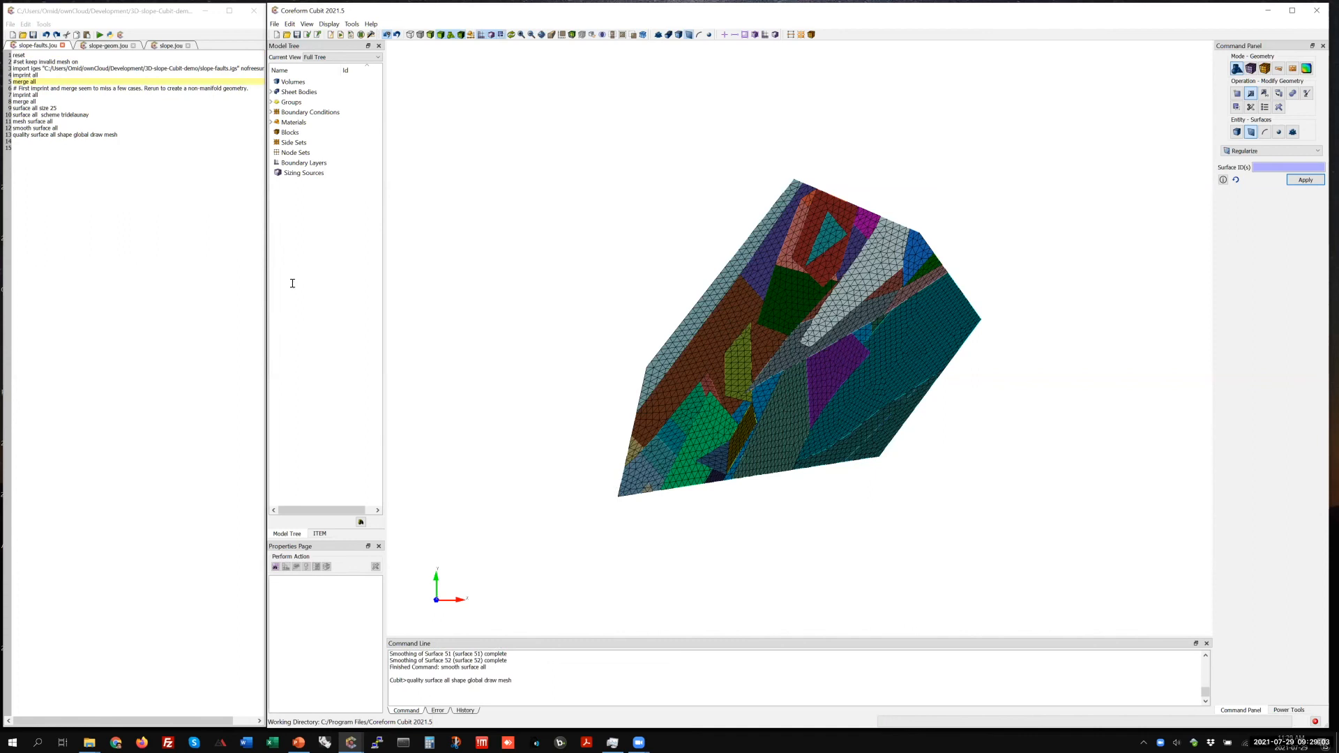
Step: Review the journal's surface size, tridelaunay scheme, mesh, smooth and quality commands
left_click(34, 107)
double_click(52, 108)
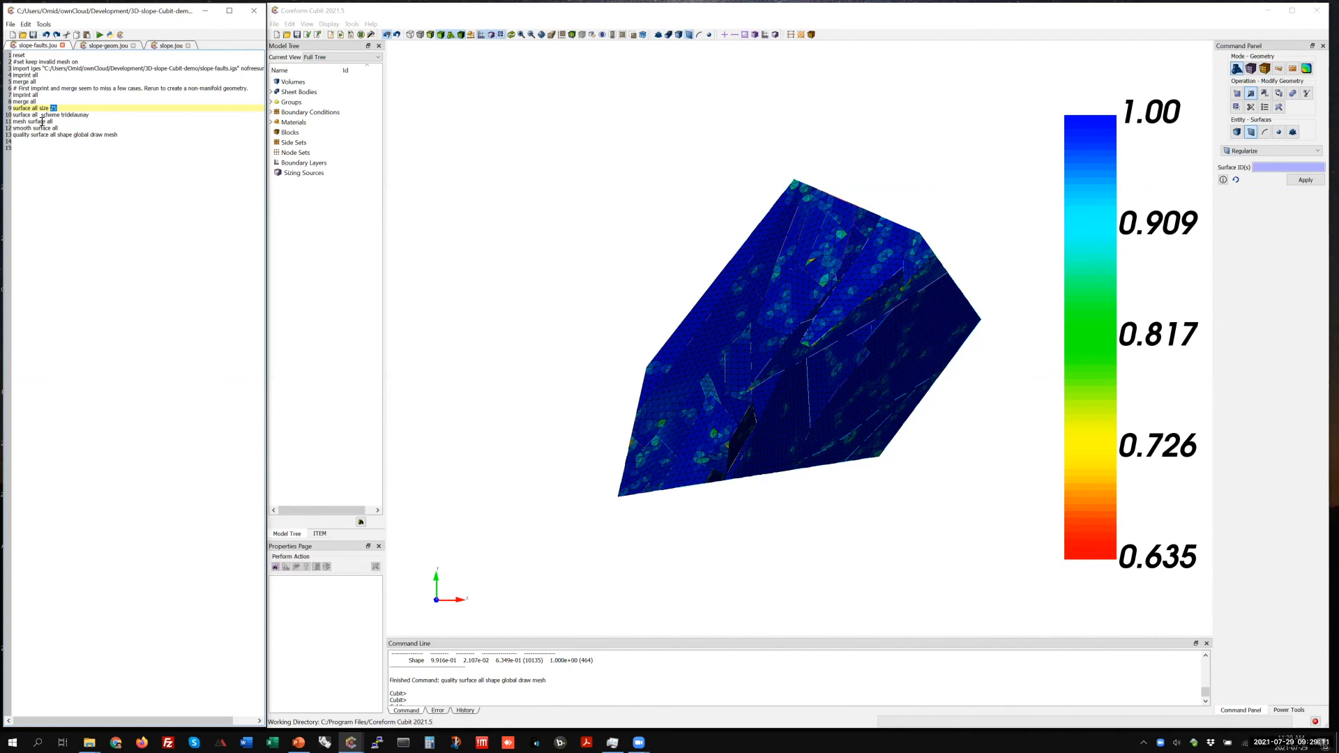
double_click(75, 115)
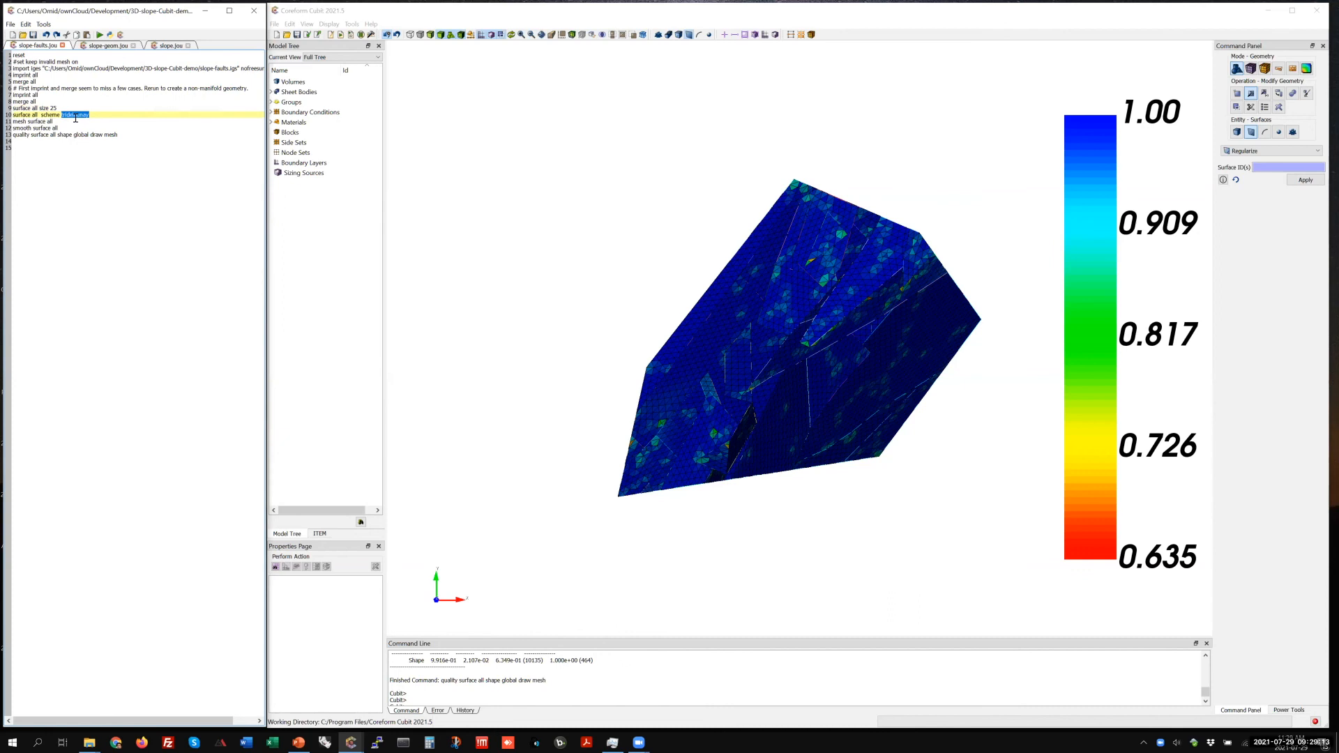
left_click(55, 121)
double_click(22, 128)
double_click(22, 135)
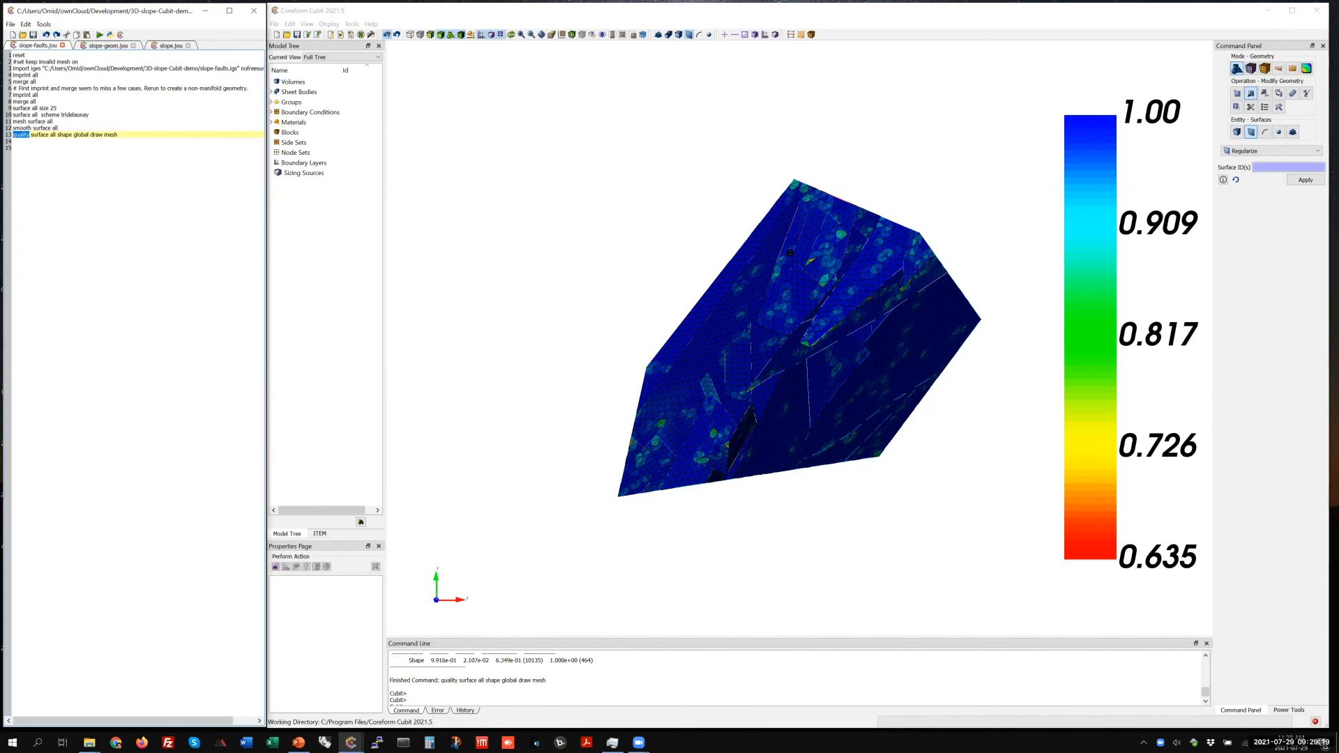
Step: Examine the shape-quality plot of the meshed fault surfaces from several angles, comparing its colours with the scale
left_click_drag(631, 246, 621, 246)
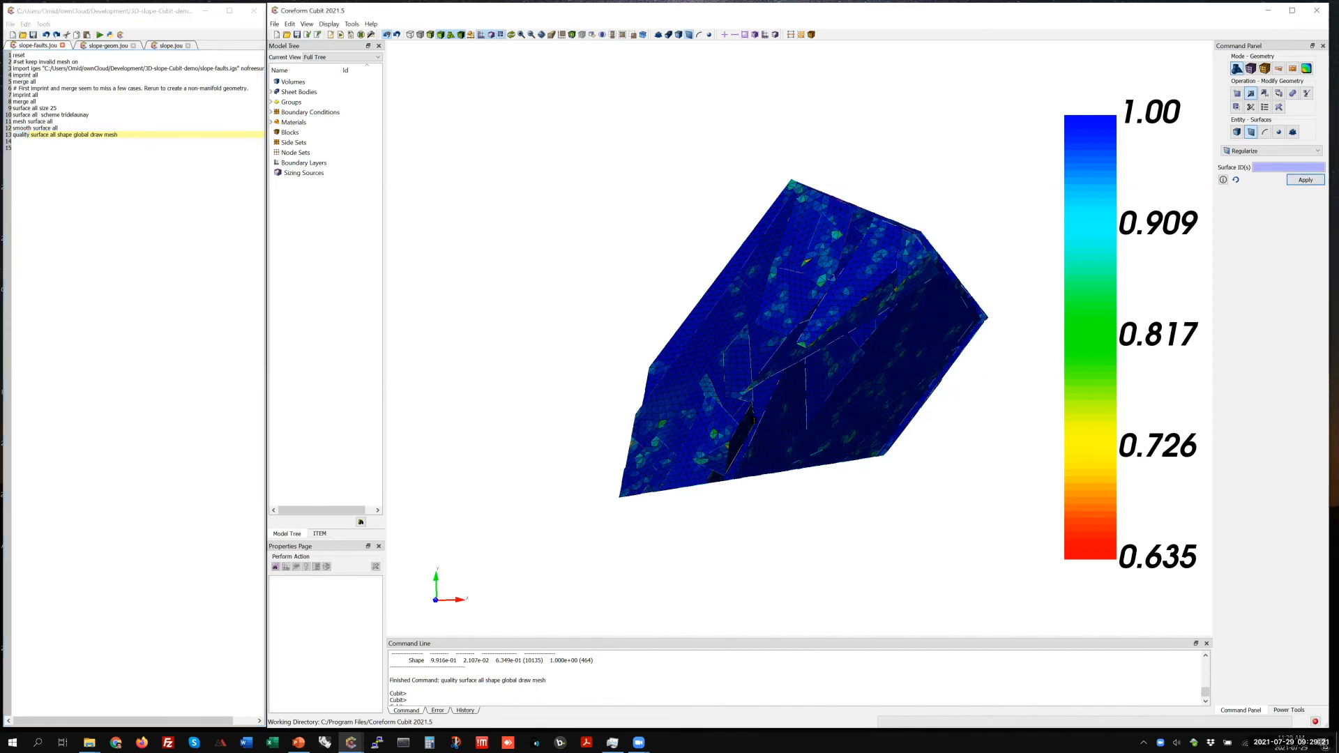
left_click_drag(856, 372, 1153, 569)
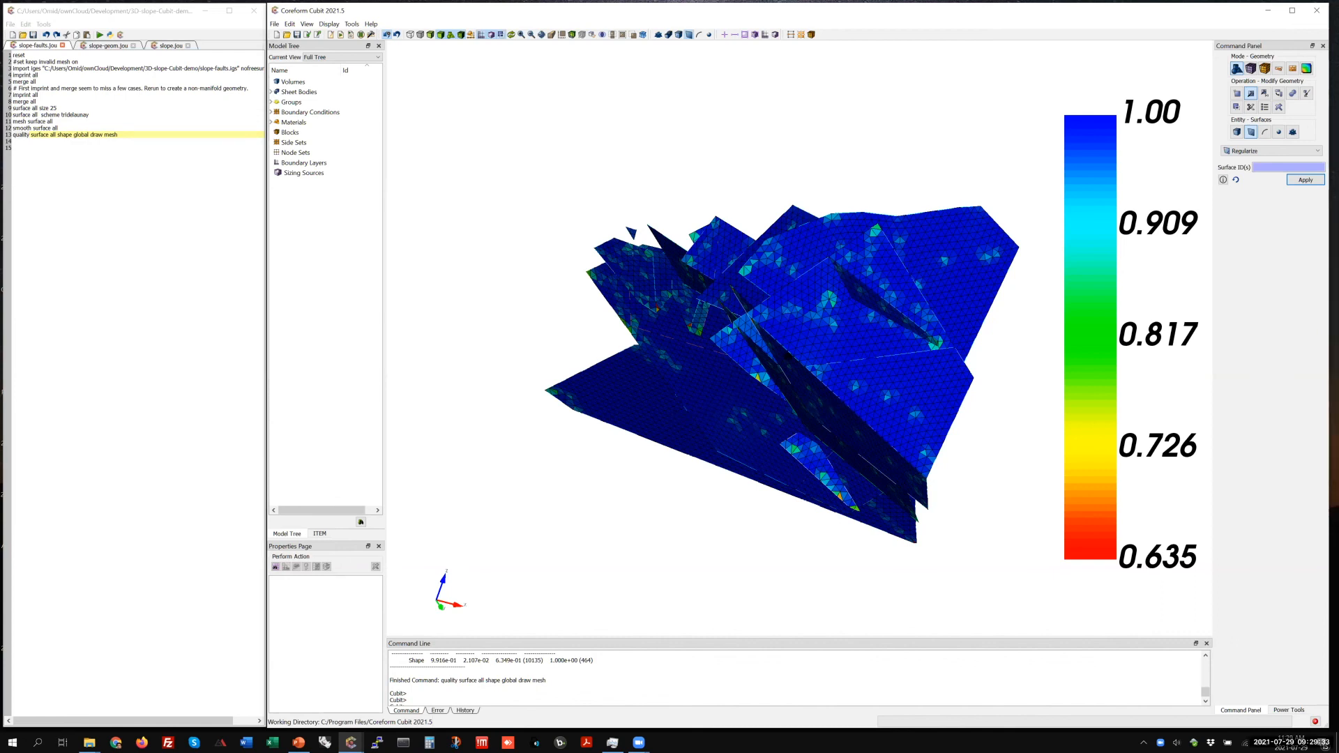
left_click_drag(680, 401, 654, 425)
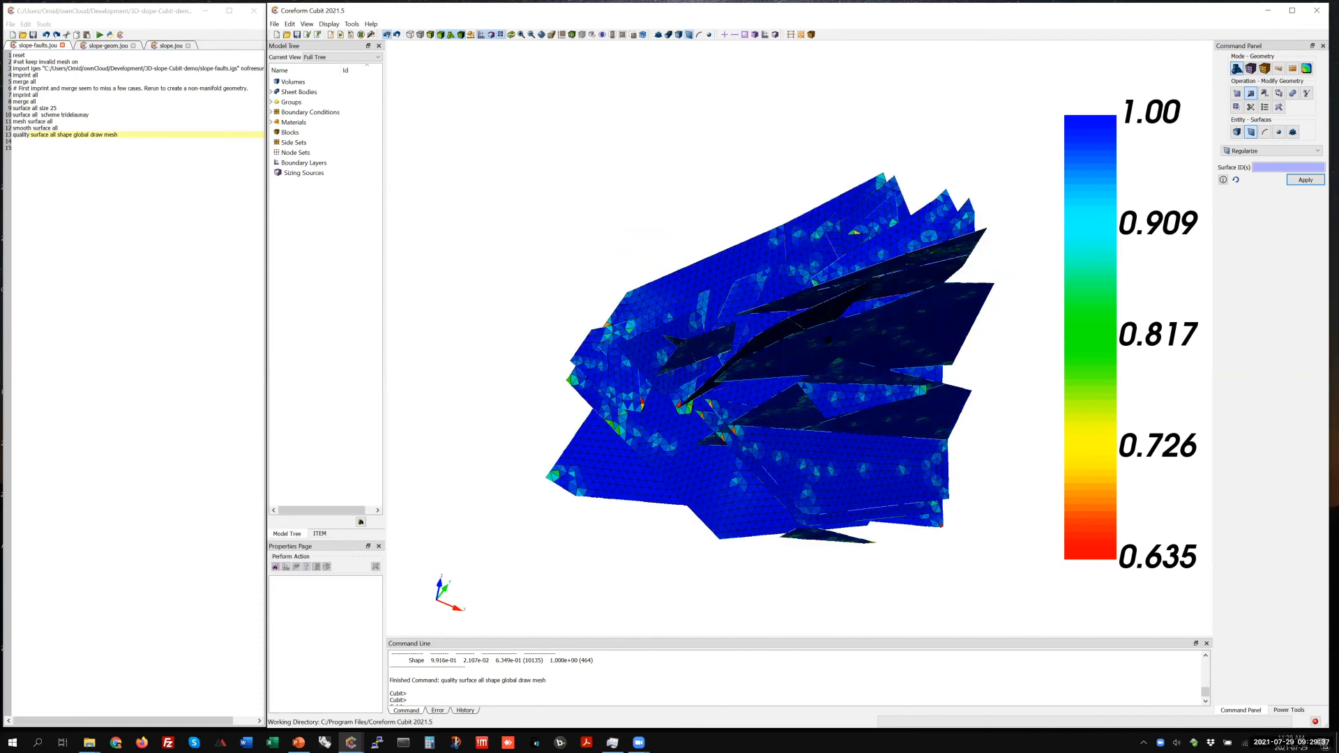
left_click_drag(828, 340, 876, 316)
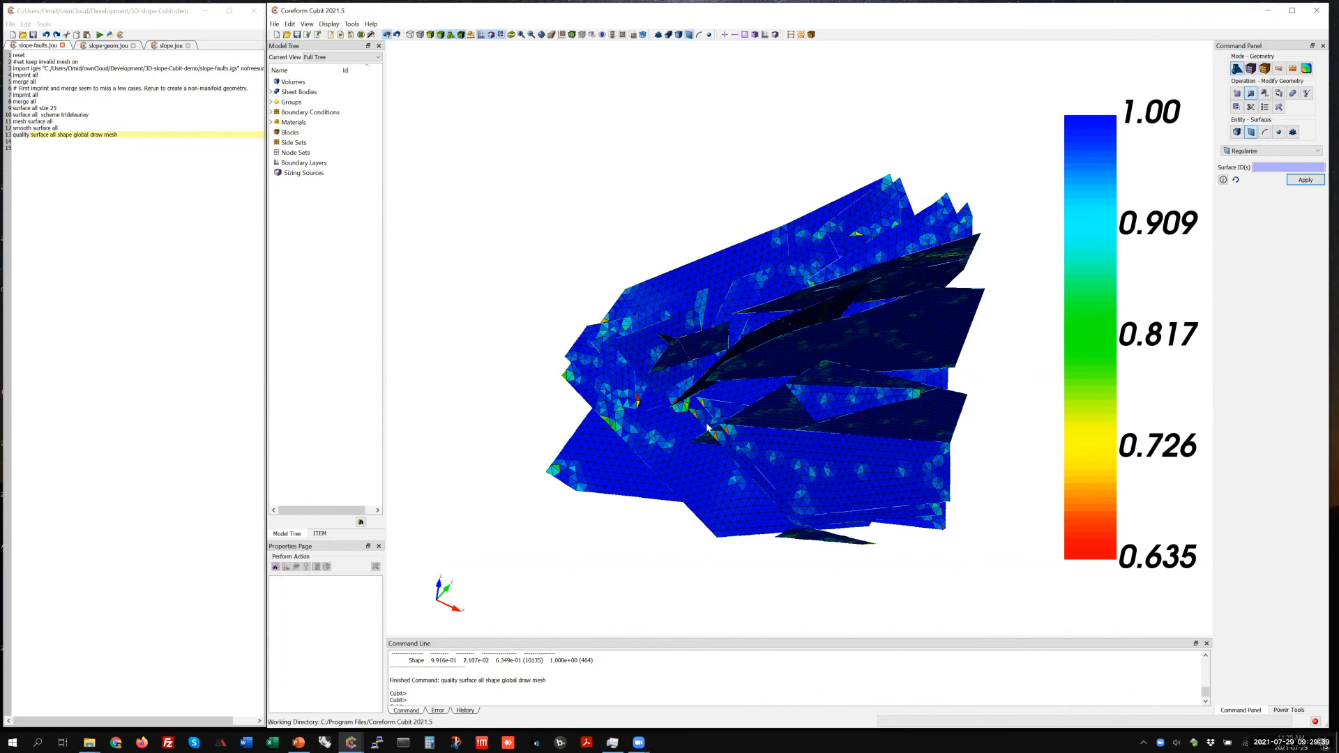
left_click_drag(709, 431, 830, 339)
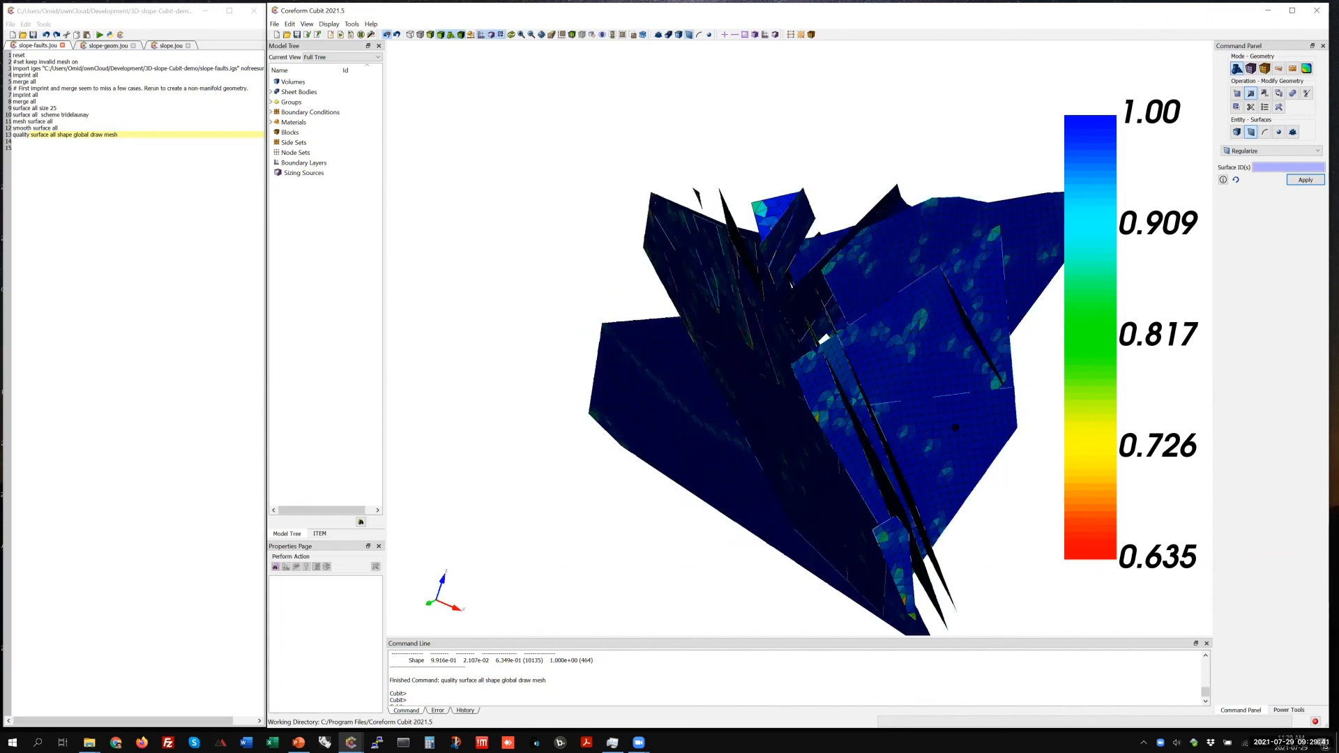
left_click_drag(924, 426, 1051, 448)
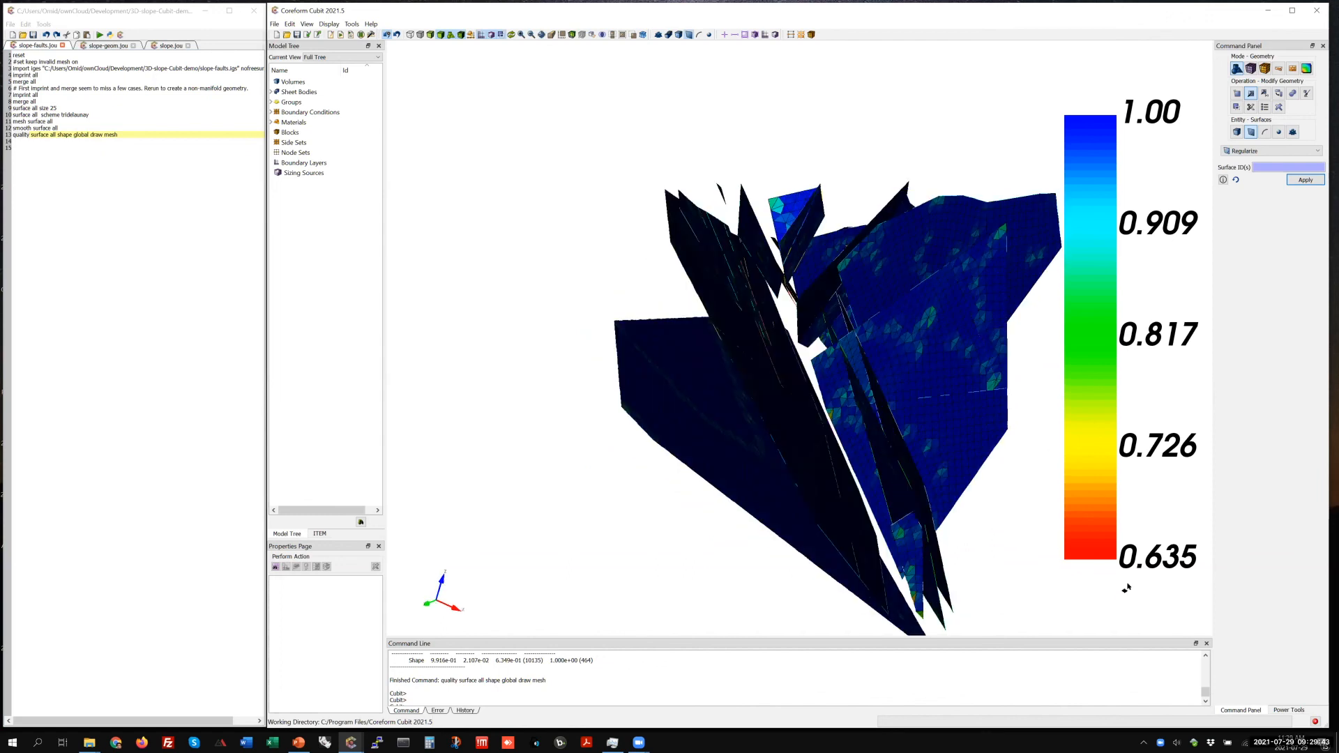
left_click_drag(762, 355, 829, 451)
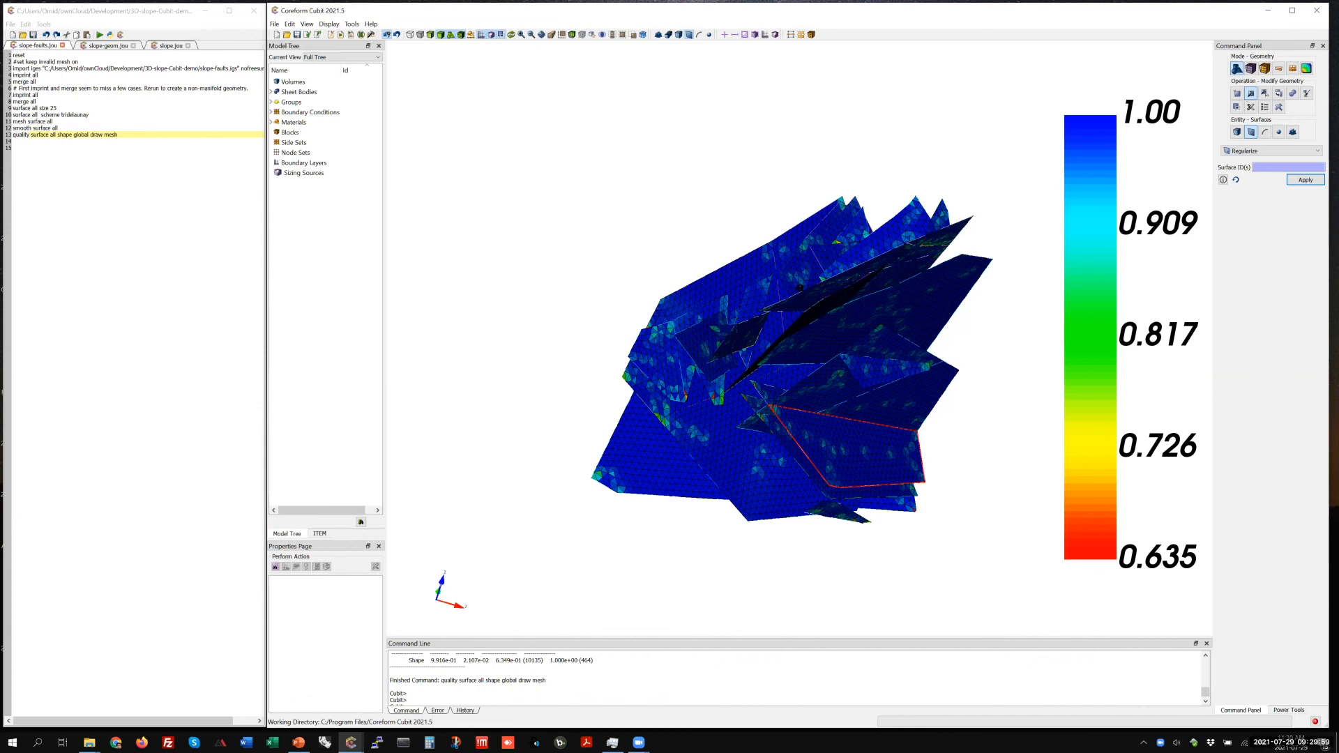
middle_click_drag(875, 345, 900, 350)
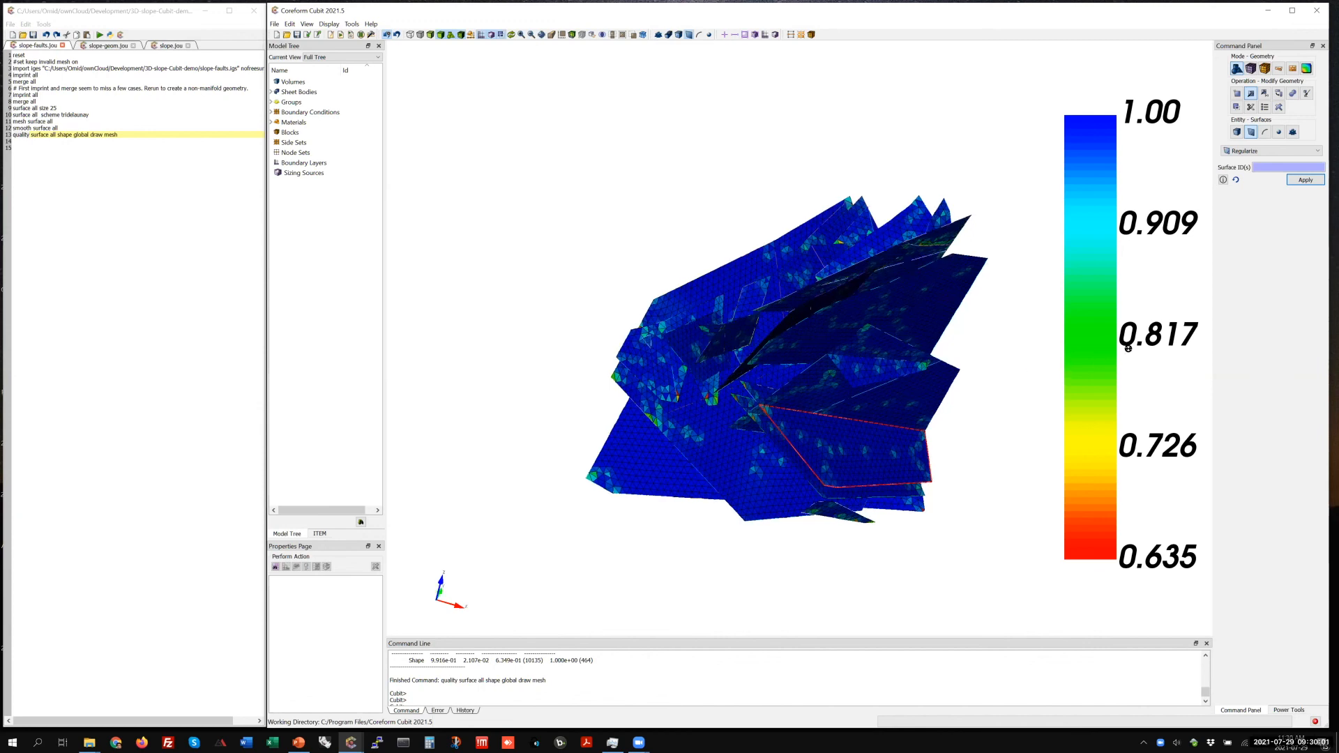
Step: Check the file formats offered for saving the meshed fault surfaces and leave without saving
middle_click_drag(633, 273, 634, 275)
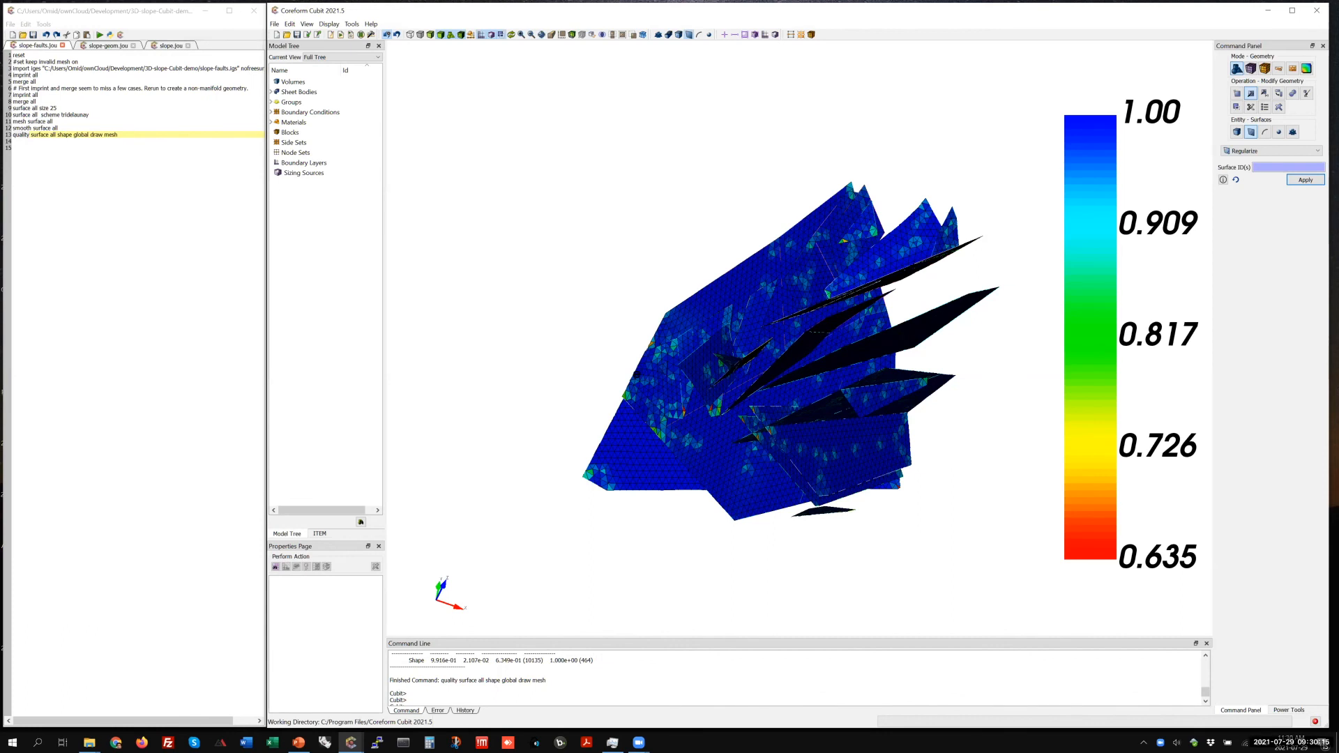
left_click_drag(635, 374, 635, 375)
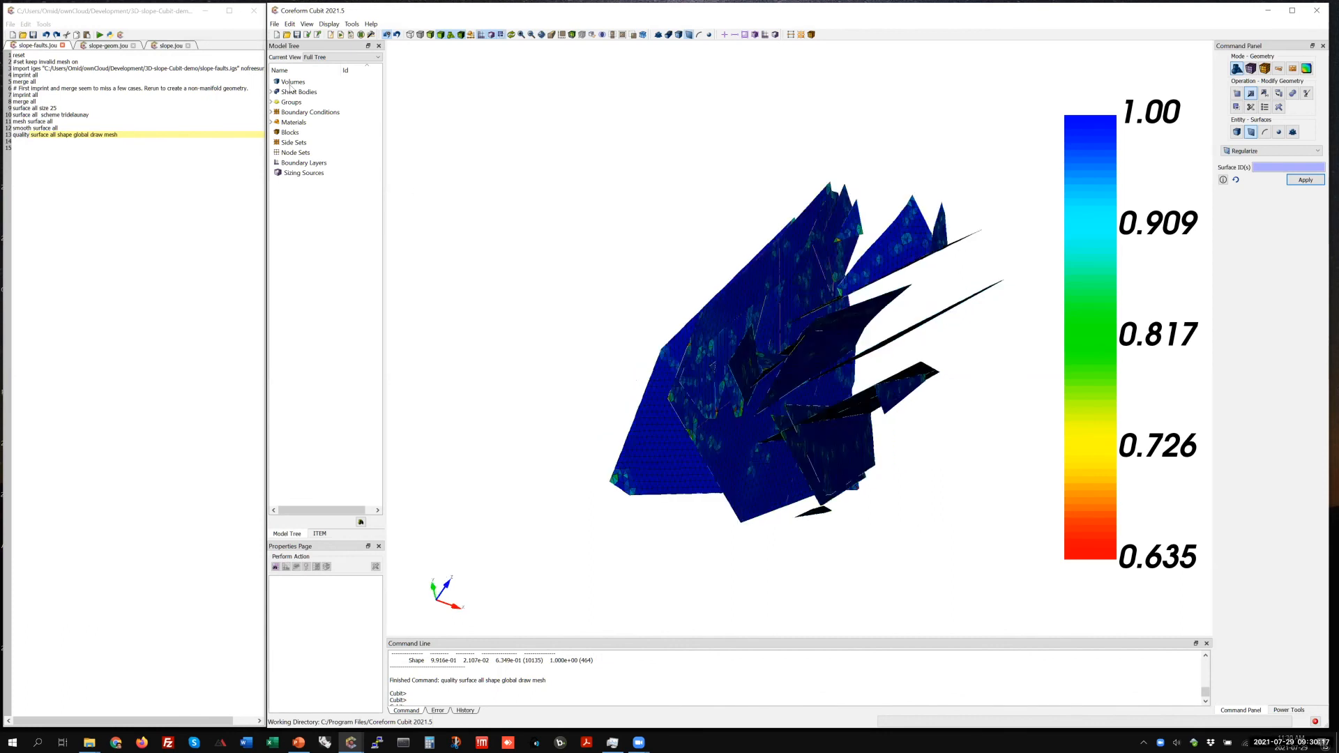
left_click(273, 26)
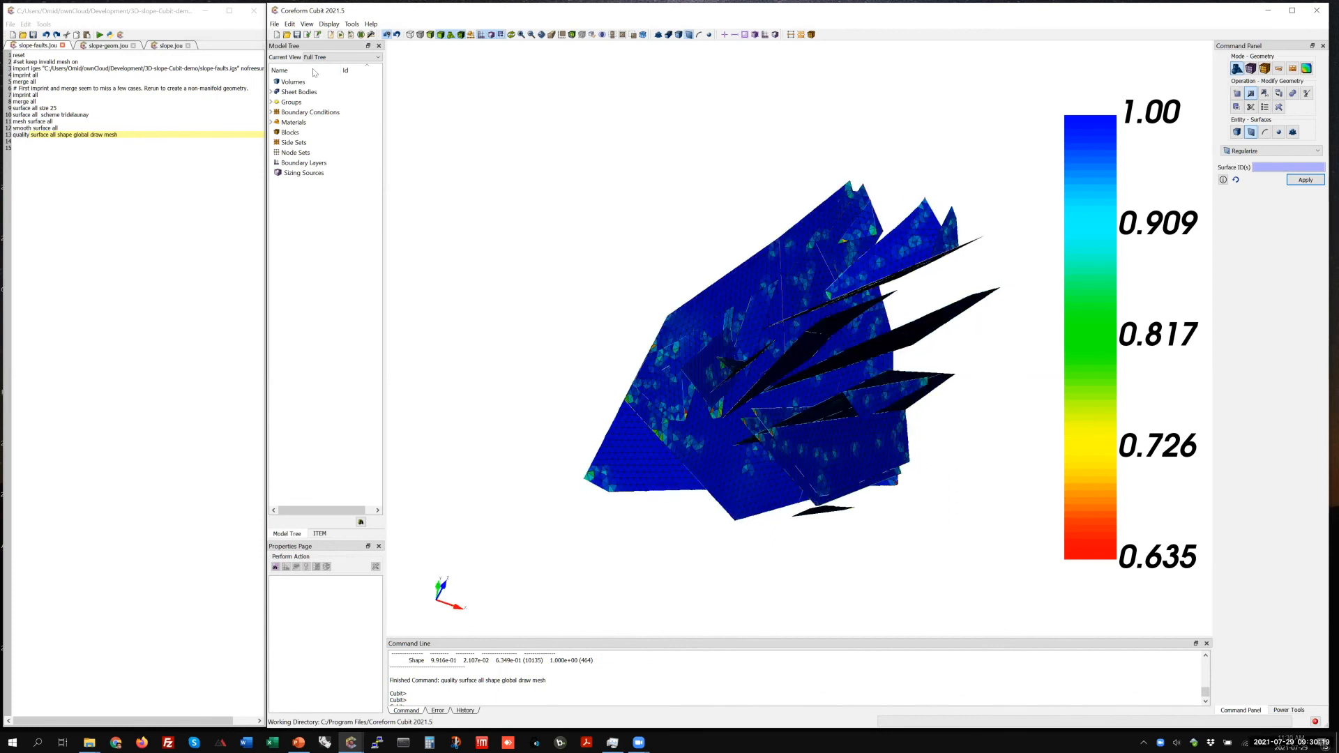
left_click(313, 71)
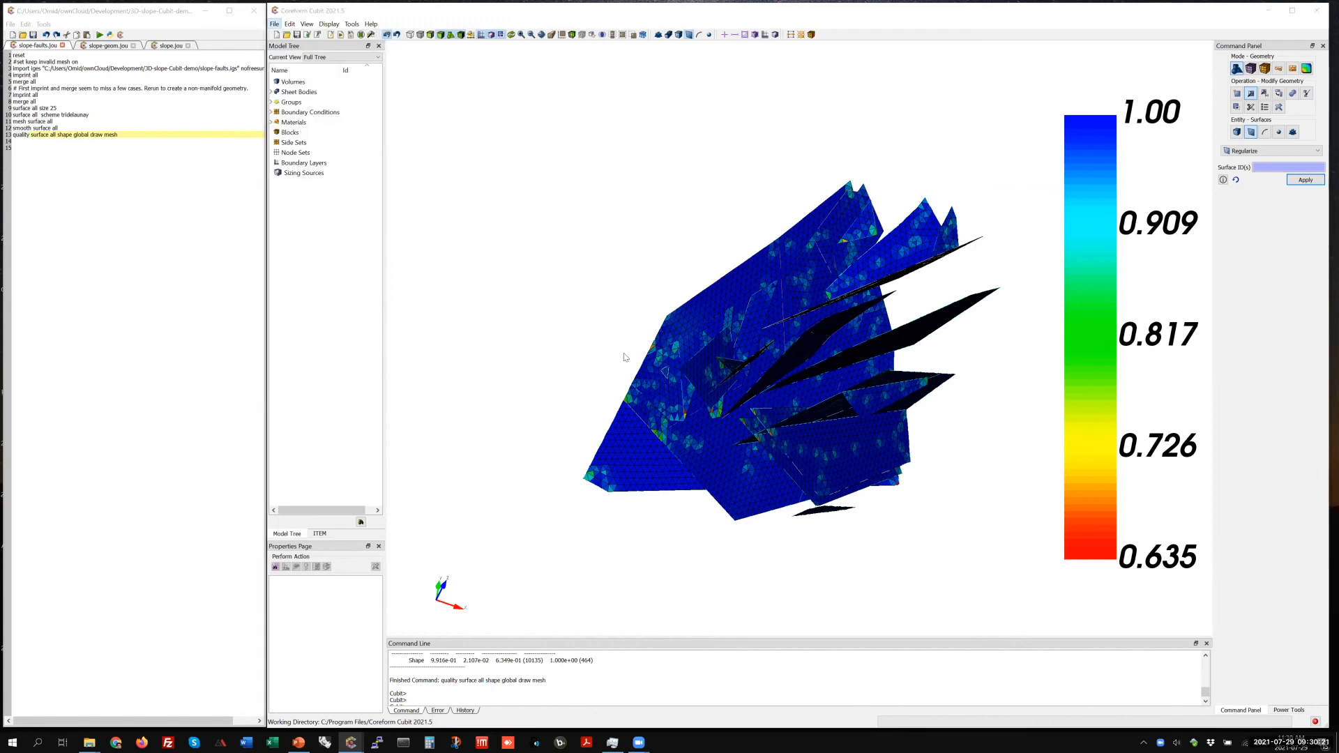
left_click(386, 260)
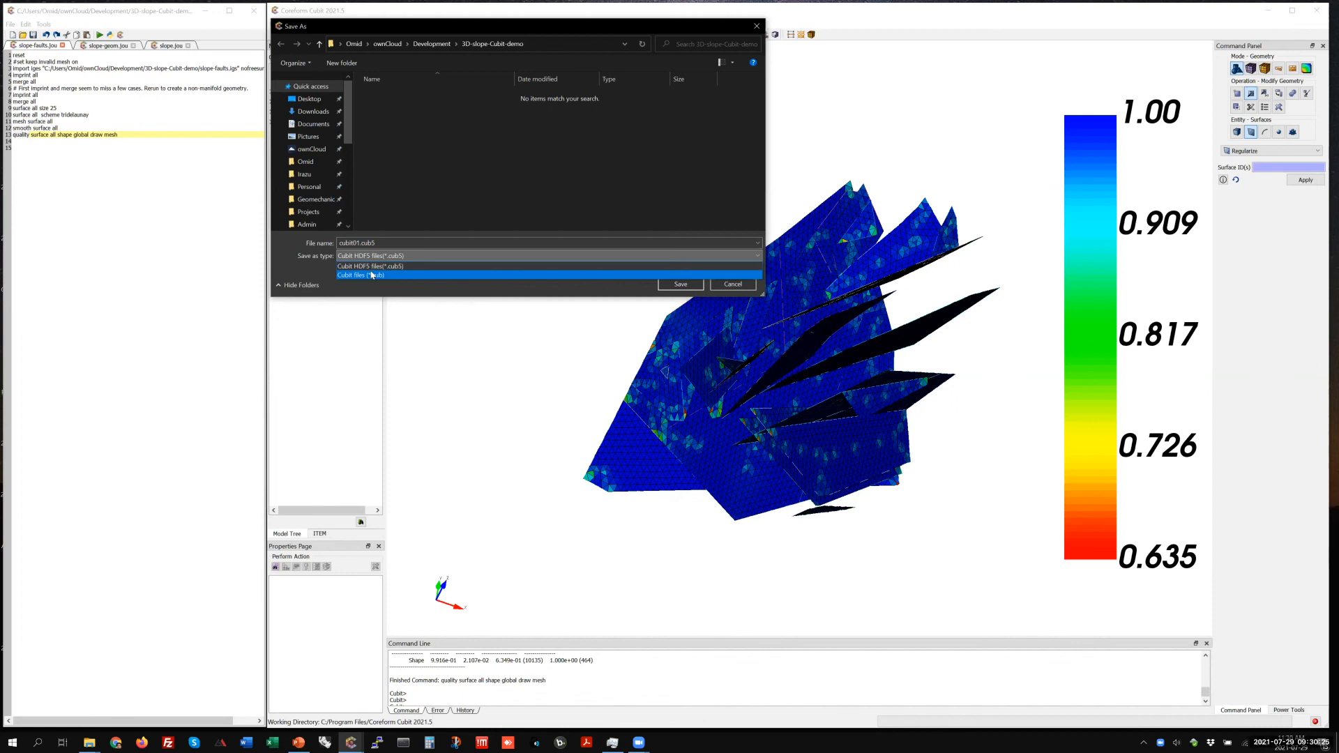
left_click(458, 291)
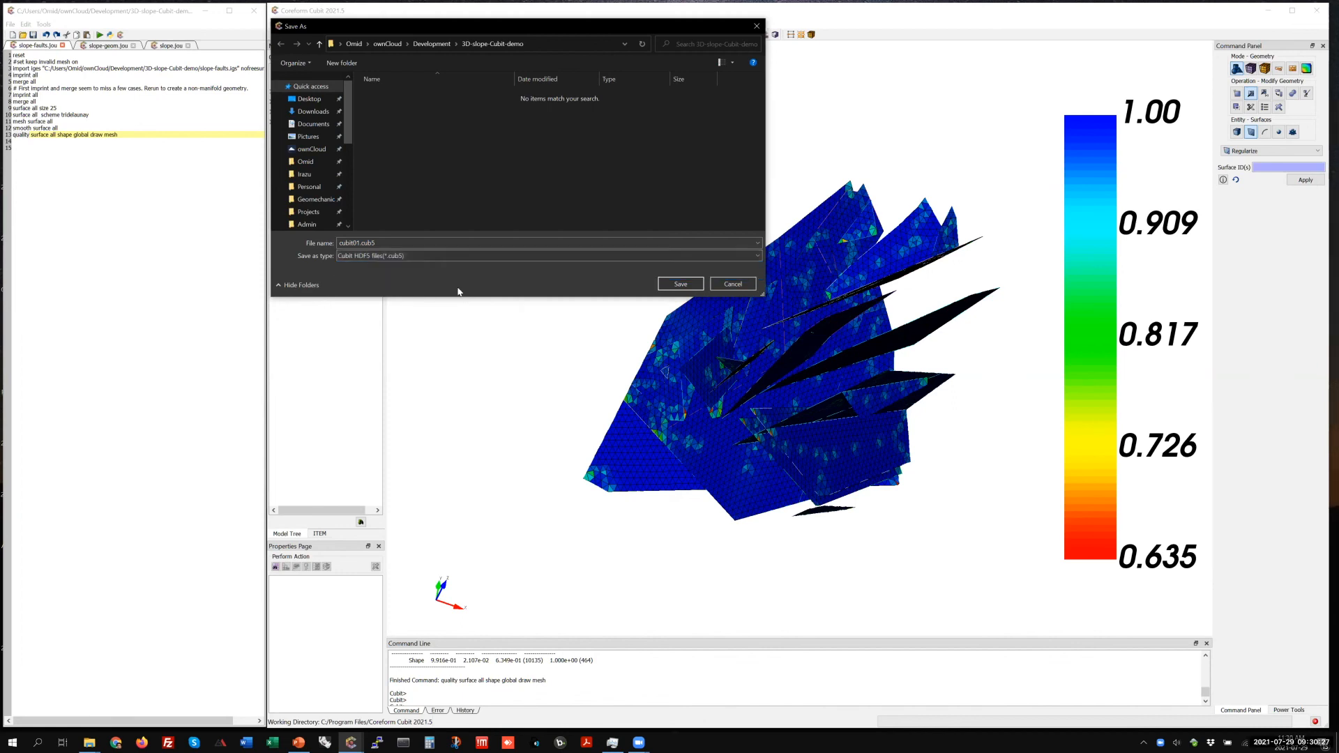
left_click(733, 284)
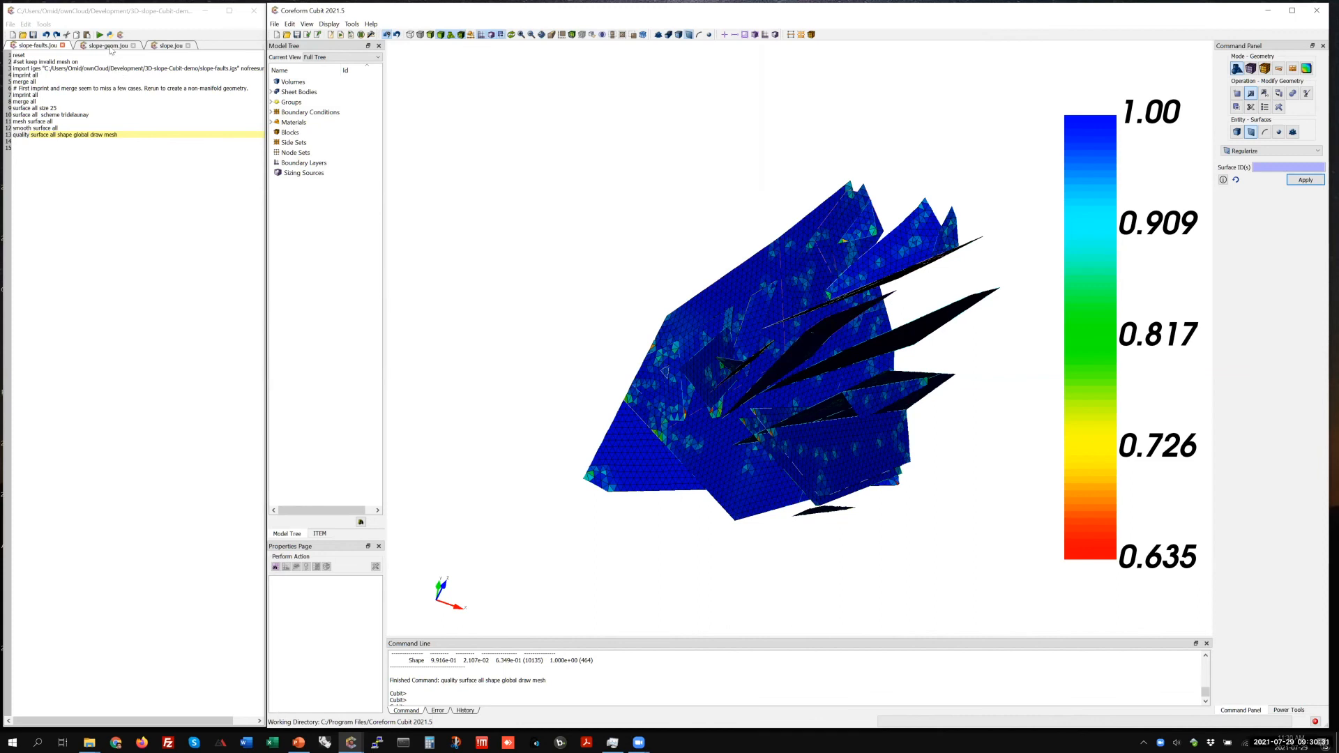
Step: Play the first seven lines of the slope-geom journal to import the fine and coarse volume IGES files and create the fine volume
left_click(108, 46)
left_click(124, 110)
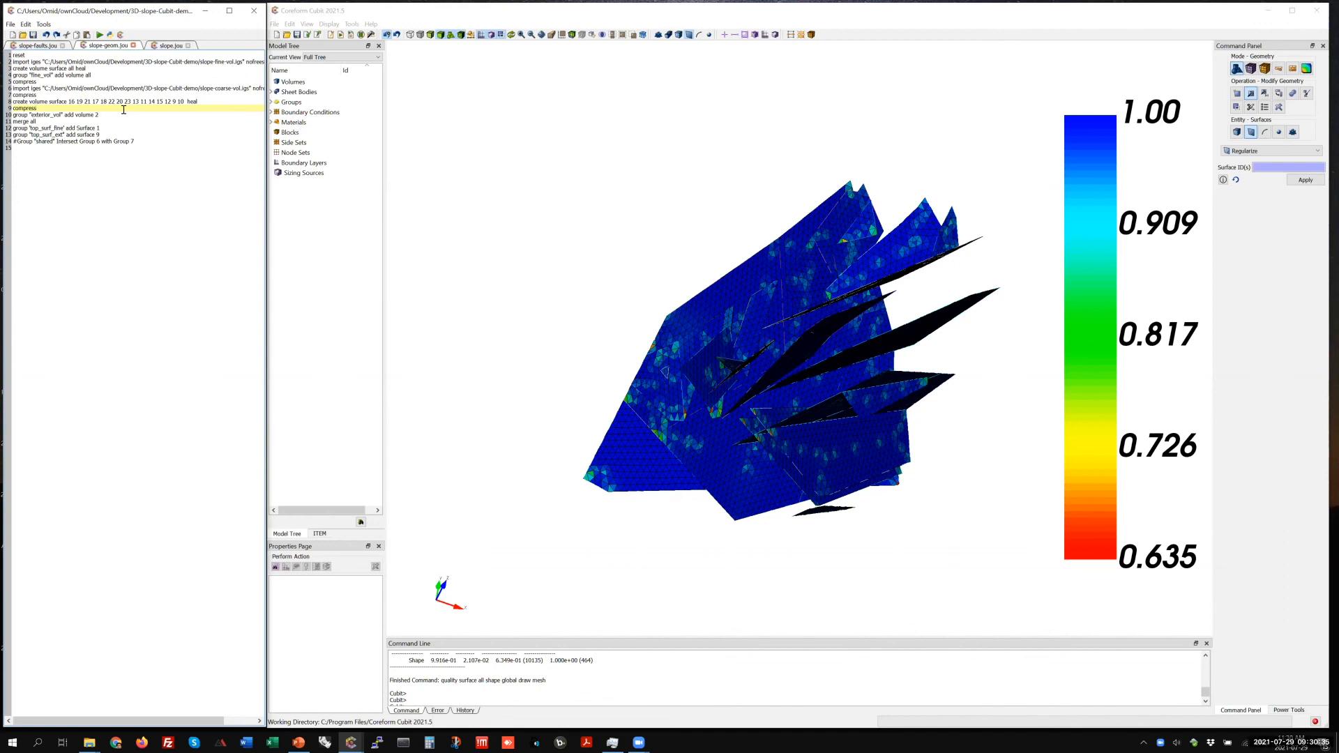
left_click_drag(50, 94, 7, 56)
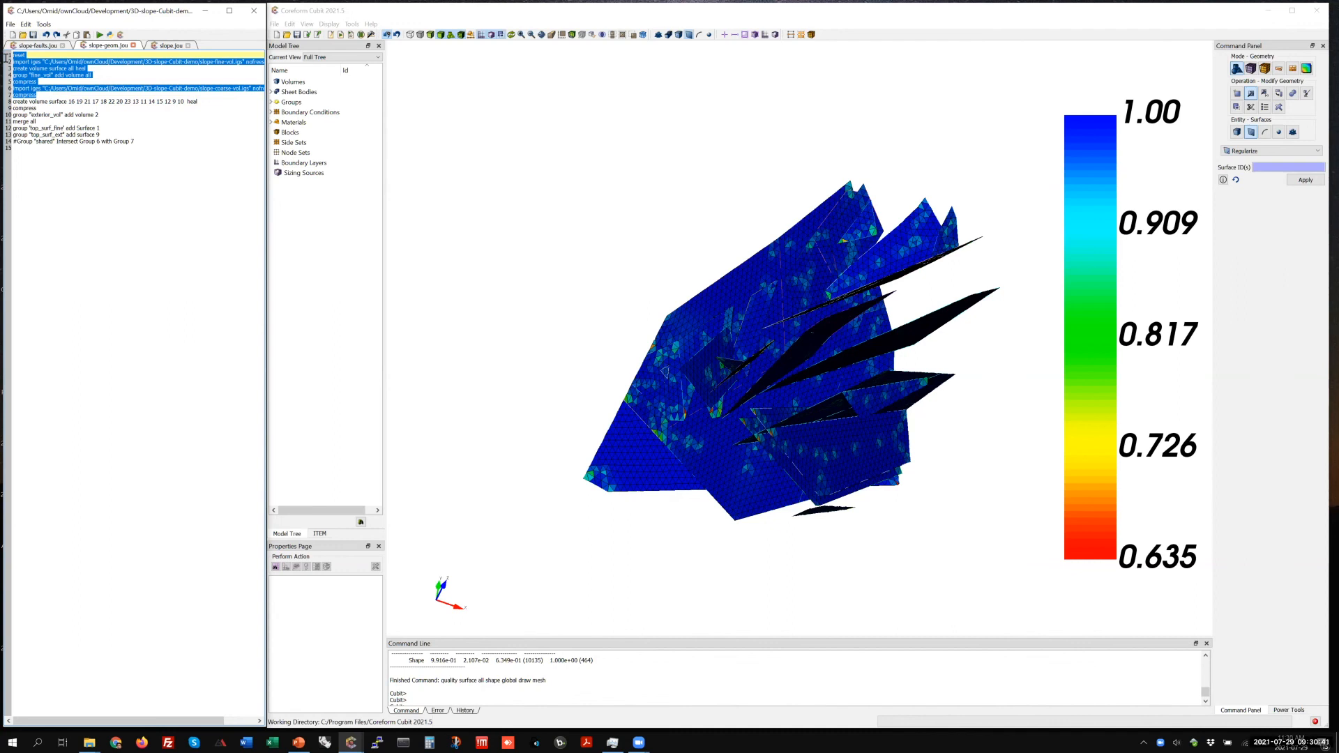
right_click(24, 75)
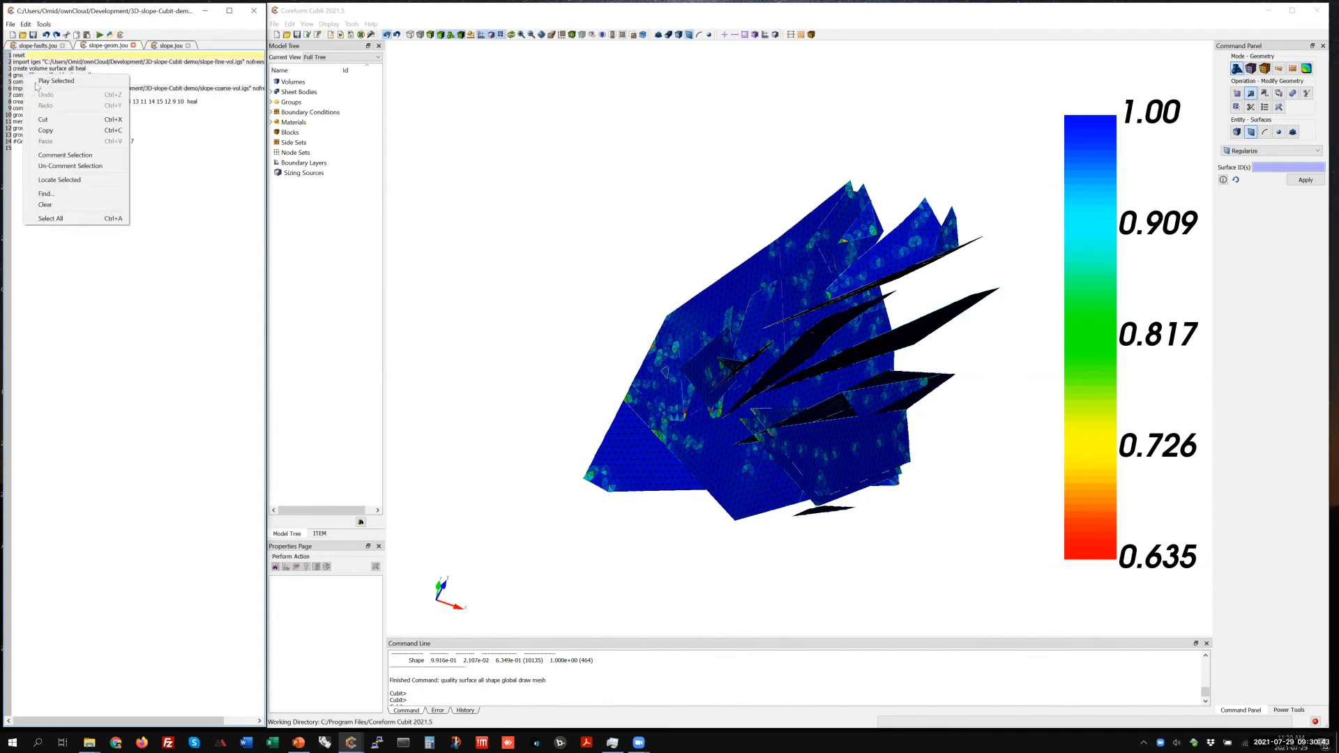
left_click(42, 81)
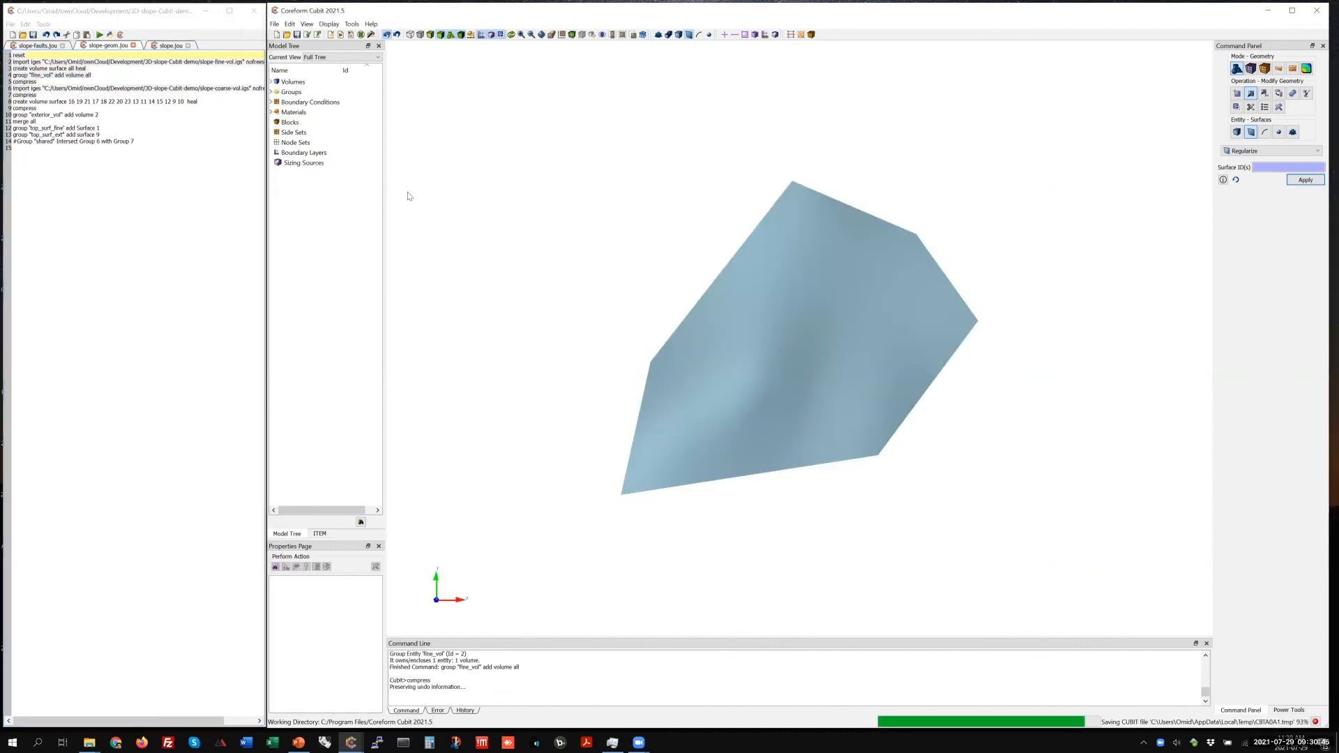
middle_click_drag(765, 558, 823, 390)
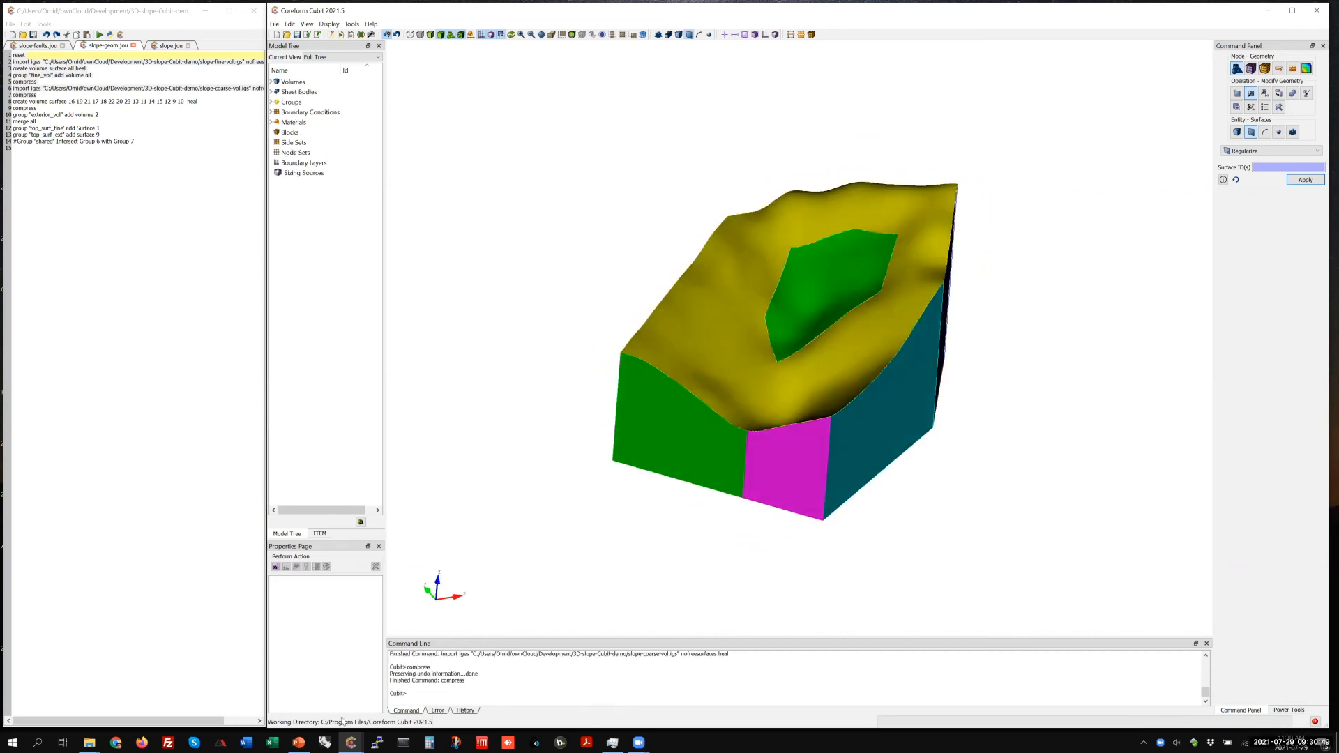
Step: Switch to the PowerPoint presentation, look at the slide "Open pit mine: The challenge" and return to Coreform Cubit
left_click(144, 380)
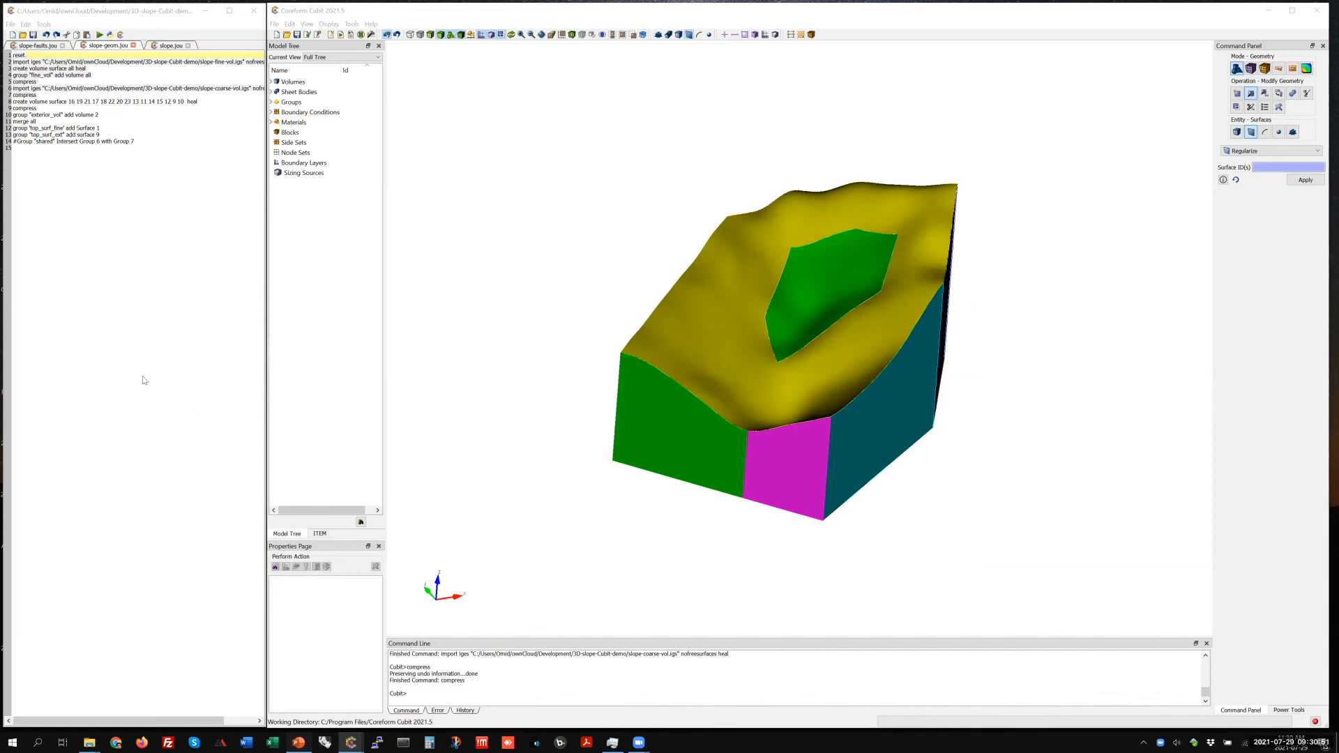
key("alt+Tab")
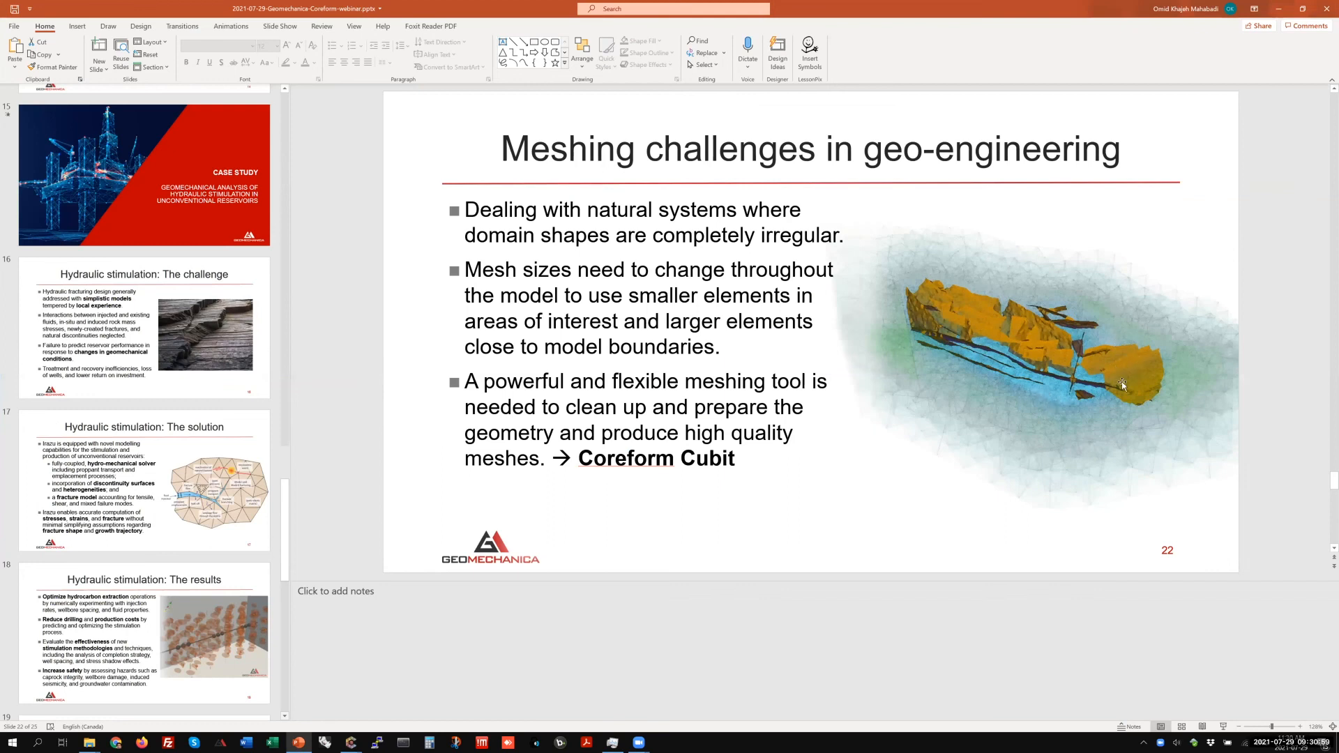
scroll(1121, 382, "up", 10)
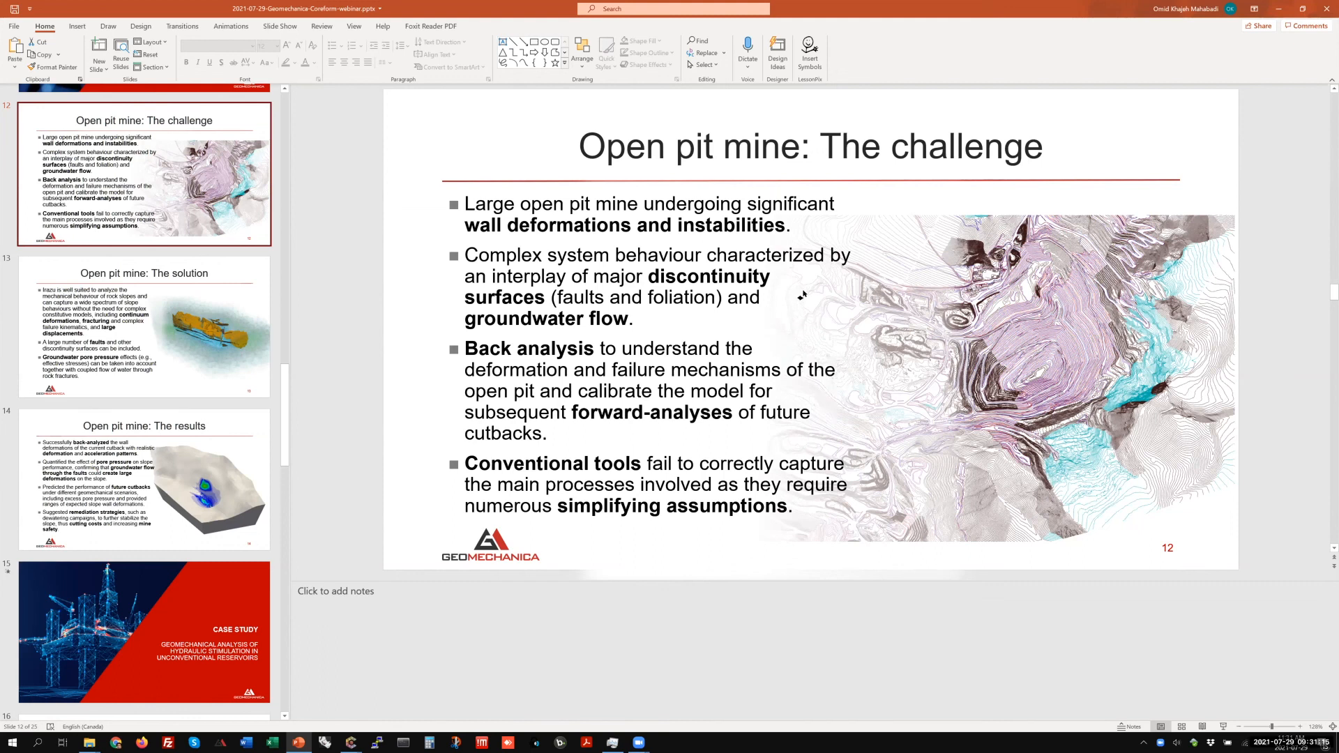
key("alt+Tab")
Step: Identify the inner fine top surface and the surrounding exterior top surface, and examine the slope geometry from several sides
scroll(820, 282, "up", 3)
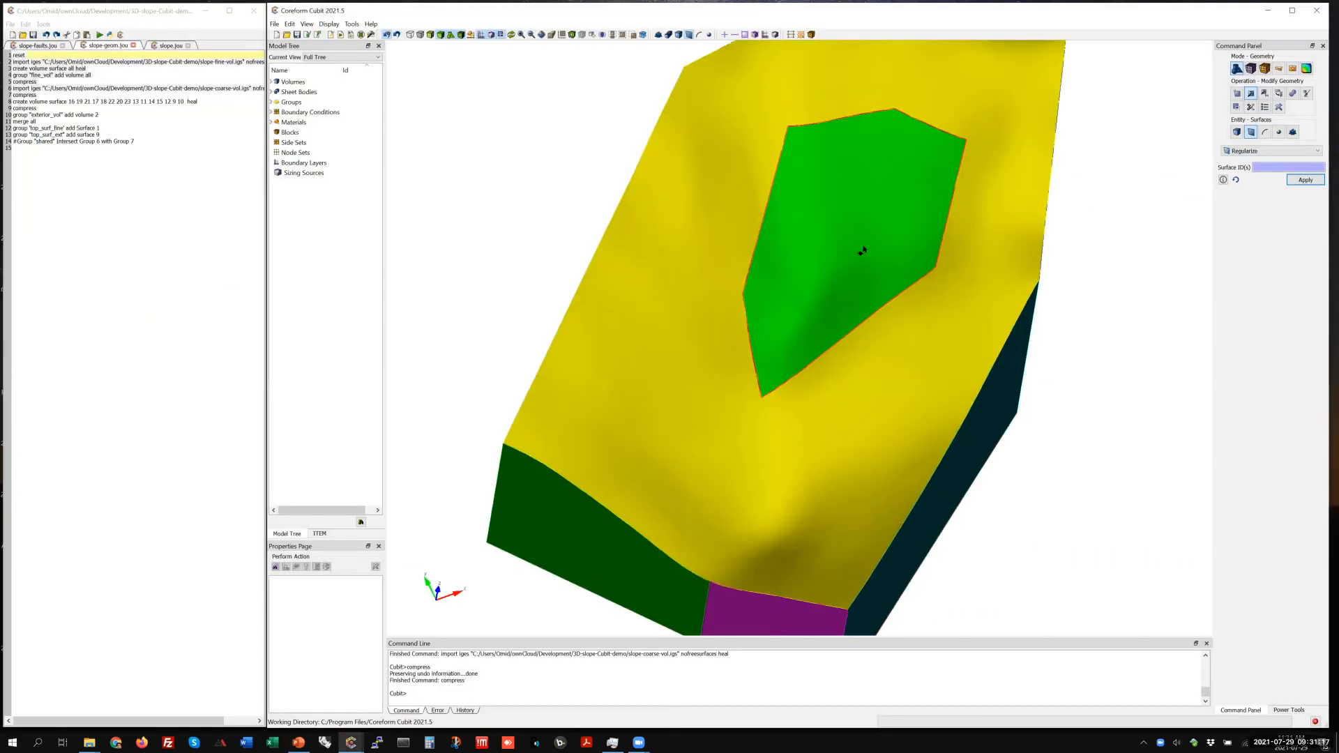
left_click(863, 265)
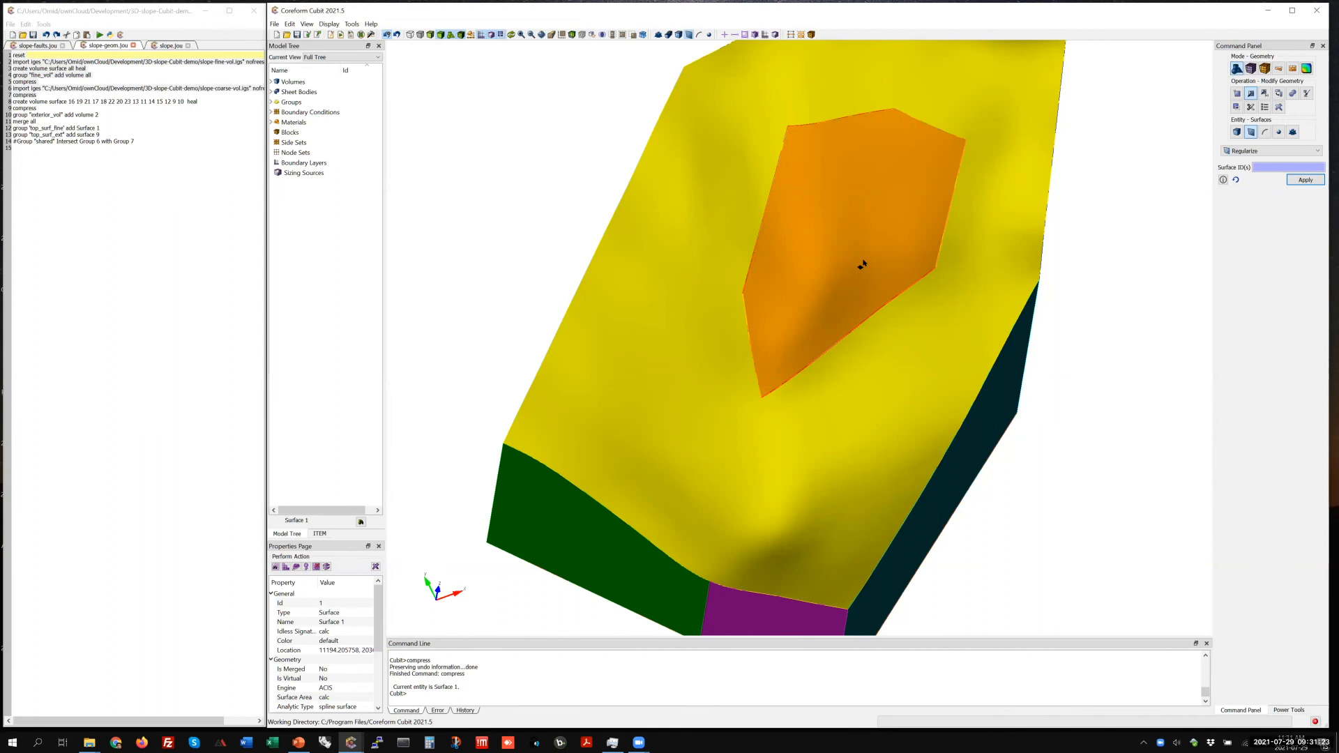
left_click(881, 390)
scroll(881, 390, "down", 3)
left_click_drag(1054, 329, 1018, 320)
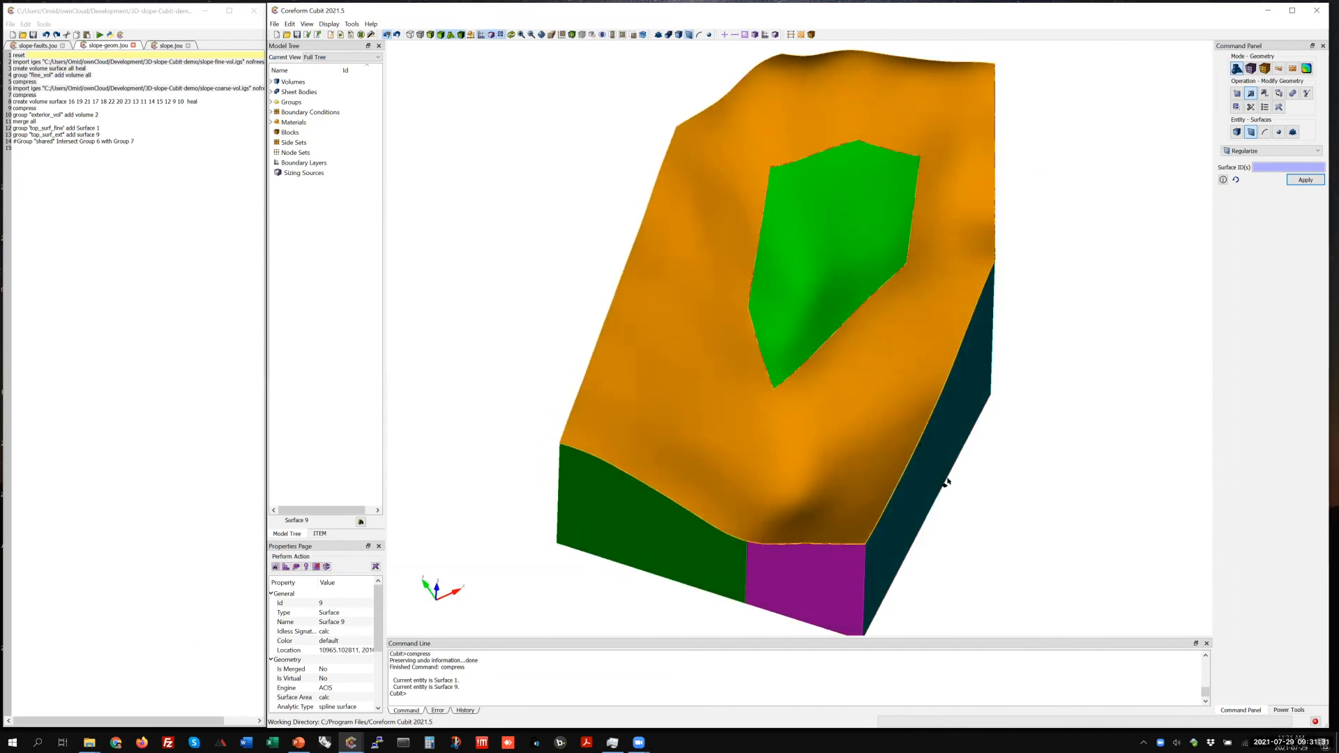
mouse_move(883, 490)
left_mouse_down()
mouse_move(872, 496)
mouse_move(887, 475)
left_mouse_up()
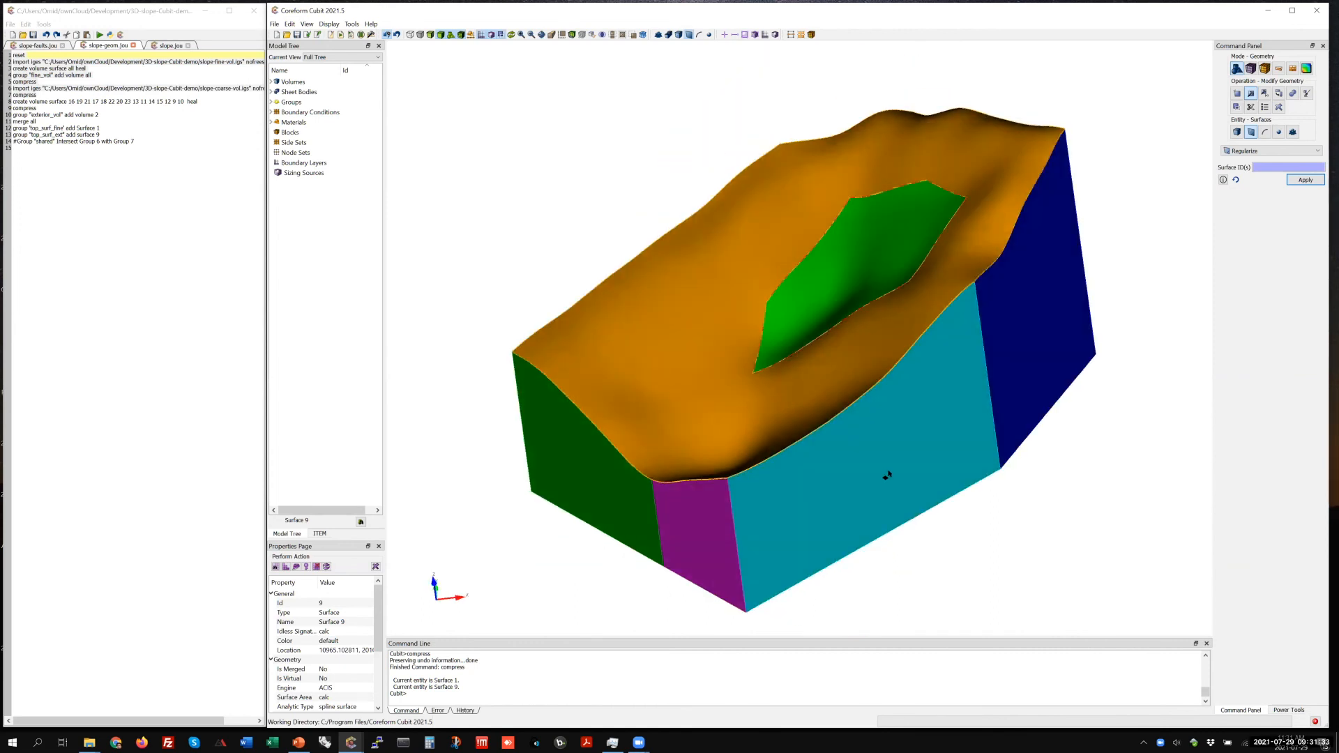
left_click(607, 249)
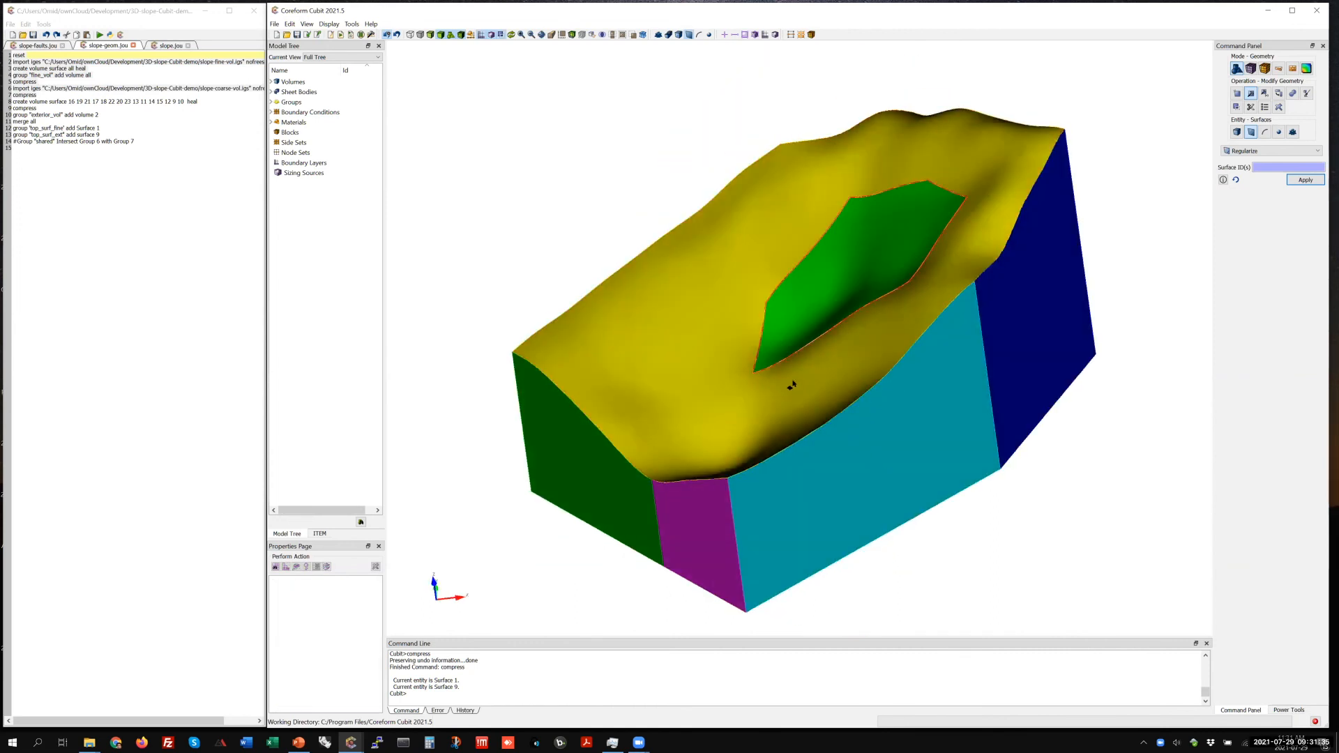
left_click_drag(819, 521, 675, 293)
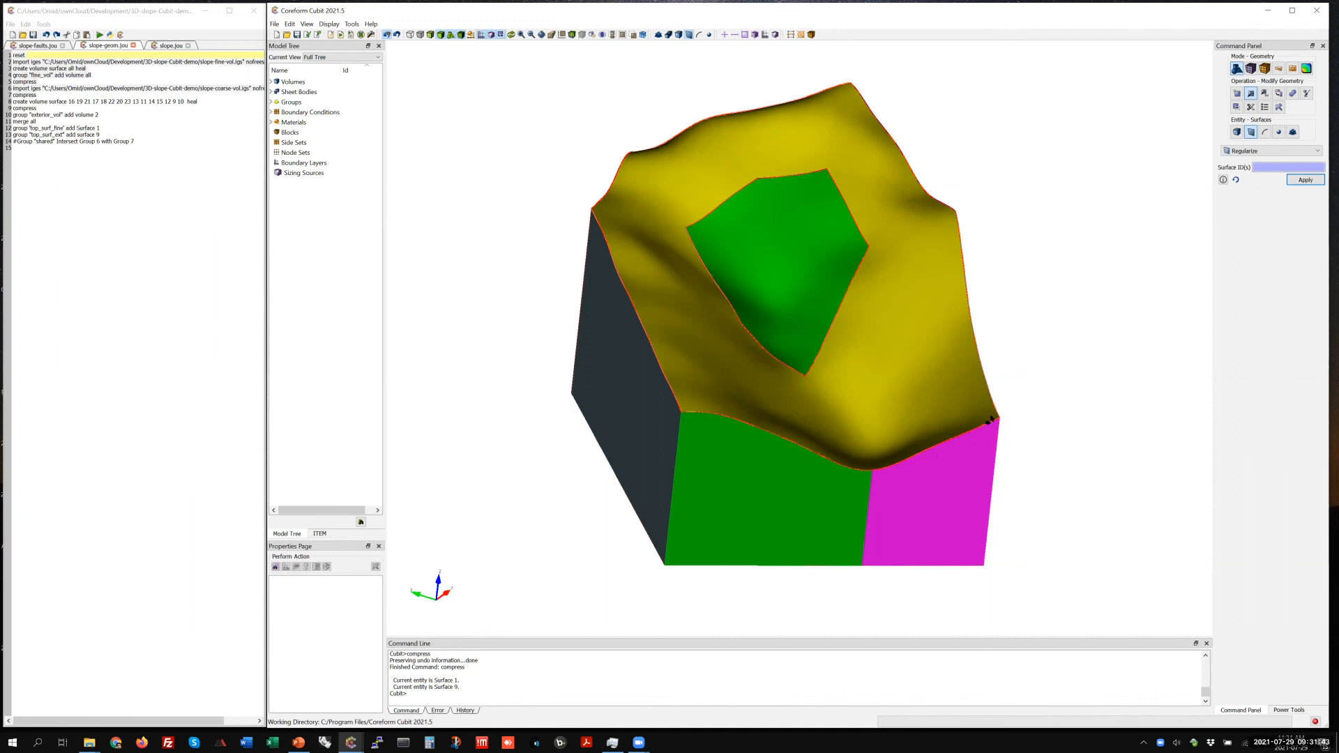
left_click_drag(971, 410, 1075, 374)
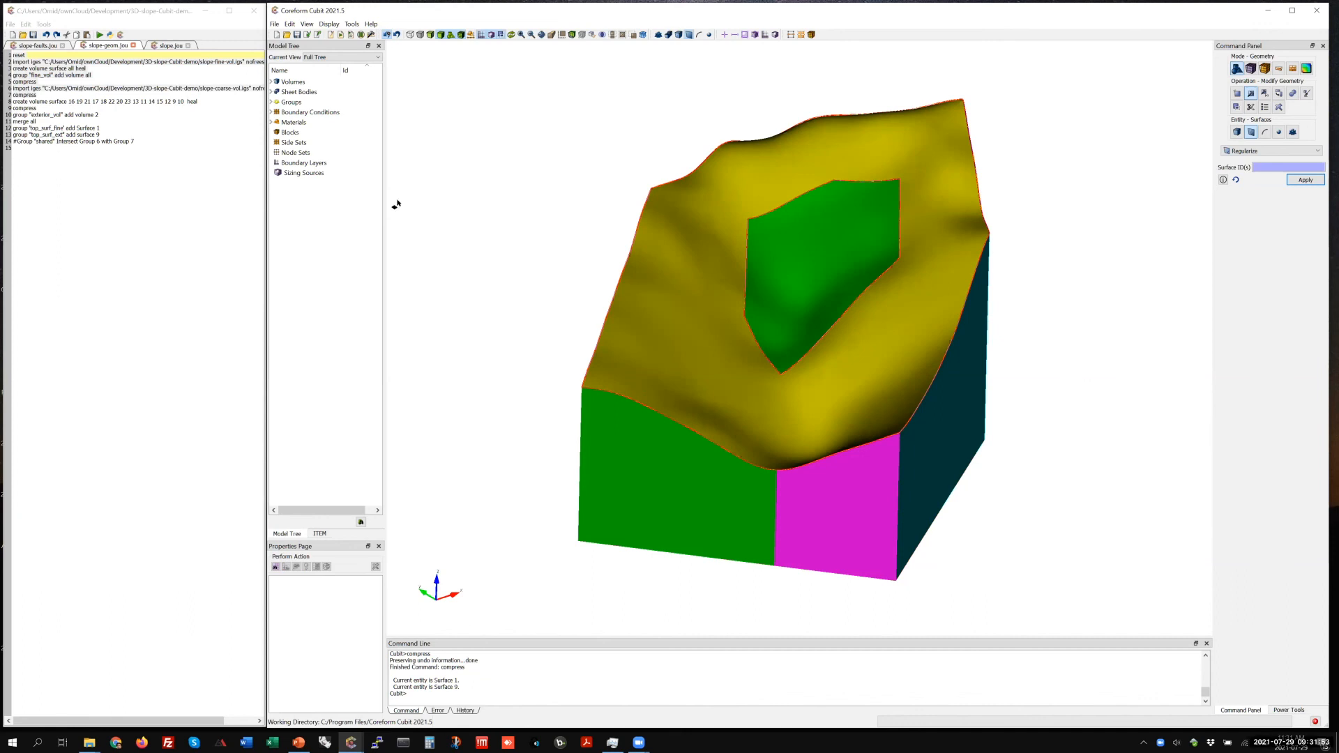
Step: Play the whole slope-geom journal to build both volumes, merge them and group the top surfaces as "top_surf_fine" and "top_surf_ext"
left_click(124, 129)
left_click_drag(1024, 369, 948, 410)
left_click(100, 34)
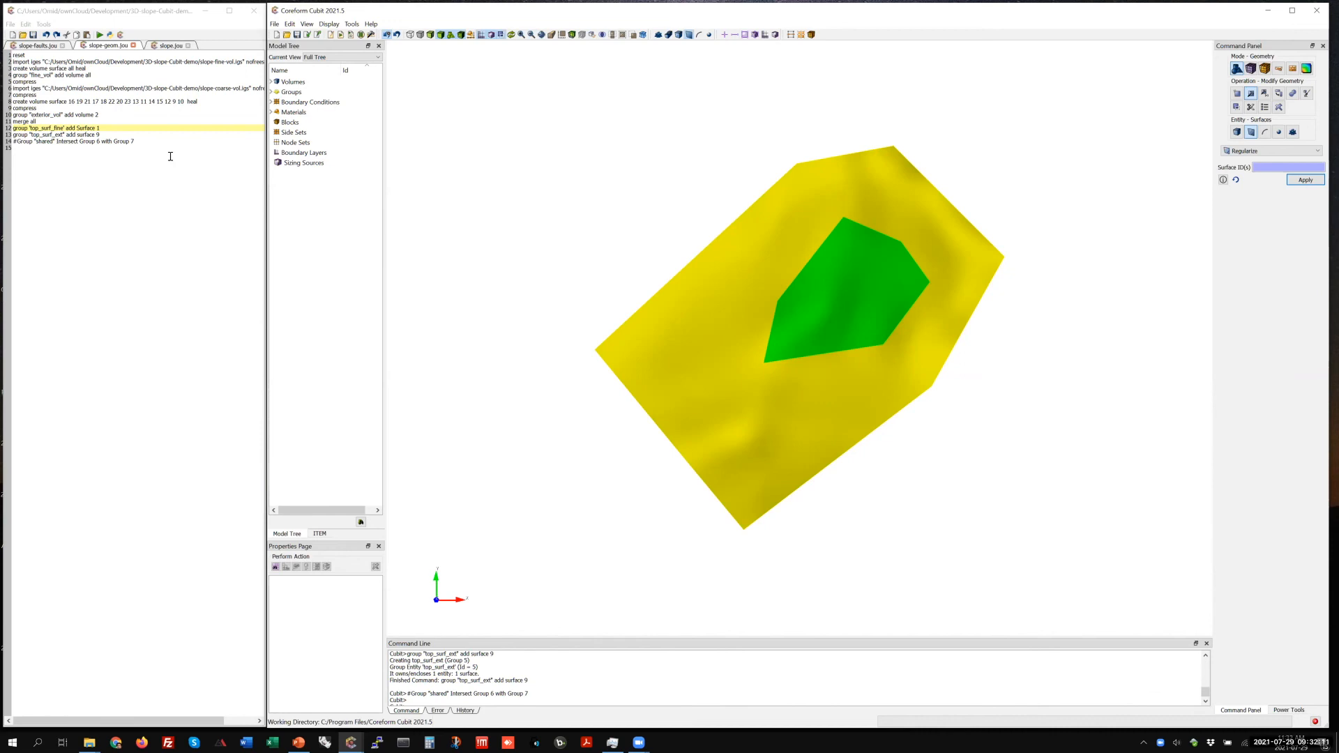
left_click_drag(777, 449, 818, 351)
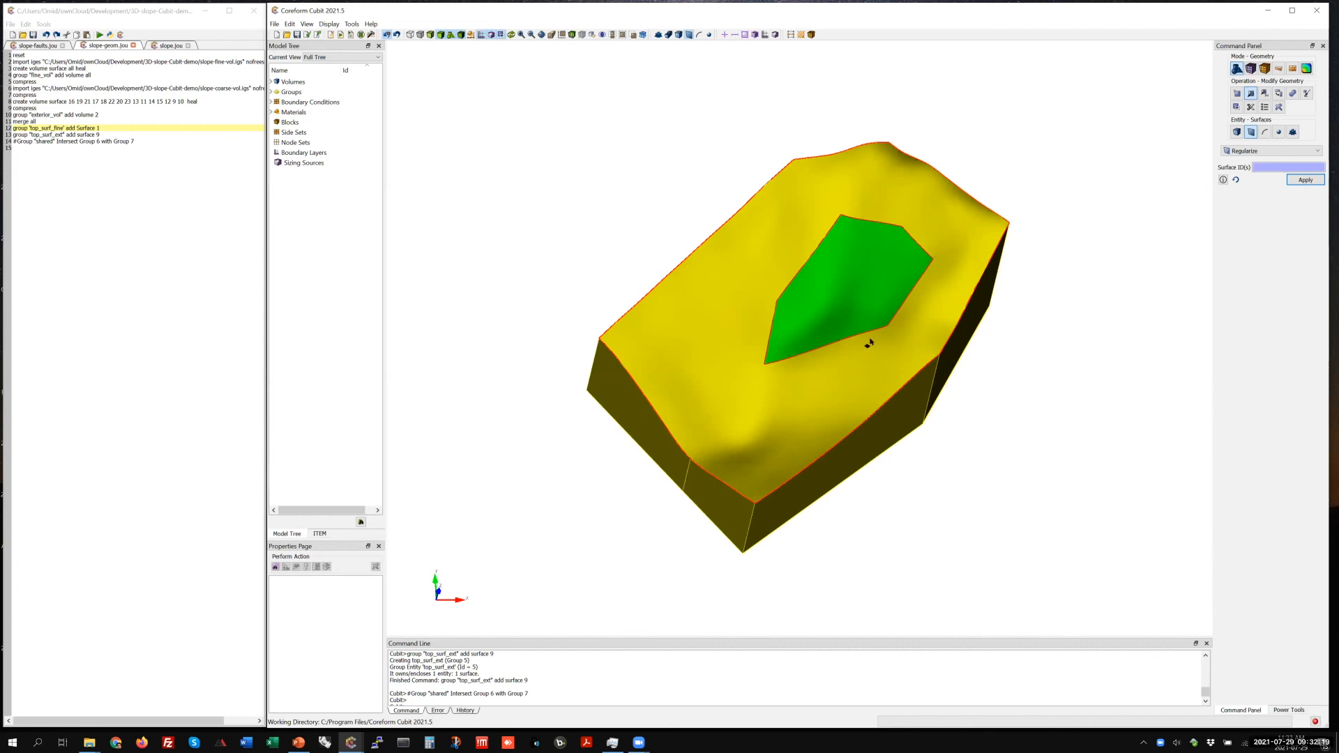
mouse_move(843, 343)
middle_mouse_down()
mouse_move(829, 260)
mouse_move(833, 318)
middle_mouse_up()
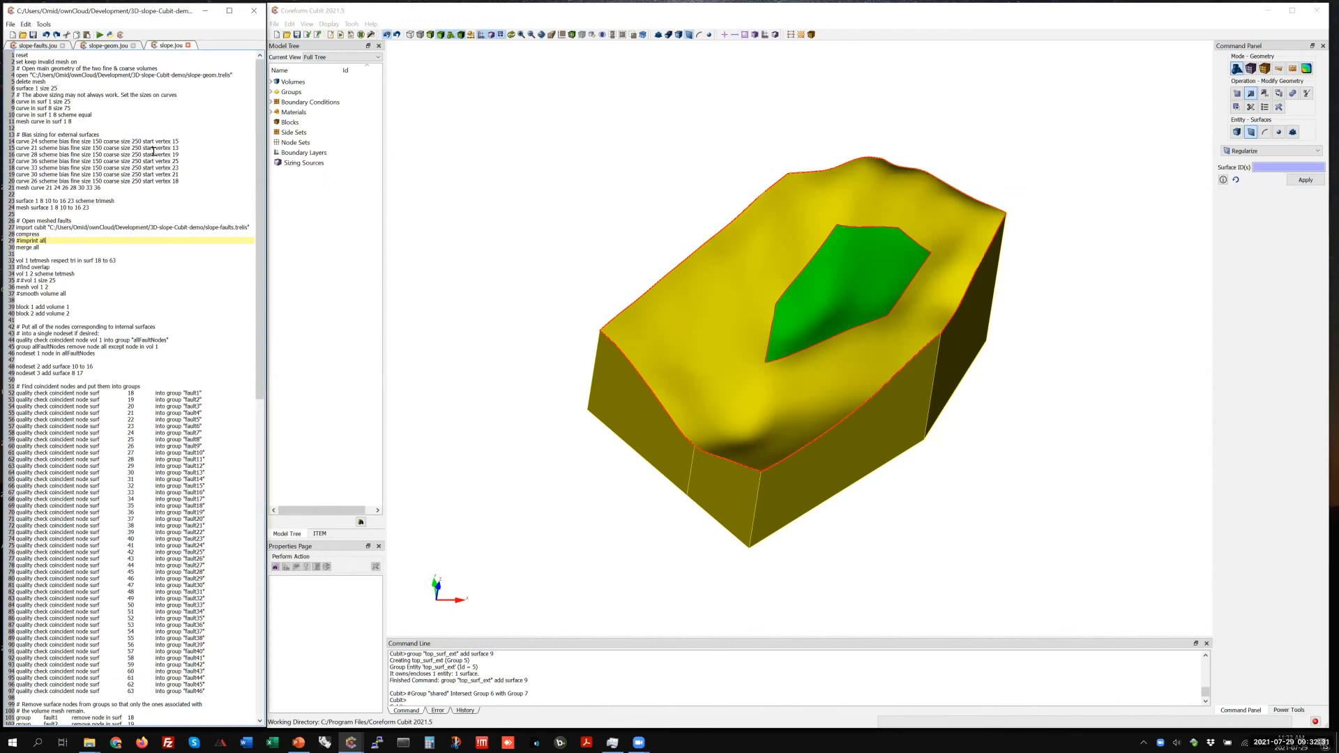
Step: Play the slope journal's first block to open slope-geom.trelis and mesh the curves of surfaces 1 and 8 at sizes 25 and 75
left_click(81, 77)
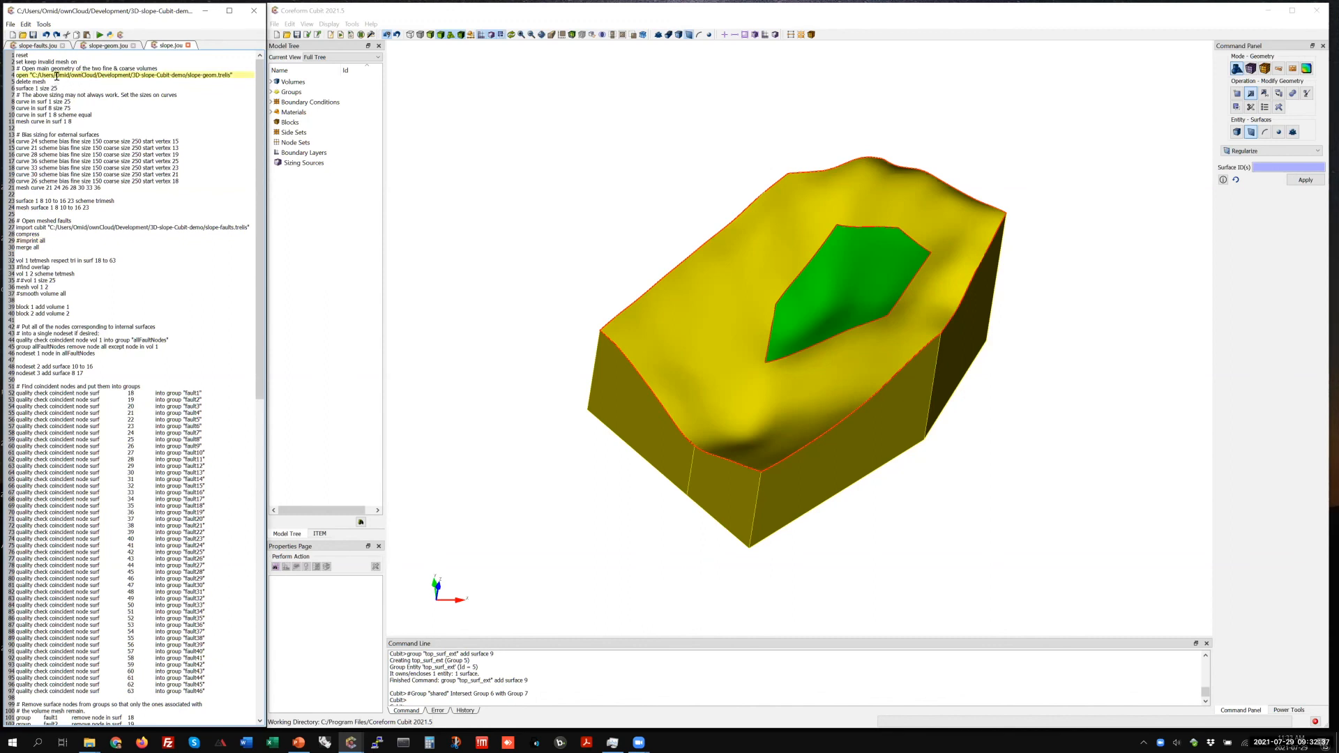
left_click(53, 115)
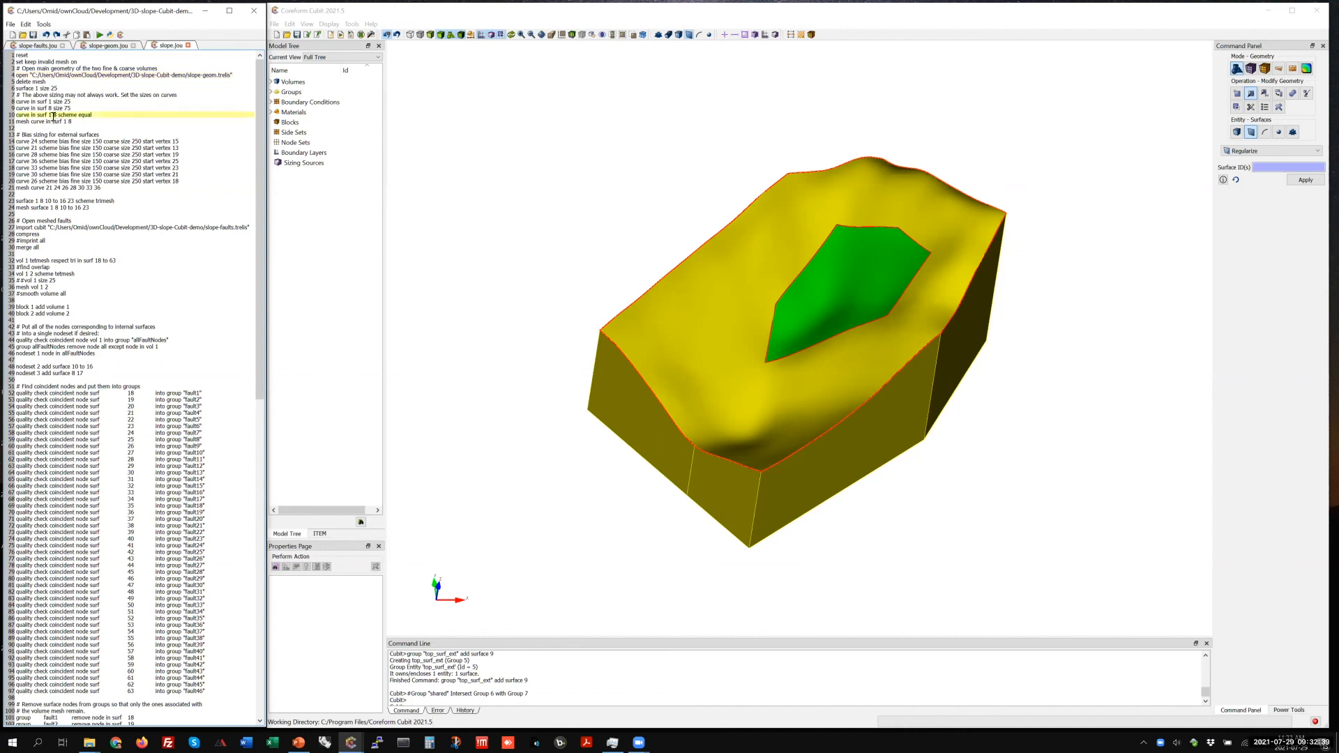
left_click_drag(76, 122, 16, 55)
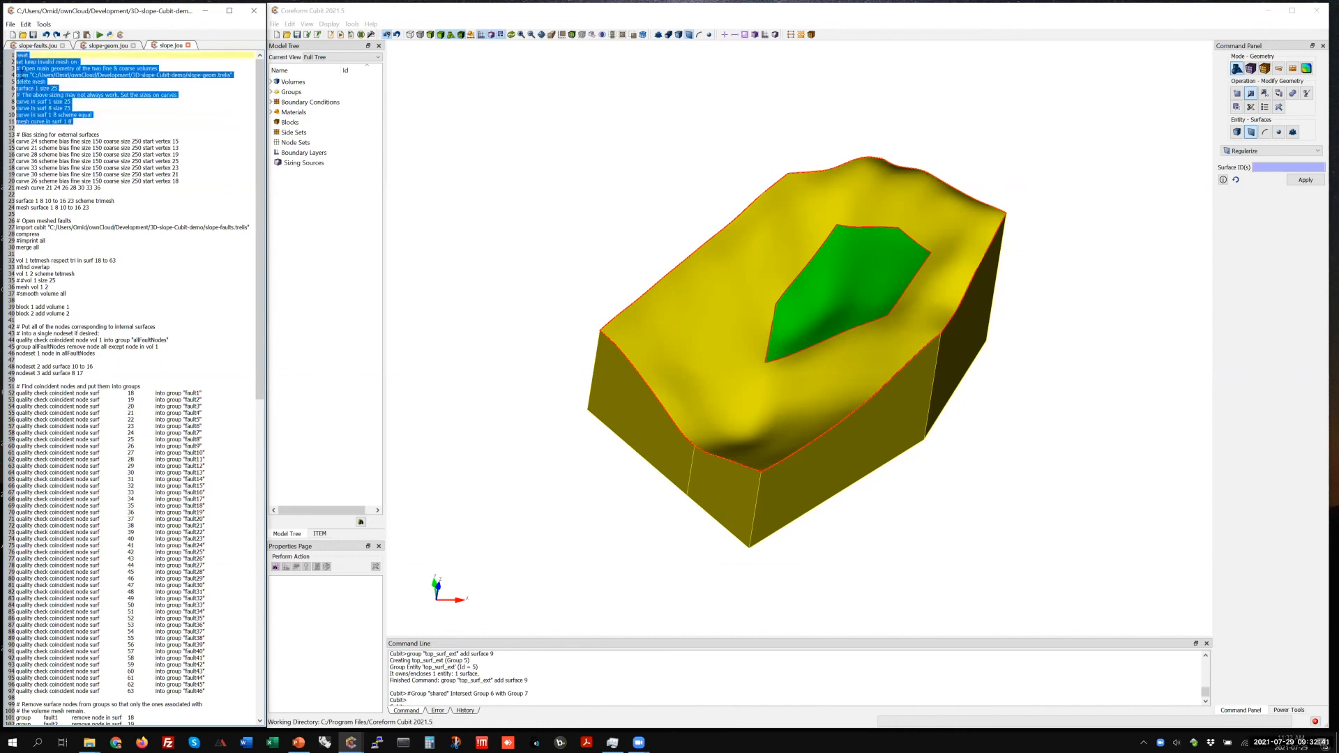
right_click(24, 80)
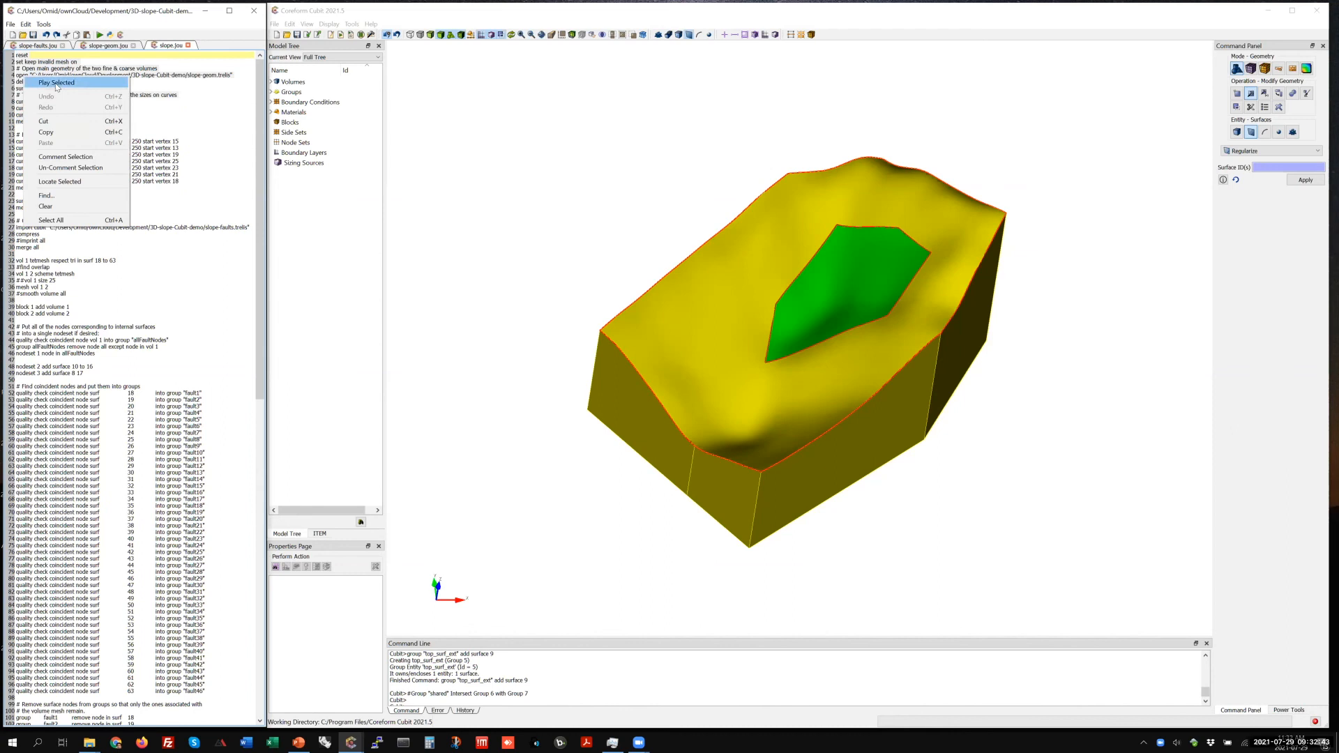
left_click(49, 87)
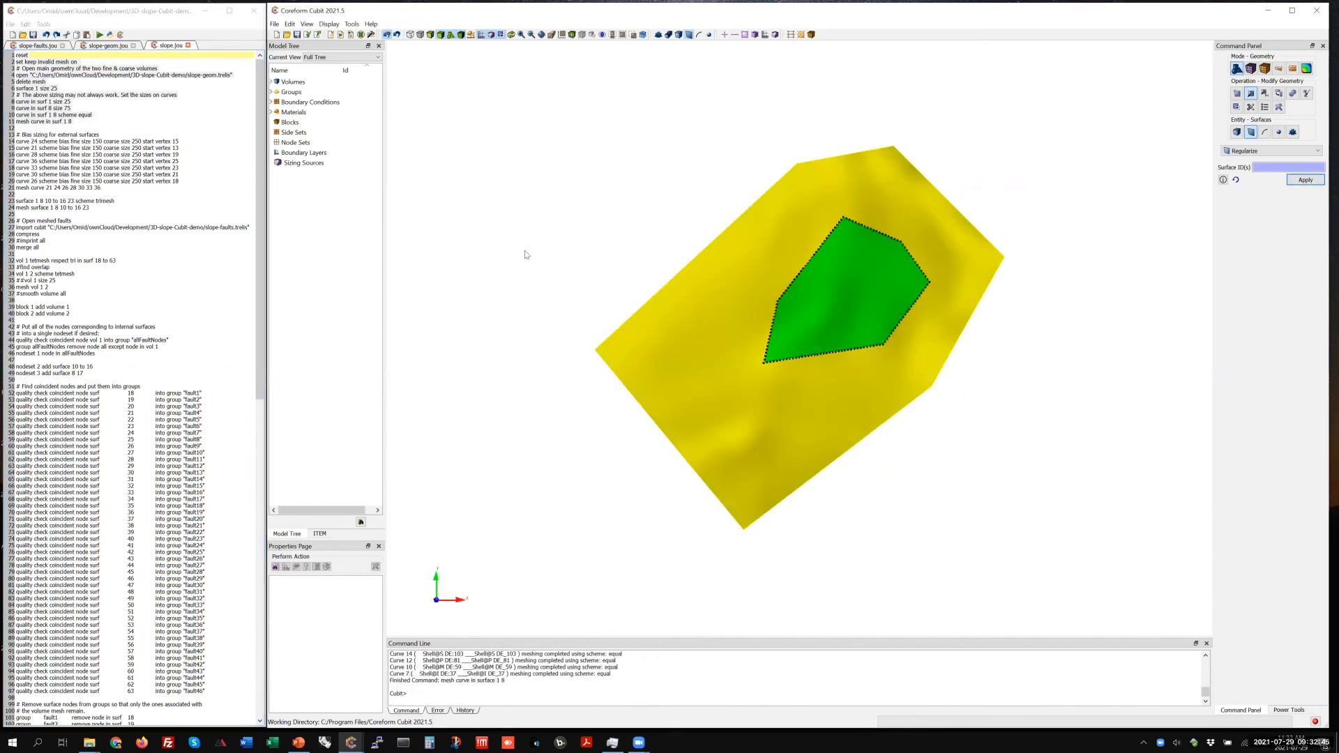
Step: Play the slope journal's bias-sizing block to mesh the exterior curves from size 150 to 250 and trimesh surfaces 1, 8, 10 to 16 and 23
middle_click_drag(802, 391, 796, 295)
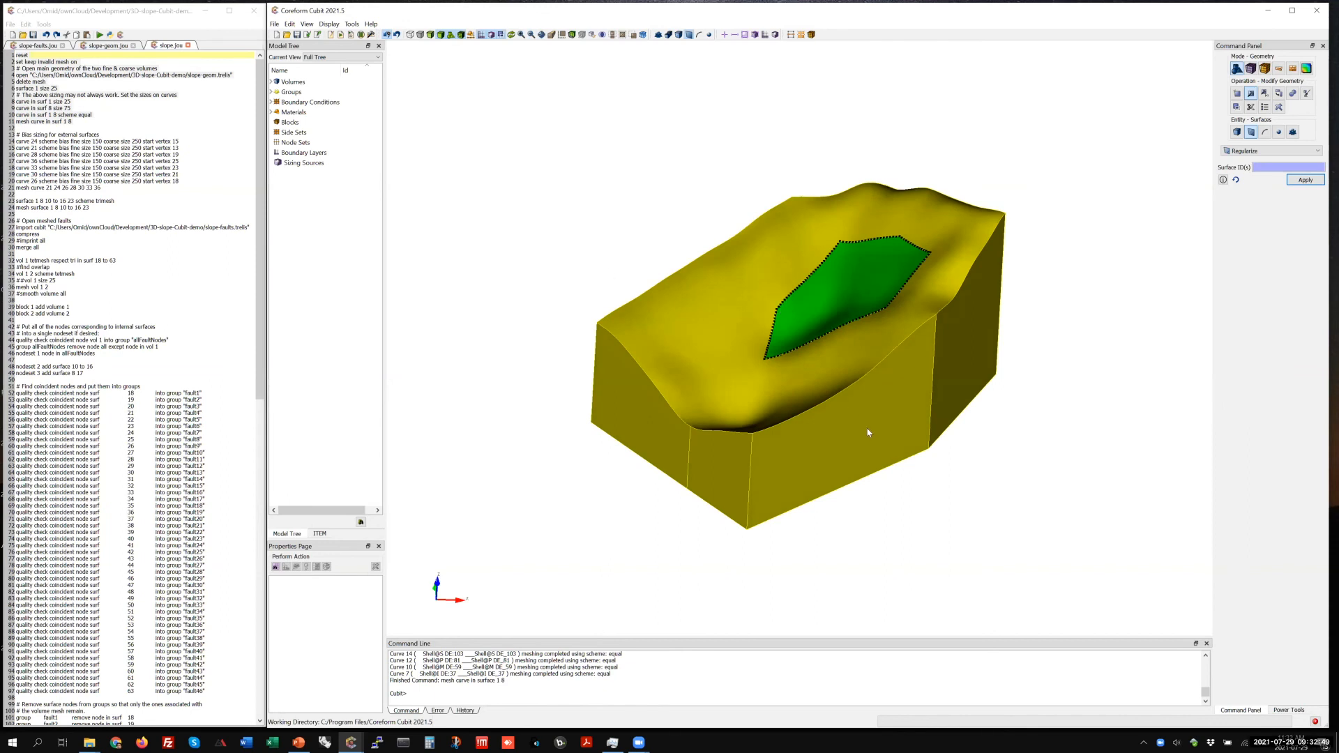
middle_click_drag(995, 440, 850, 335)
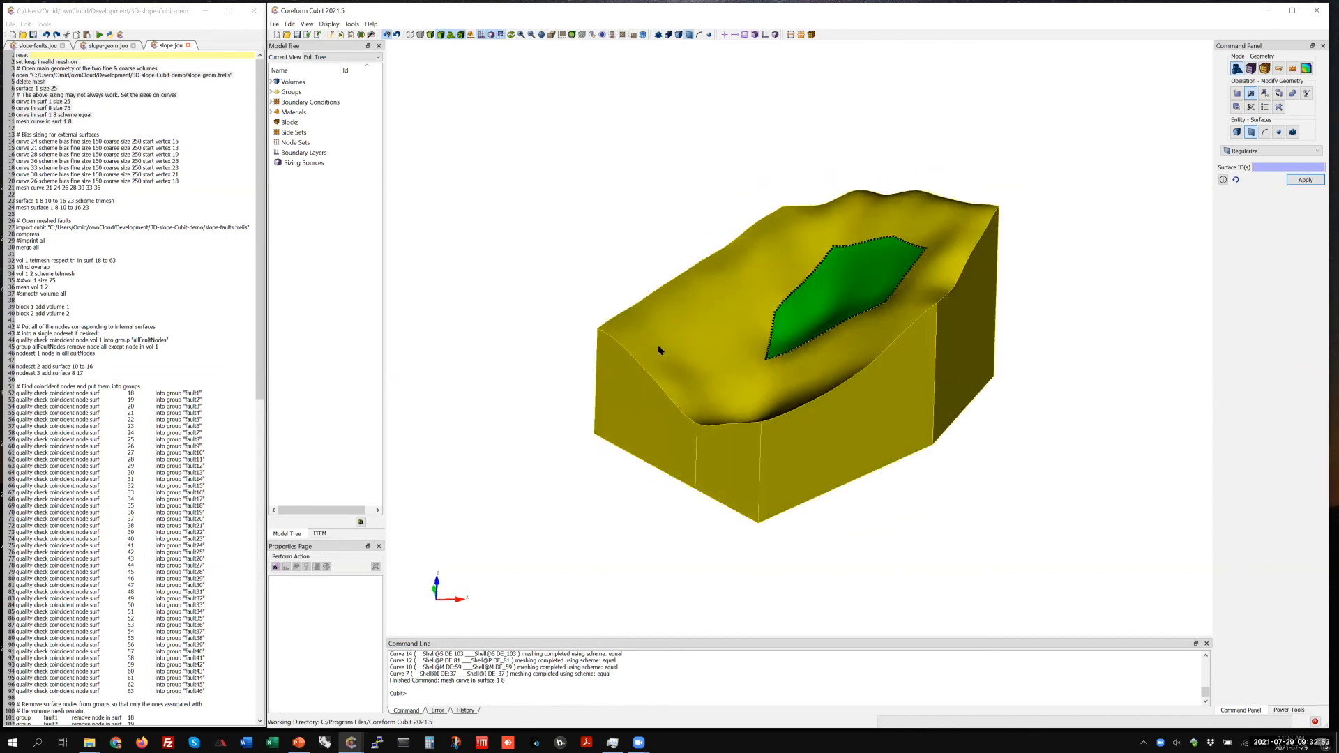
middle_click_drag(664, 349, 846, 305)
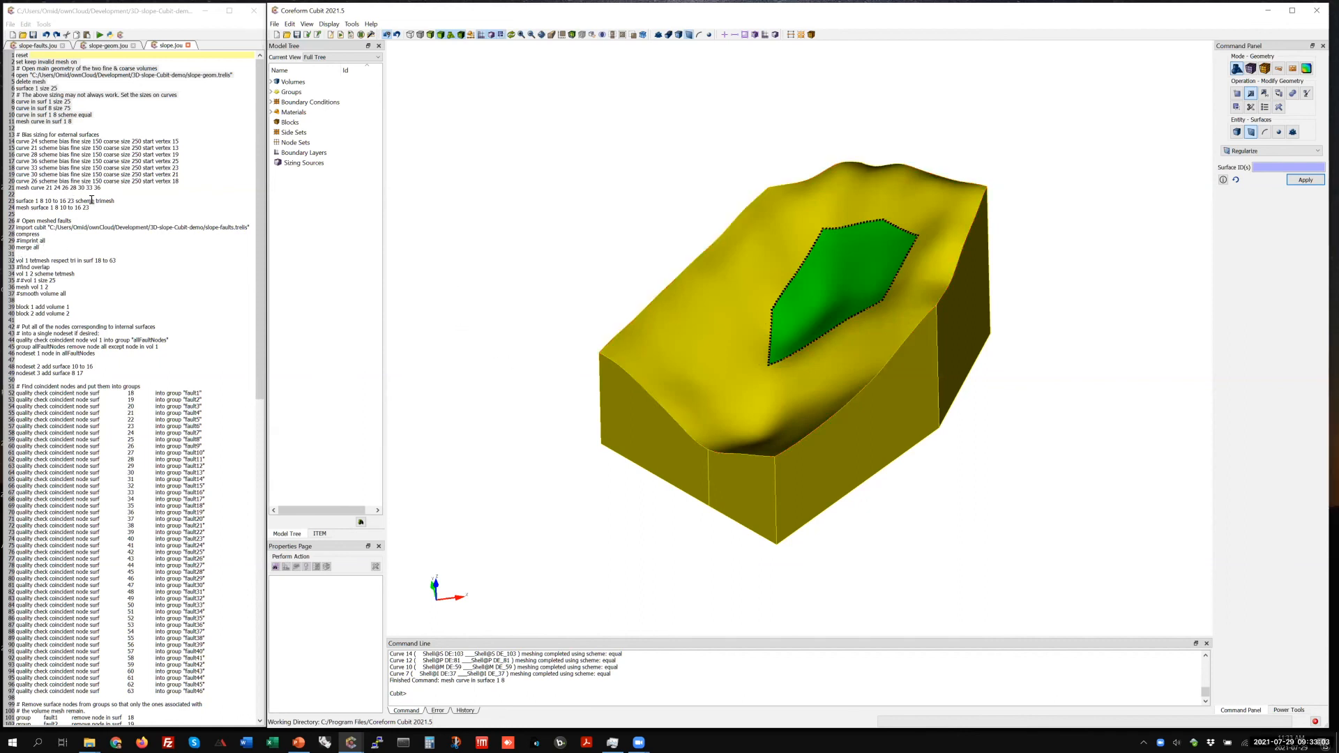
left_click_drag(47, 200, 15, 135)
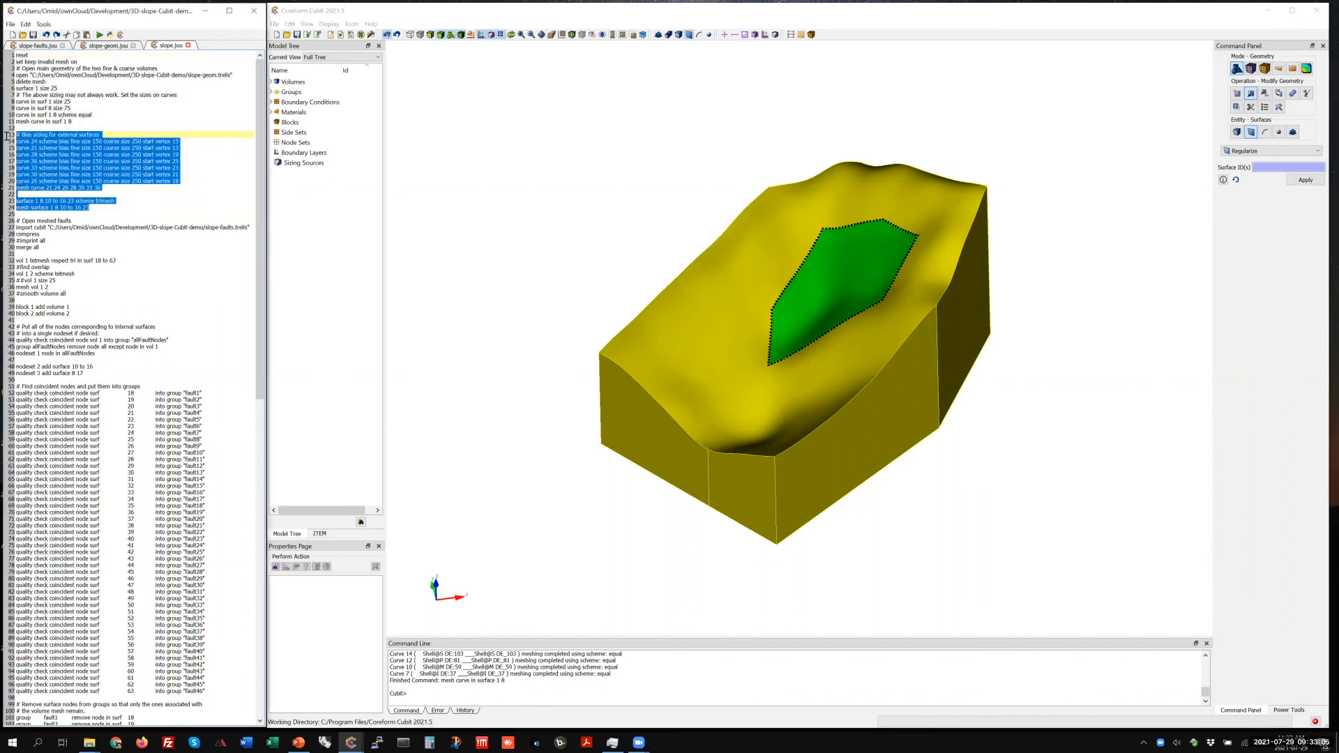
right_click(53, 182)
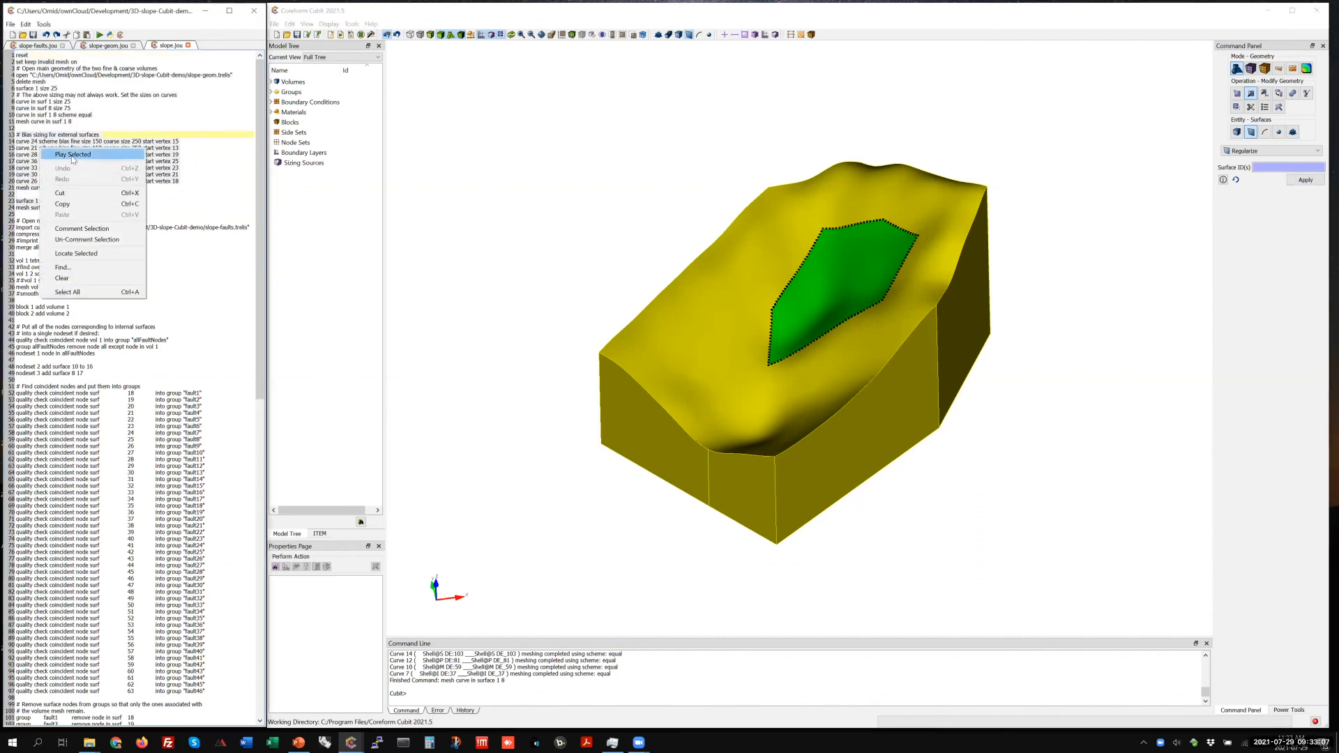
left_click(72, 158)
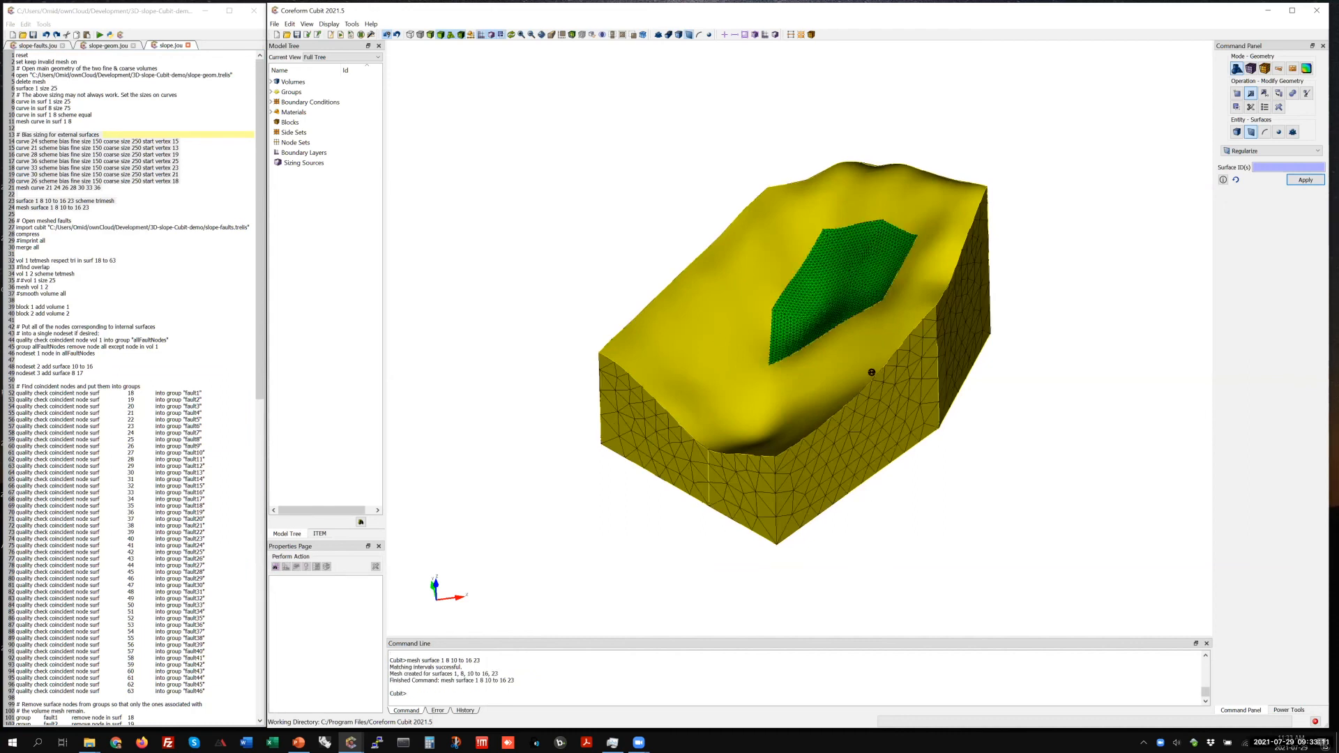
Step: Examine the triangle mesh on the inner fine surface, the exterior side faces and the underside from several angles
middle_click_drag(925, 452, 884, 416)
middle_click_drag(813, 327, 784, 444)
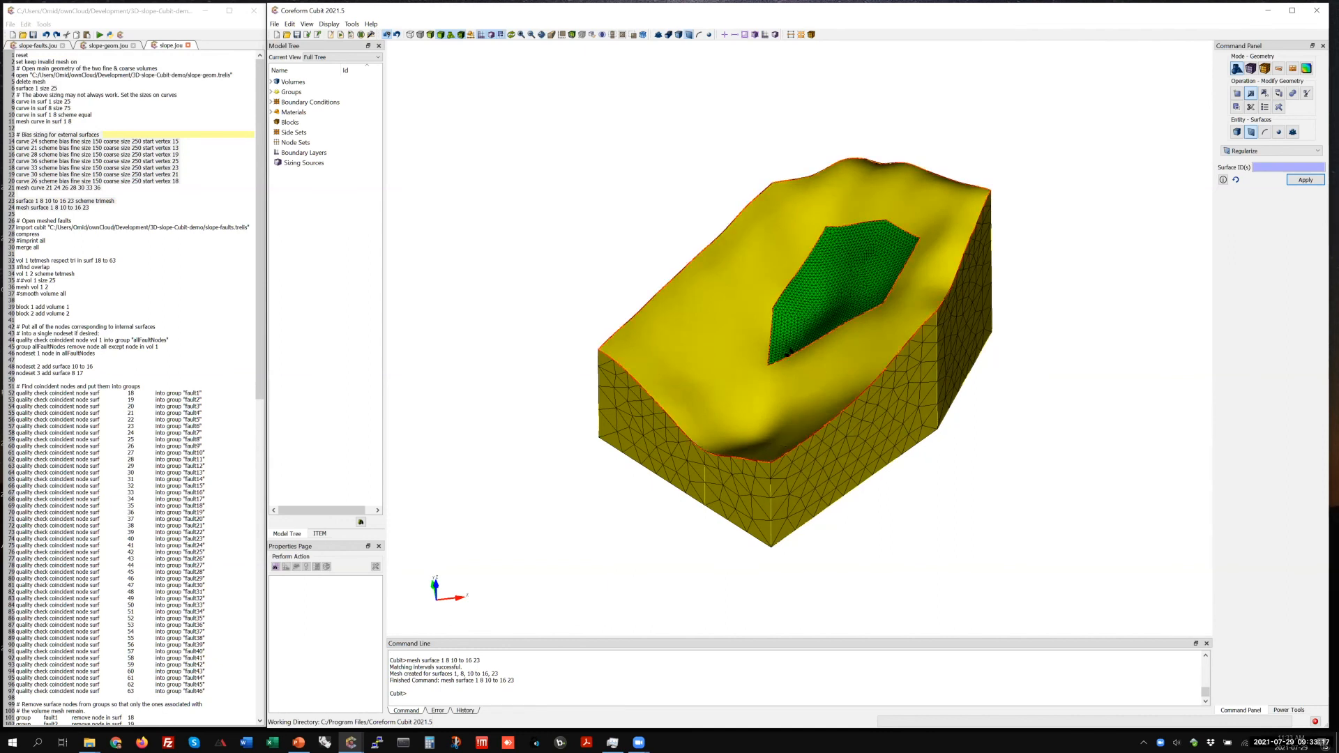
middle_click_drag(844, 310, 841, 305)
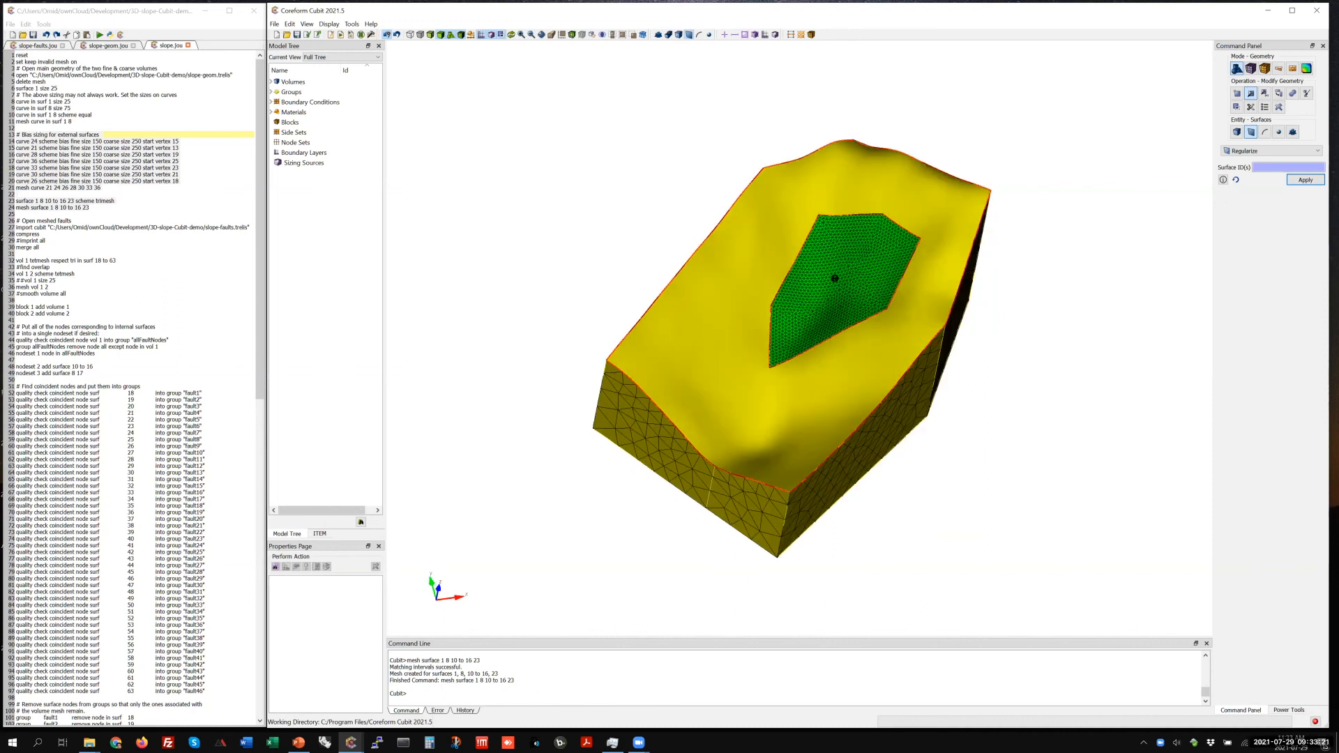
middle_click_drag(861, 480, 859, 475)
middle_click_drag(905, 398, 883, 481)
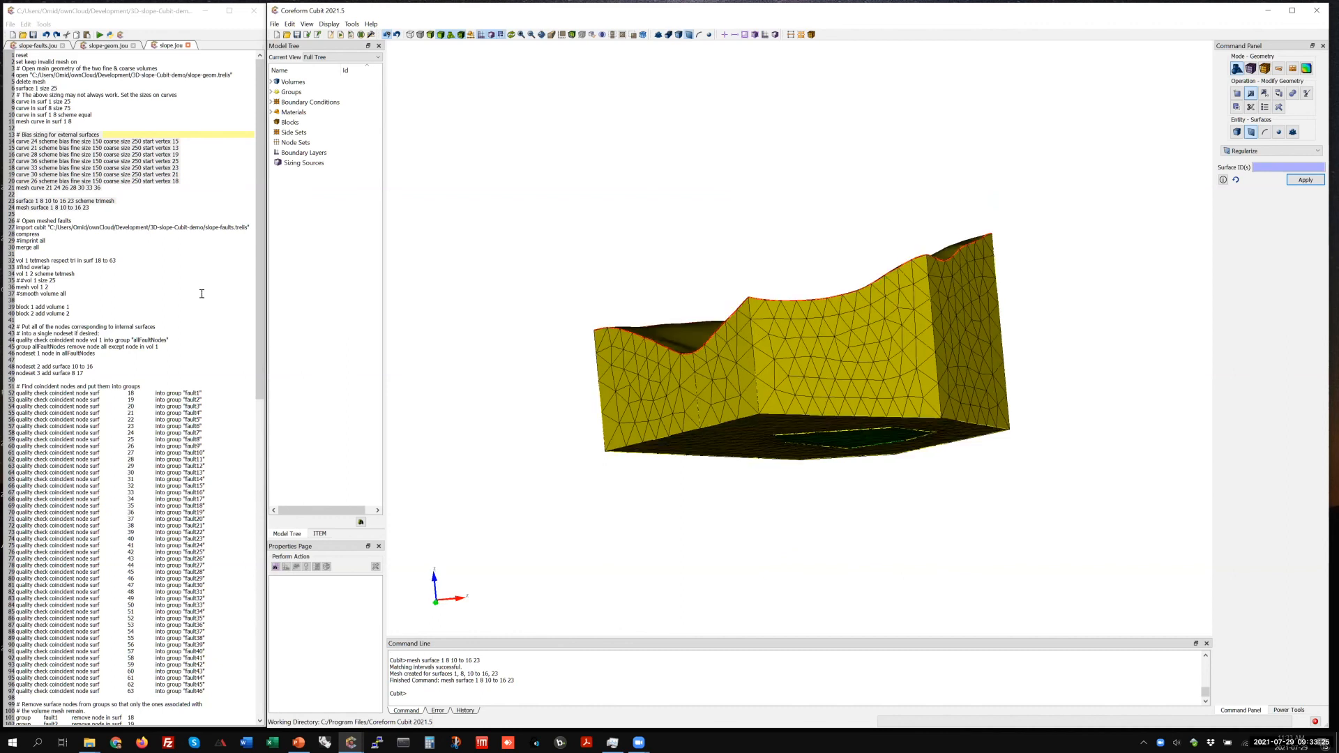
middle_click_drag(662, 476, 631, 321)
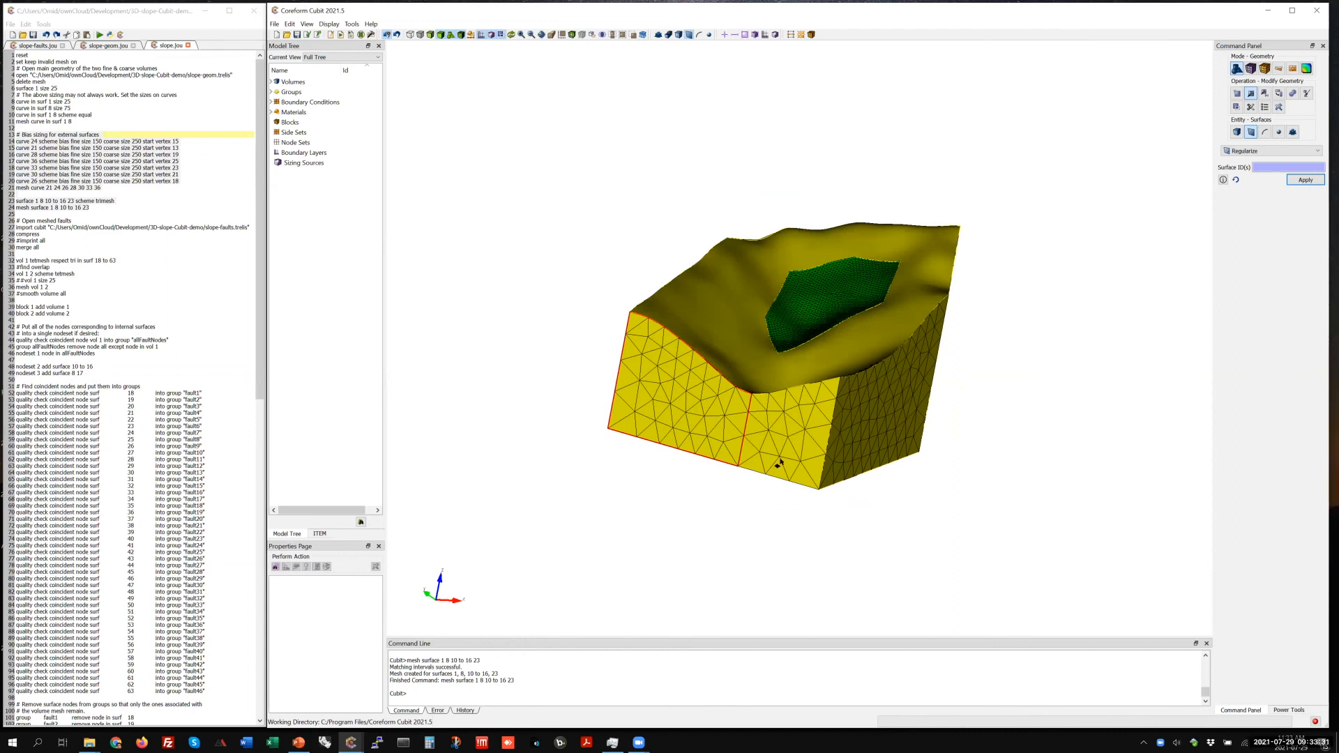
middle_click_drag(999, 540, 1005, 540)
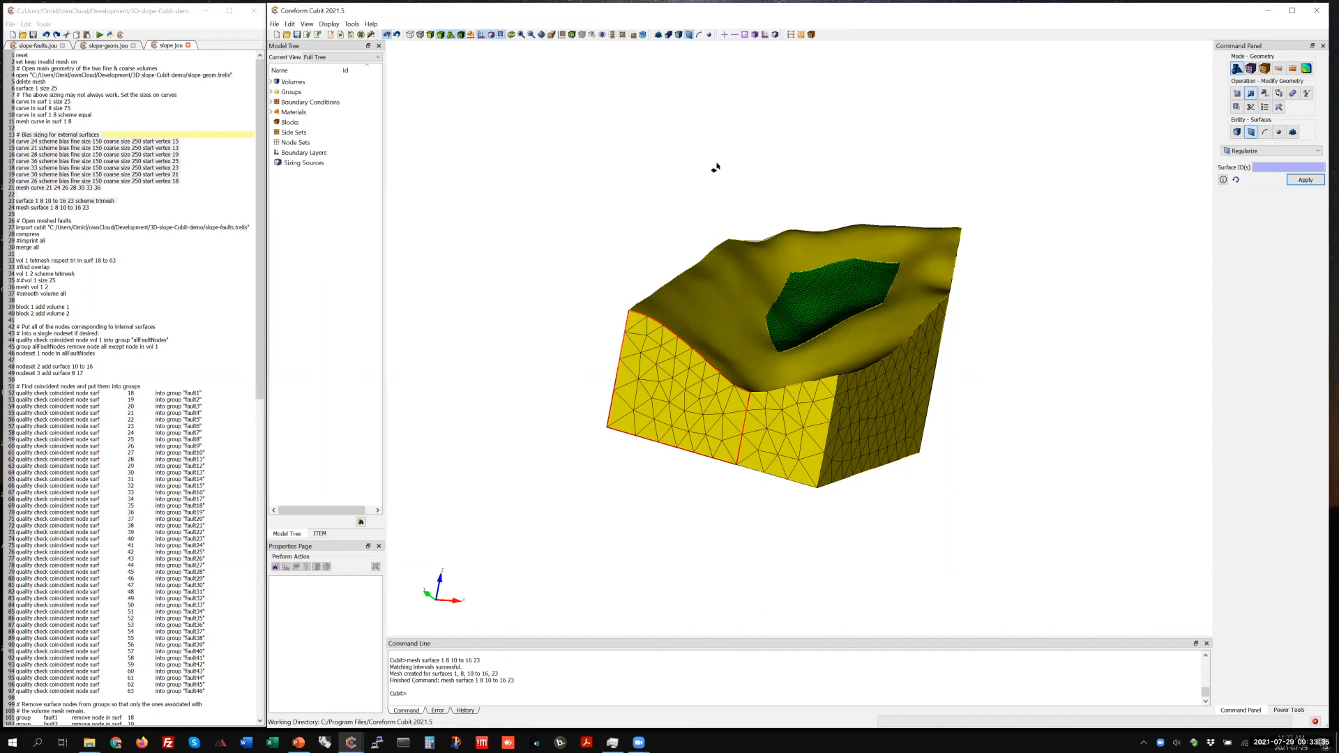
middle_click_drag(826, 579, 716, 540)
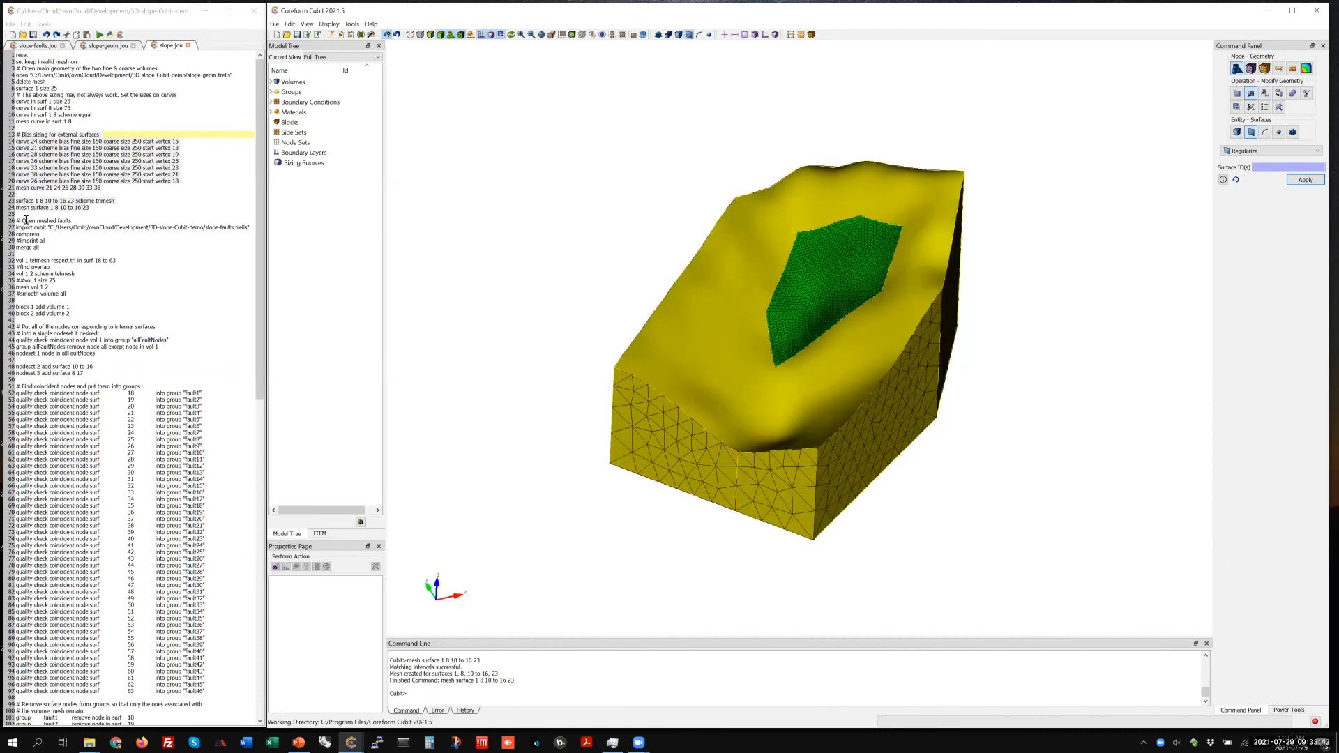
Step: Play the journal's "Open meshed faults" block to import slope-faults.trelis, compress the IDs and merge all
left_click_drag(15, 221, 62, 244)
right_click(58, 233)
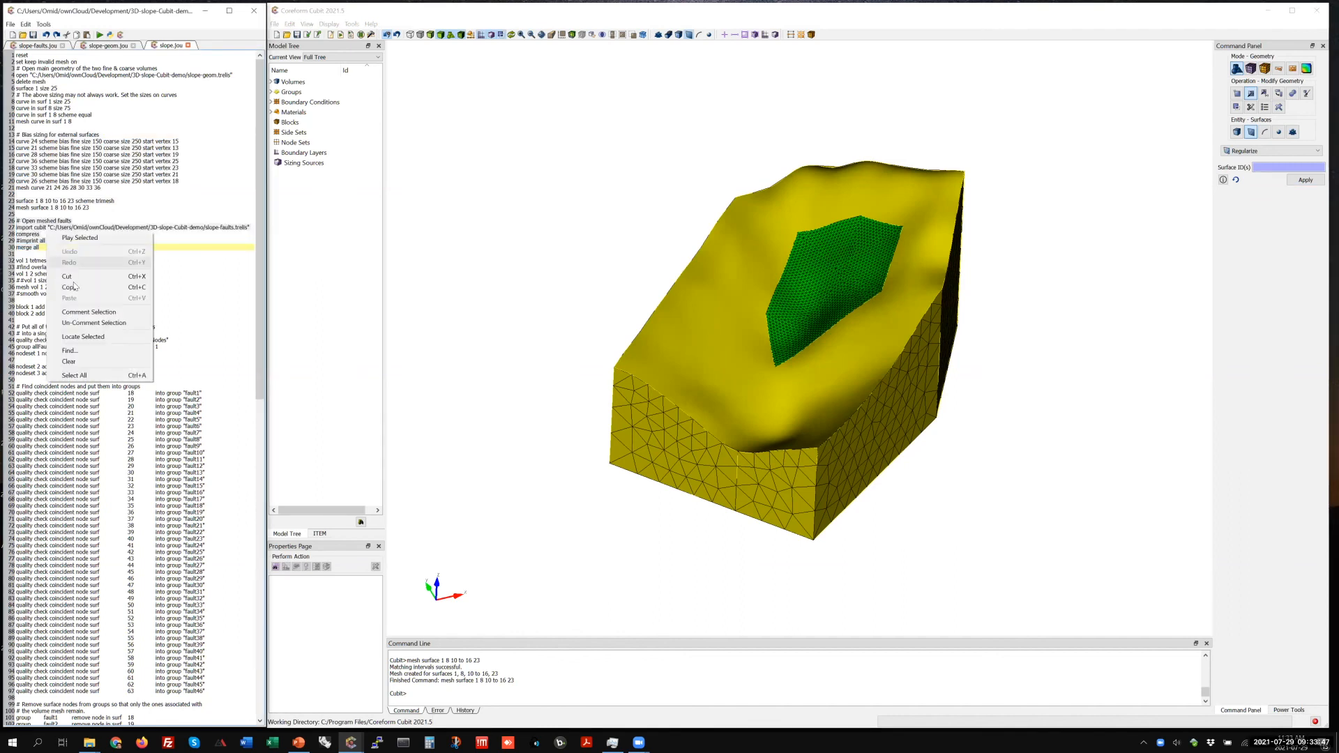
left_click(85, 238)
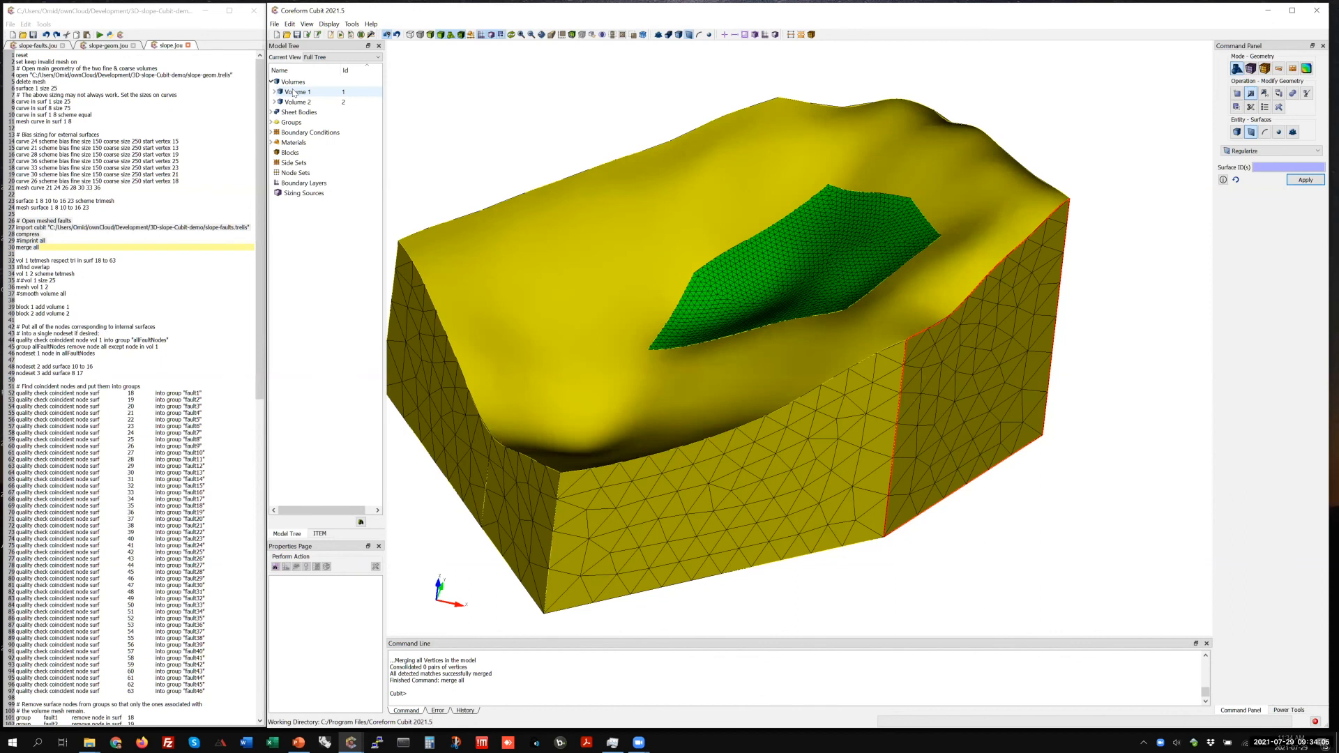
Step: Hide Volumes 1 and 2 to inspect the imported meshed faults from several sides, and show both volumes again
left_click(293, 93)
left_click(293, 101, "shift")
right_click(293, 90)
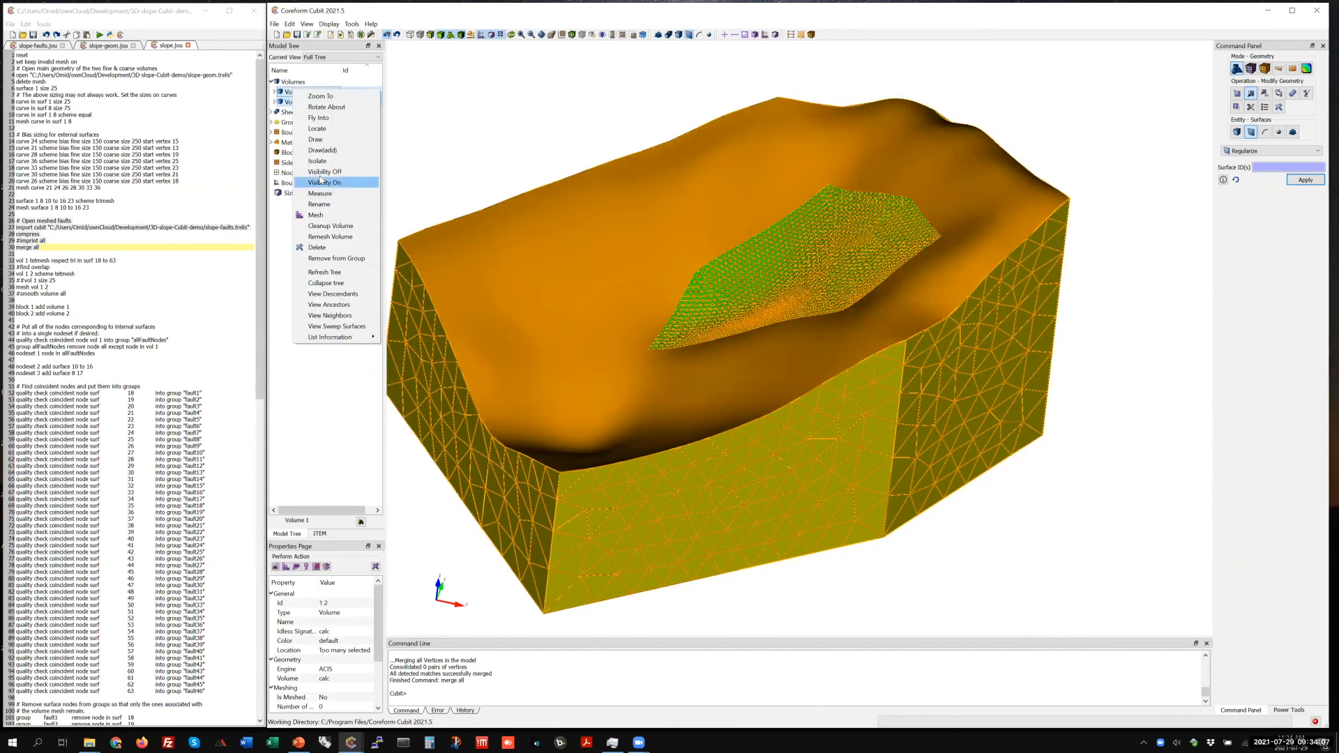
left_click(320, 172)
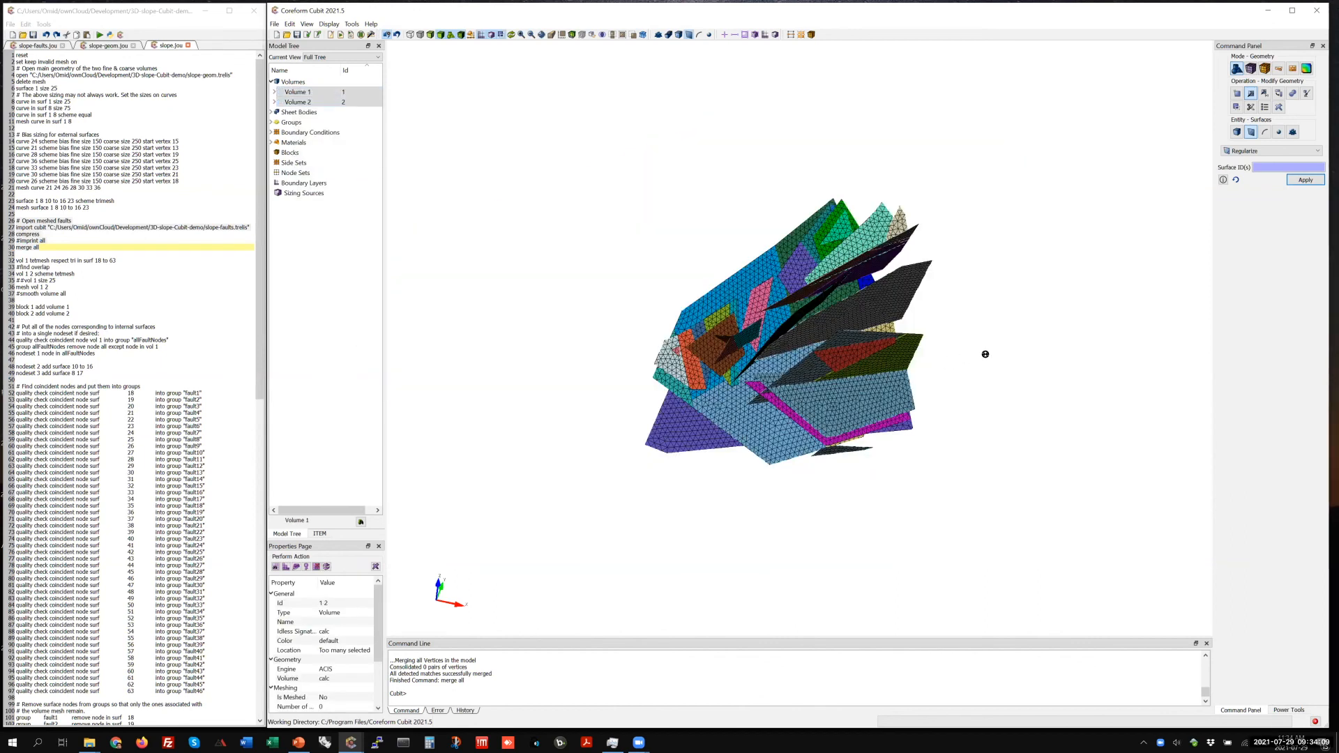
left_click_drag(1053, 337, 702, 362)
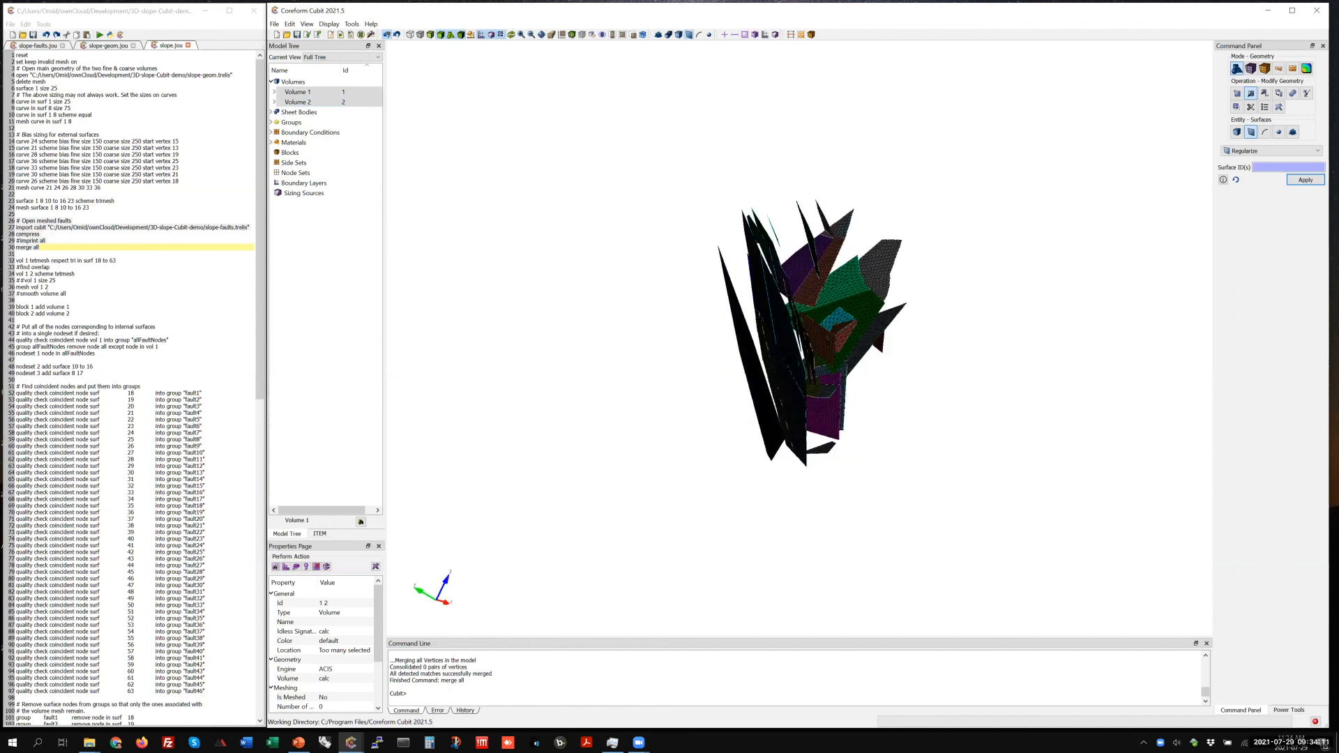
left_click_drag(871, 349, 673, 371)
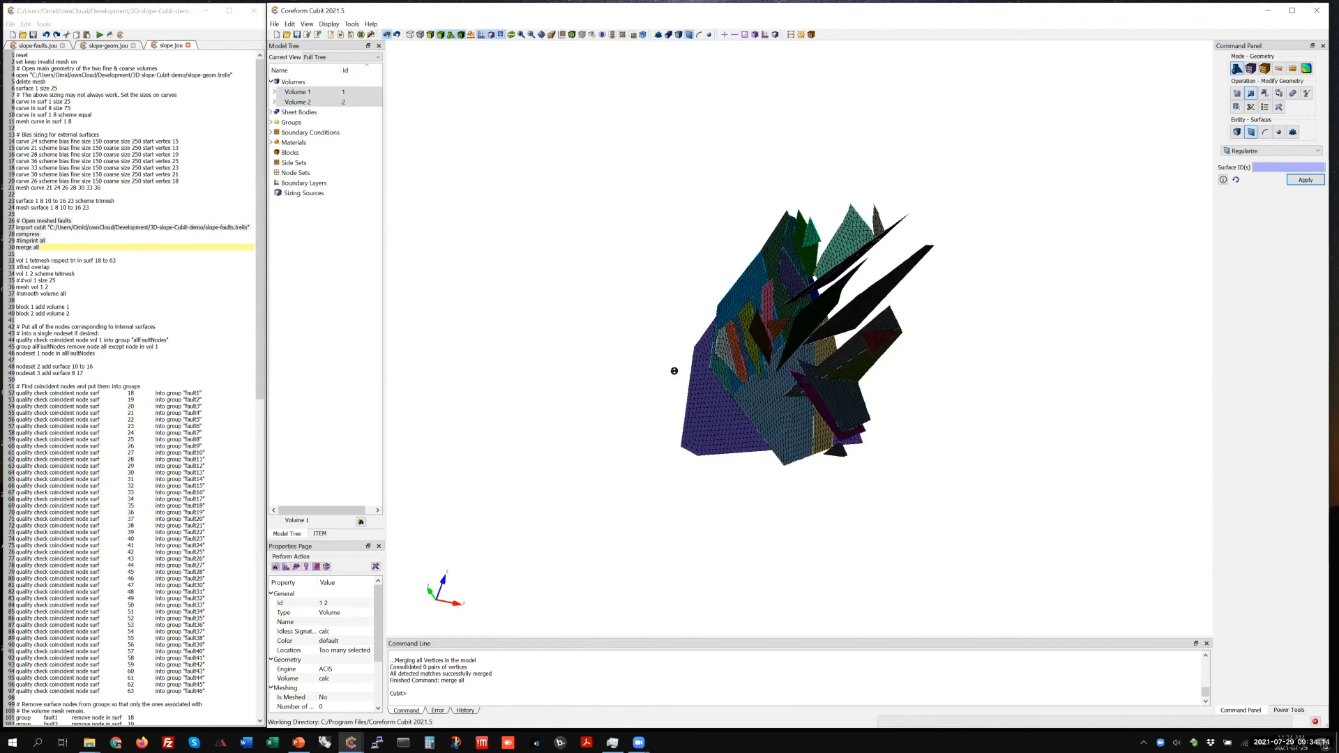
right_click(299, 104)
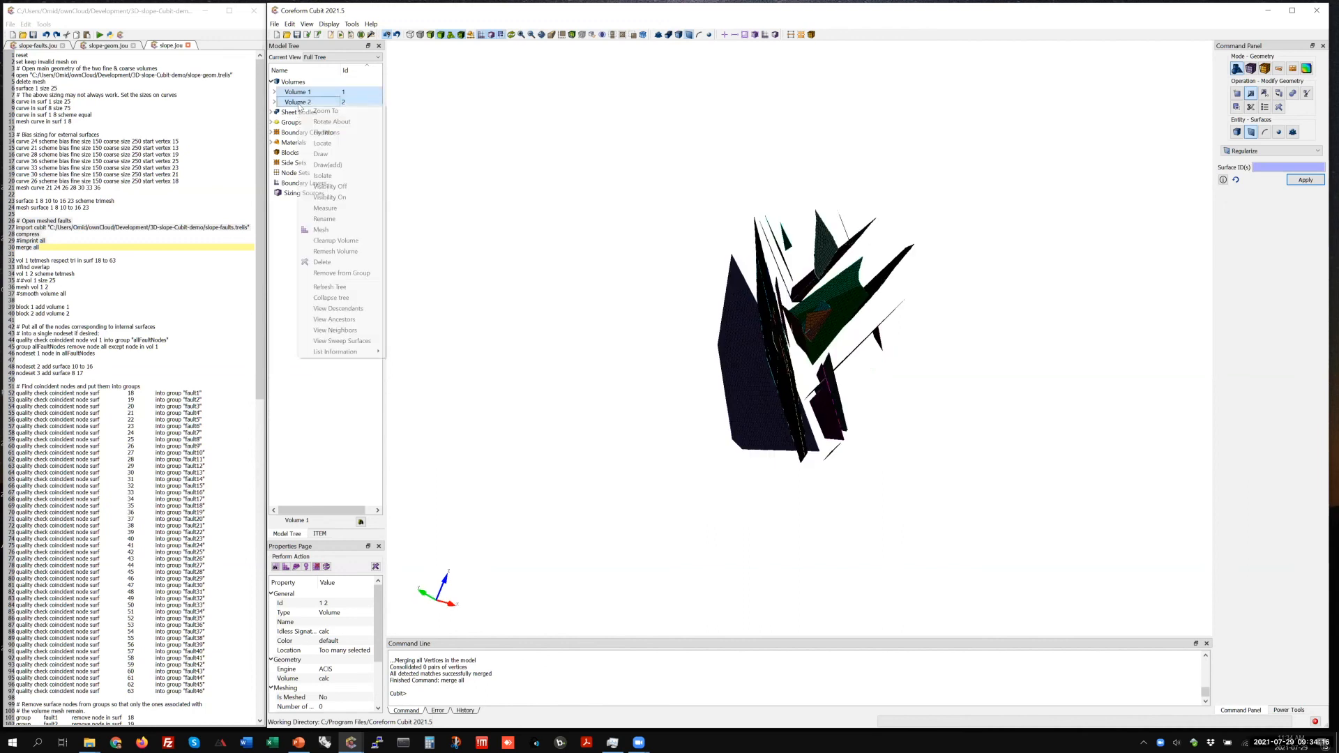
left_click(337, 197)
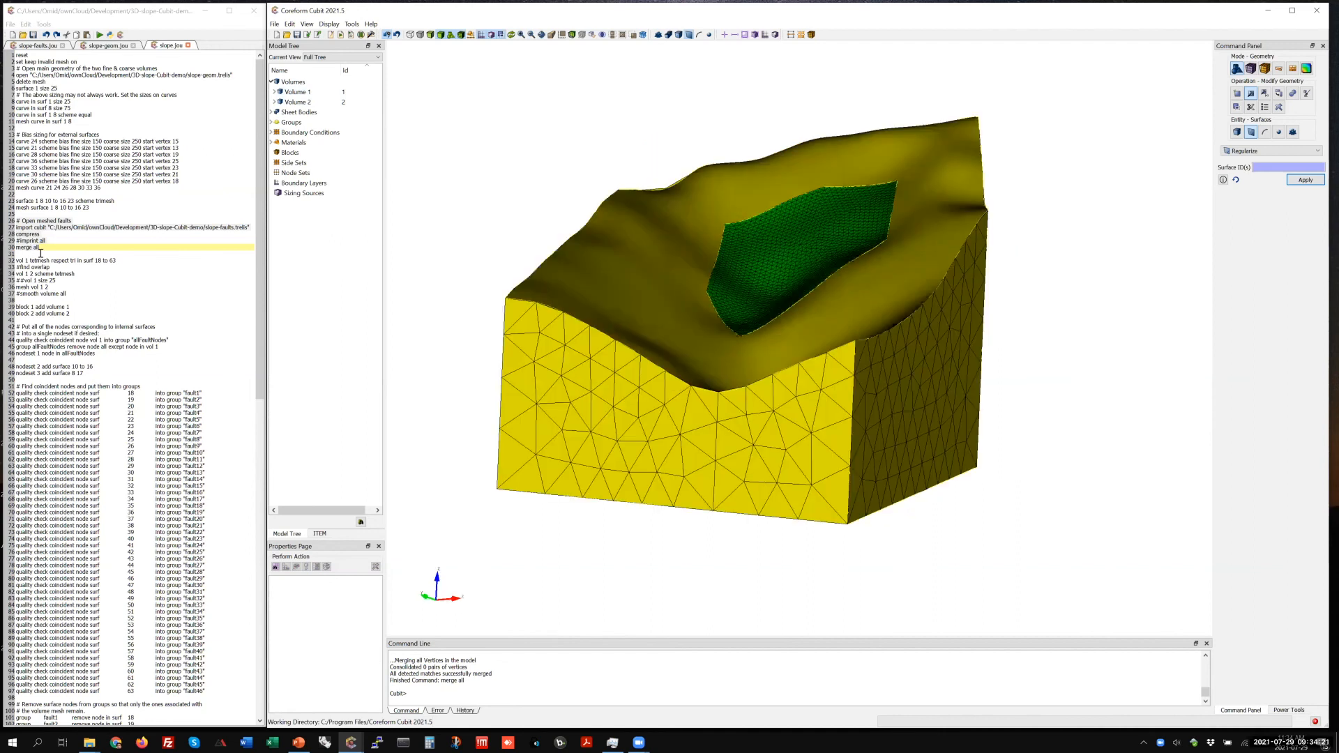
Step: Play the journal line "vol 1 tetmesh respect tri in surf 18 to 63" to make Volume 1's mesh respect the fault triangles
left_click(40, 250)
scroll(35, 249, "down", 1)
left_click_drag(16, 239, 121, 241)
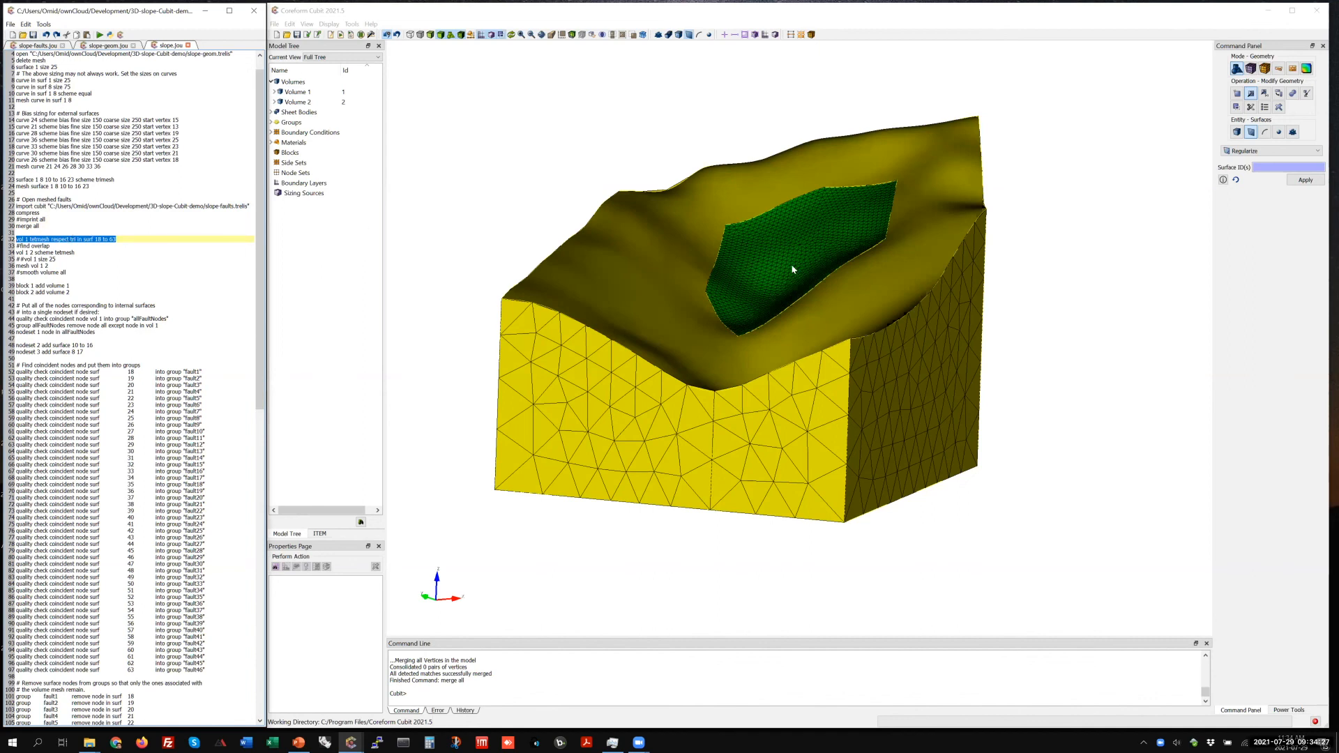
left_click_drag(794, 259, 809, 236)
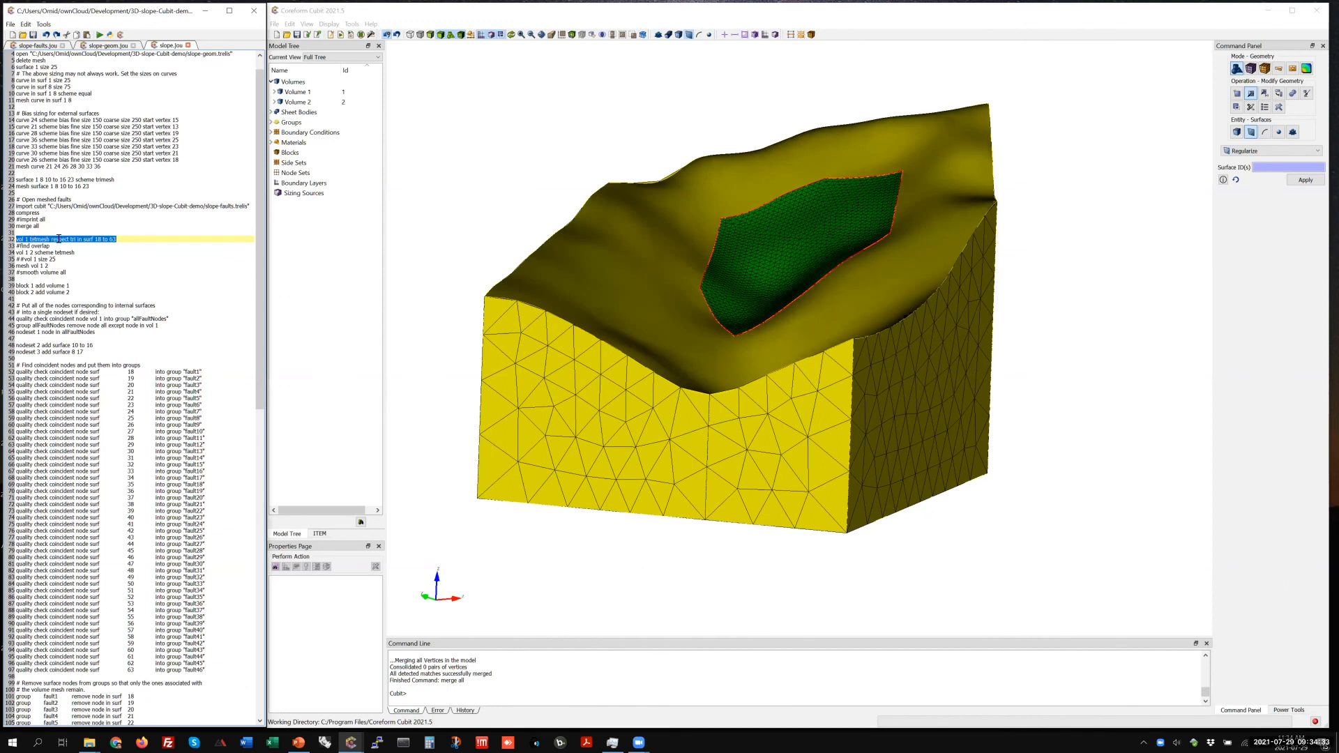
left_click(66, 239)
left_click_drag(83, 238, 17, 239)
left_click(133, 239)
right_click(42, 242)
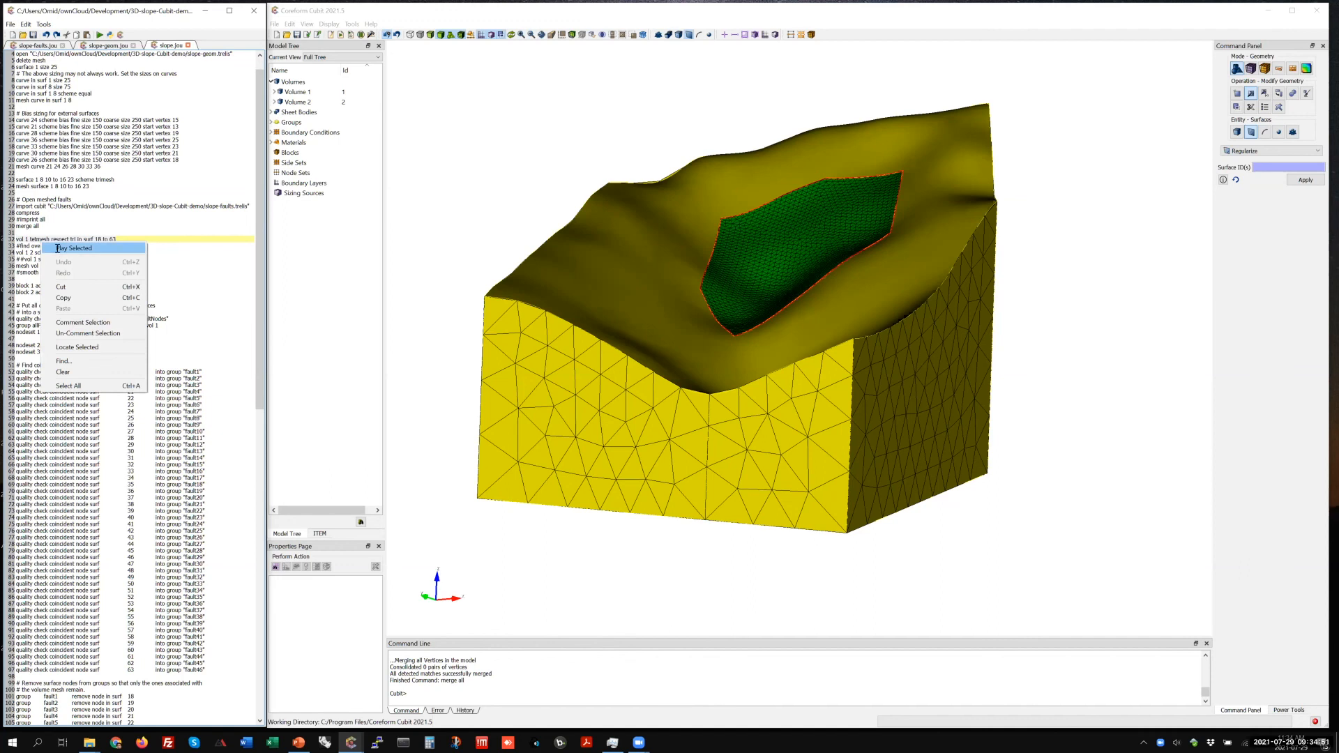
left_click(59, 249)
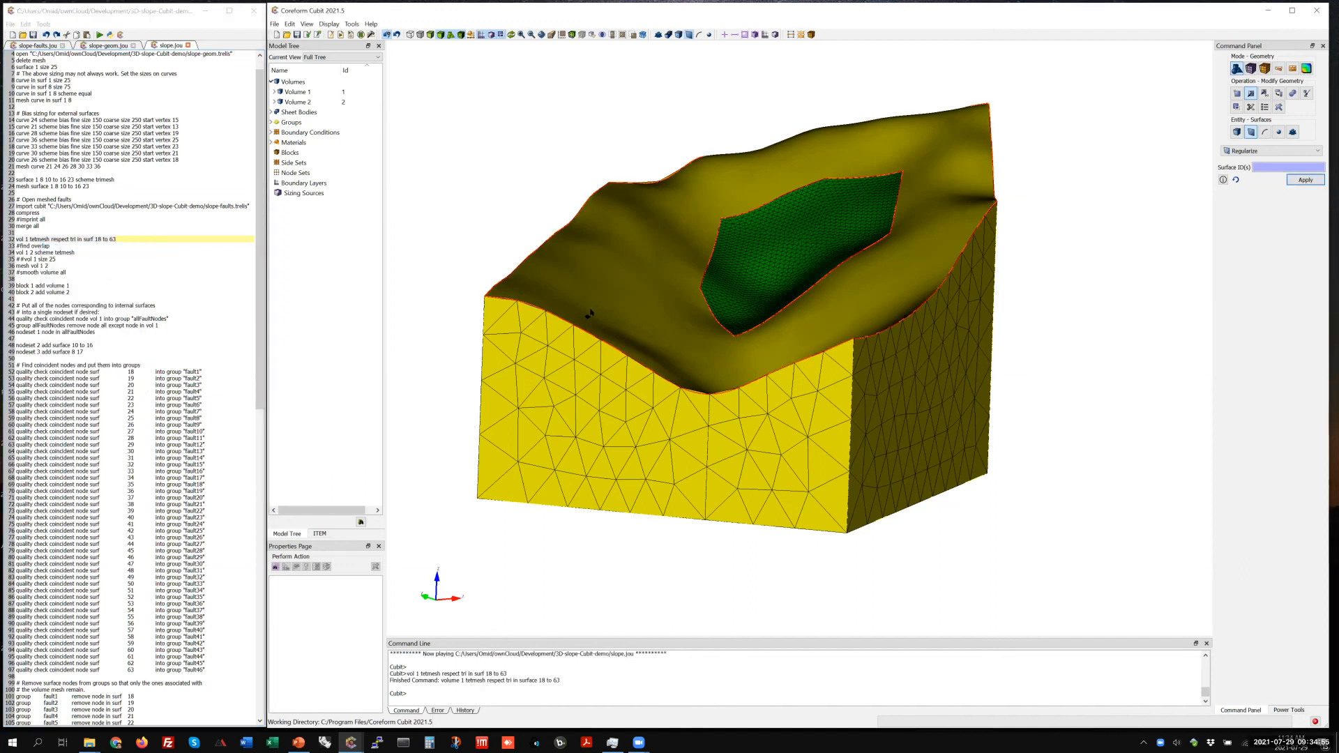
Step: Play the journal block that assigns the tetmesh scheme to volumes 1 and 2 and meshes both
left_click_drag(67, 272, 5, 251)
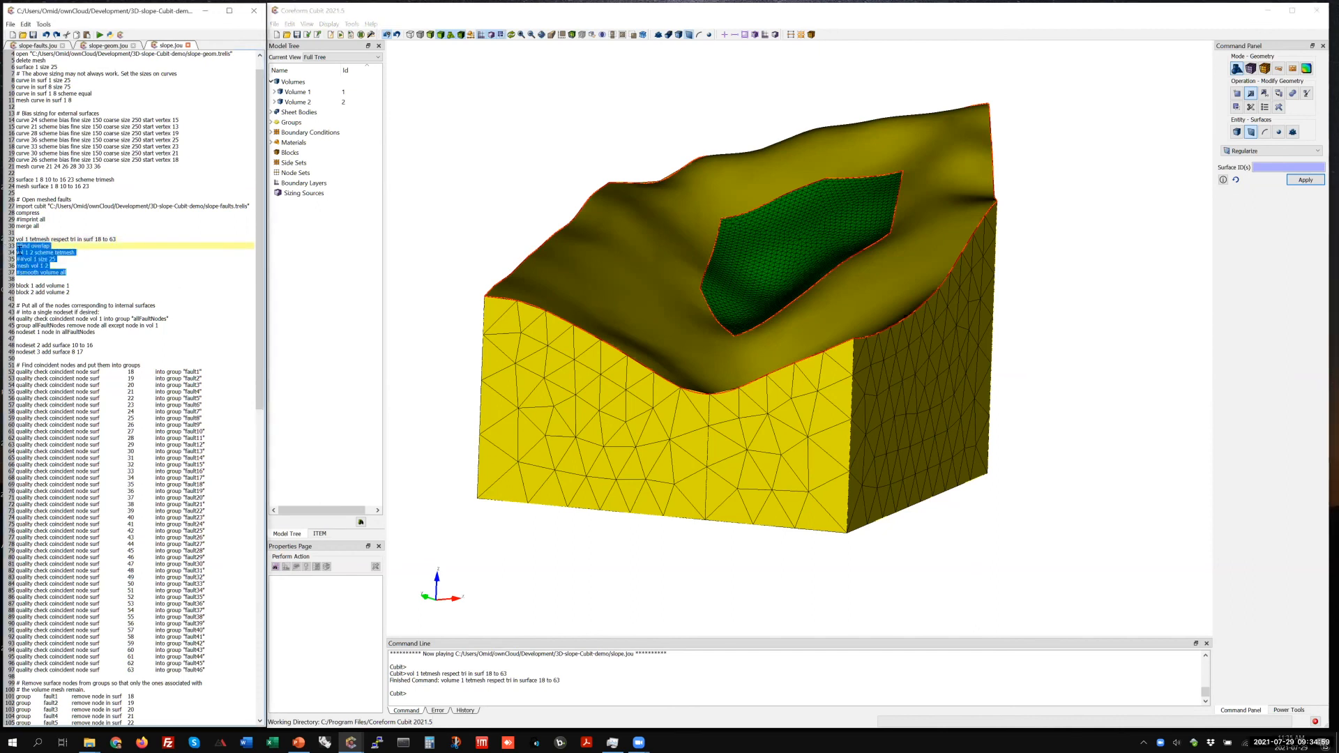
right_click(44, 256)
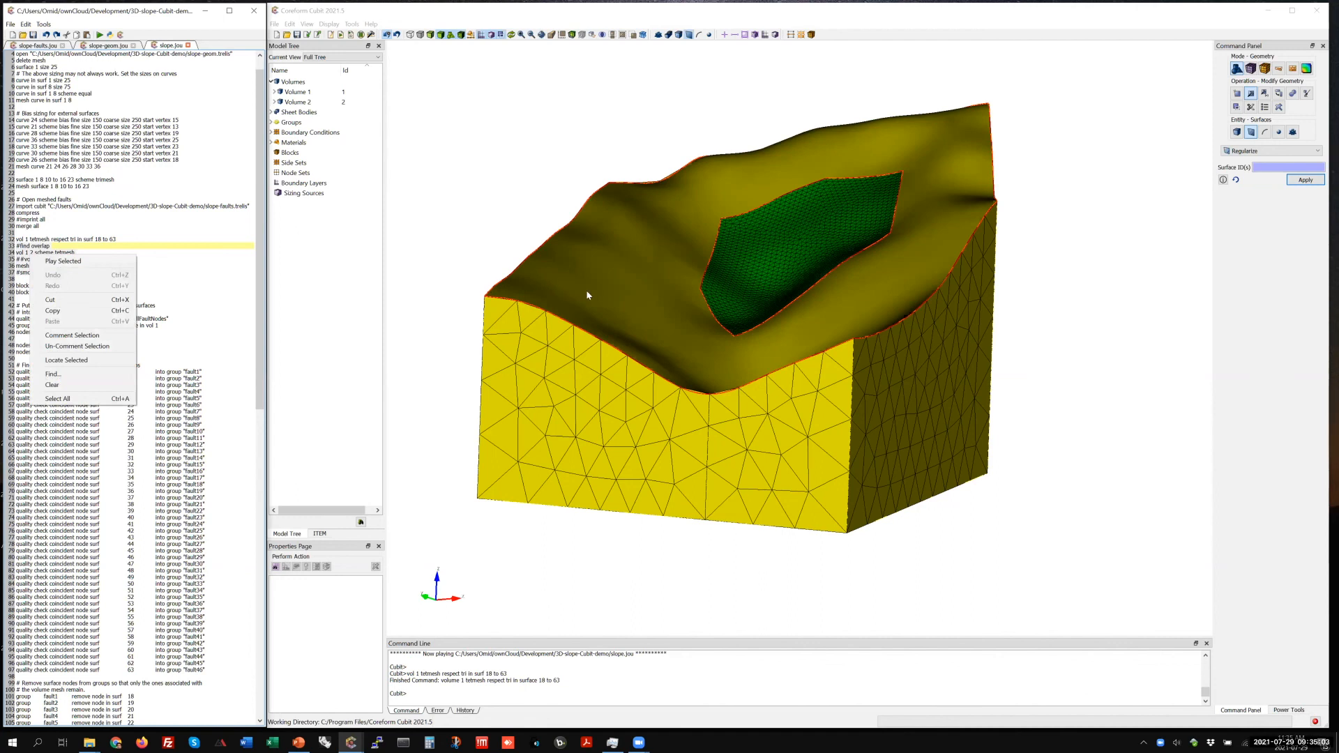
key("Down")
key("Return")
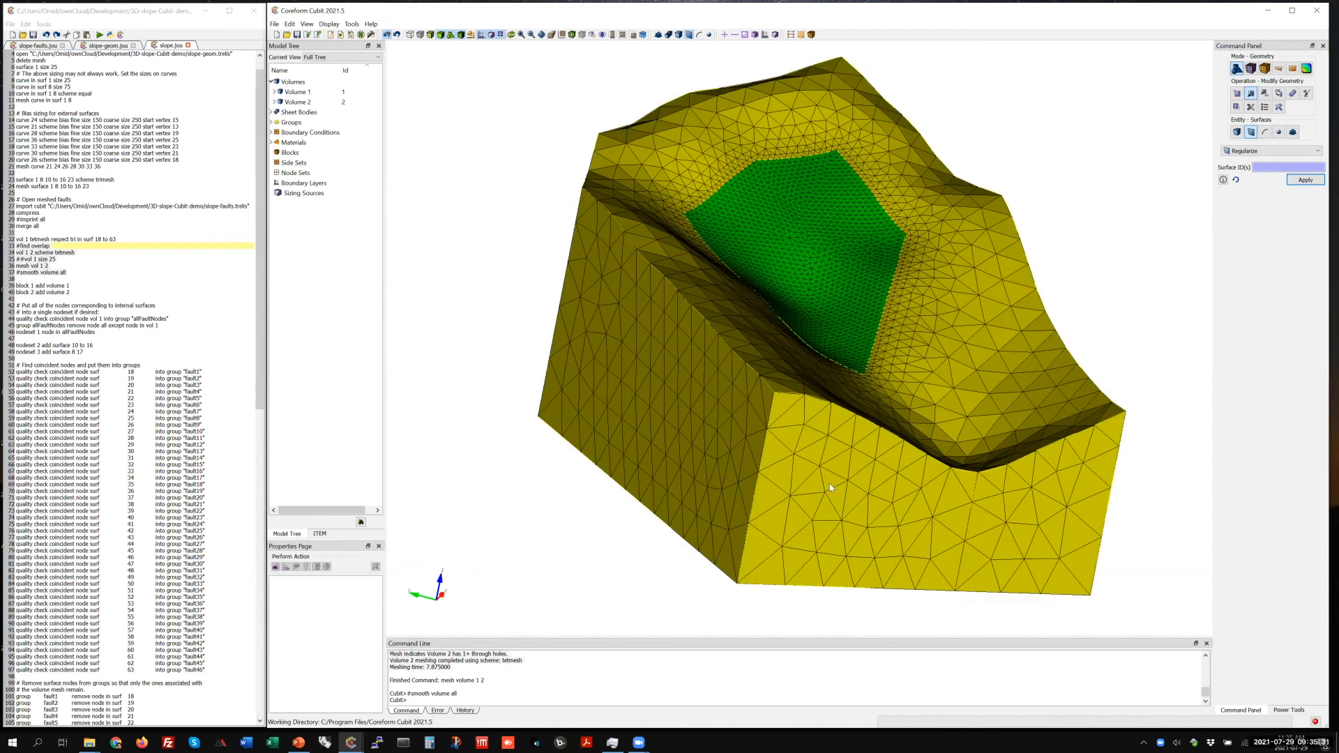
Step: Examine the finished volume mesh around the fine region, on the exterior top surface and on the underside
scroll(968, 355, "down", 1)
scroll(768, 217, "down", 1)
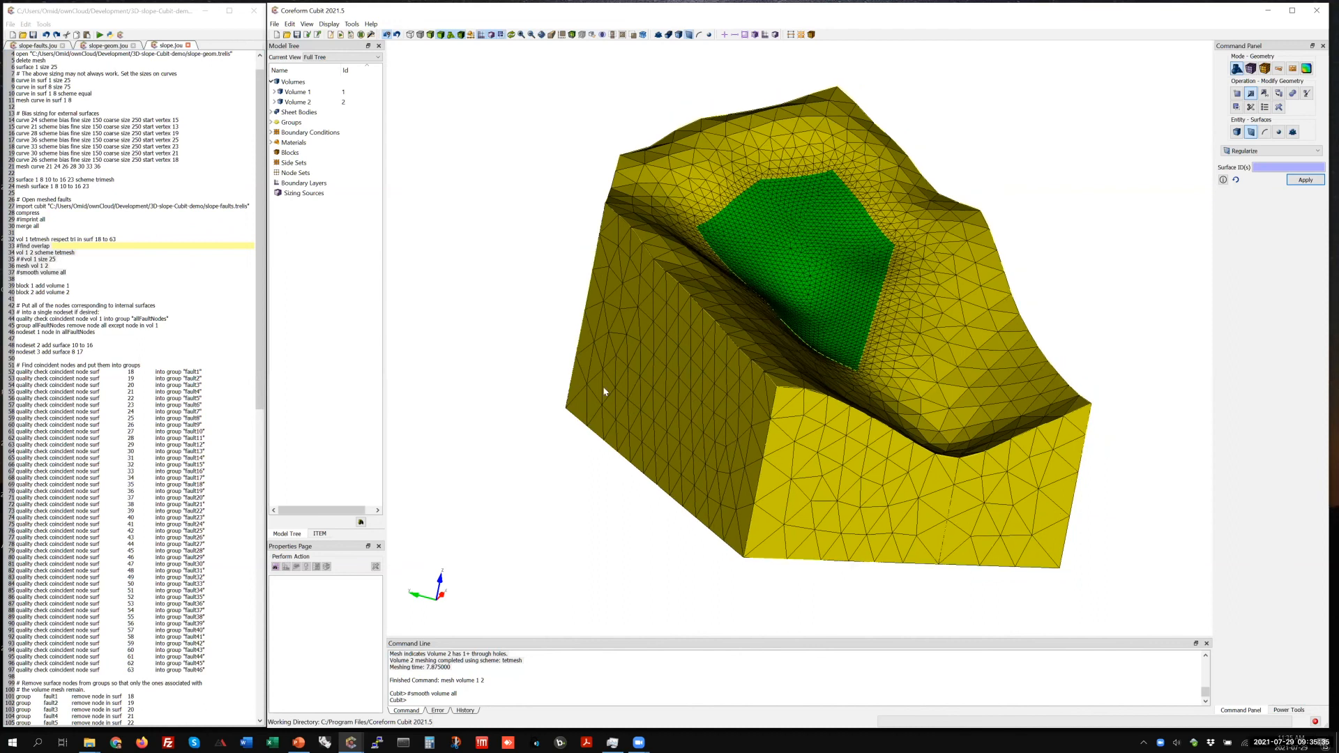
middle_click_drag(768, 410, 796, 406)
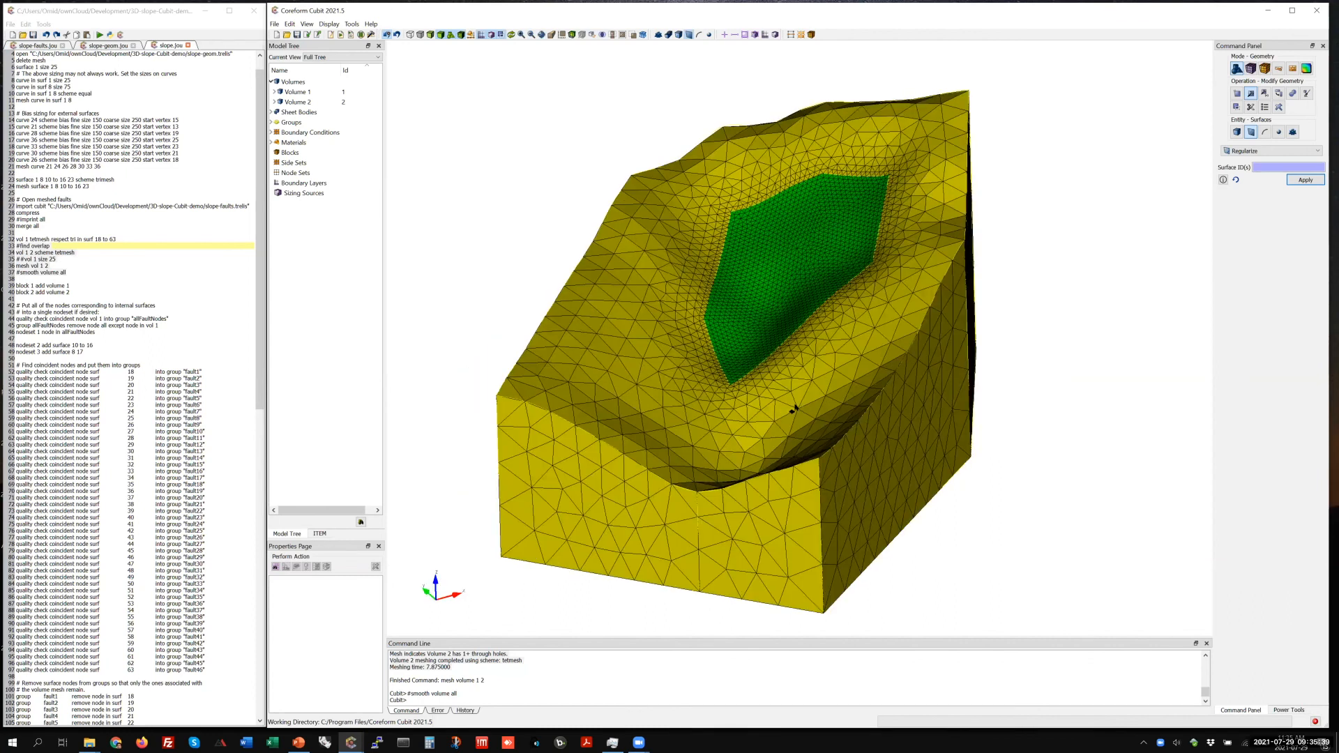
scroll(796, 404, "up", 3)
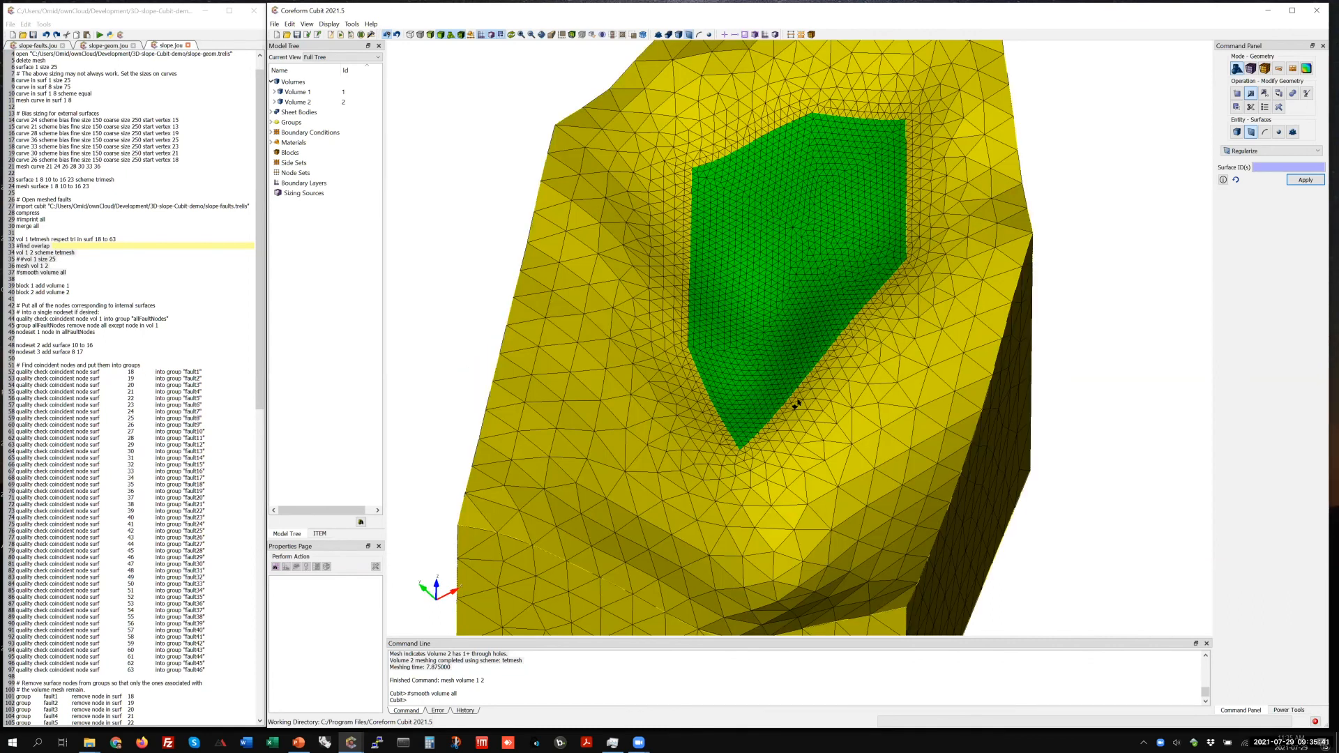
scroll(986, 511, "up", 1)
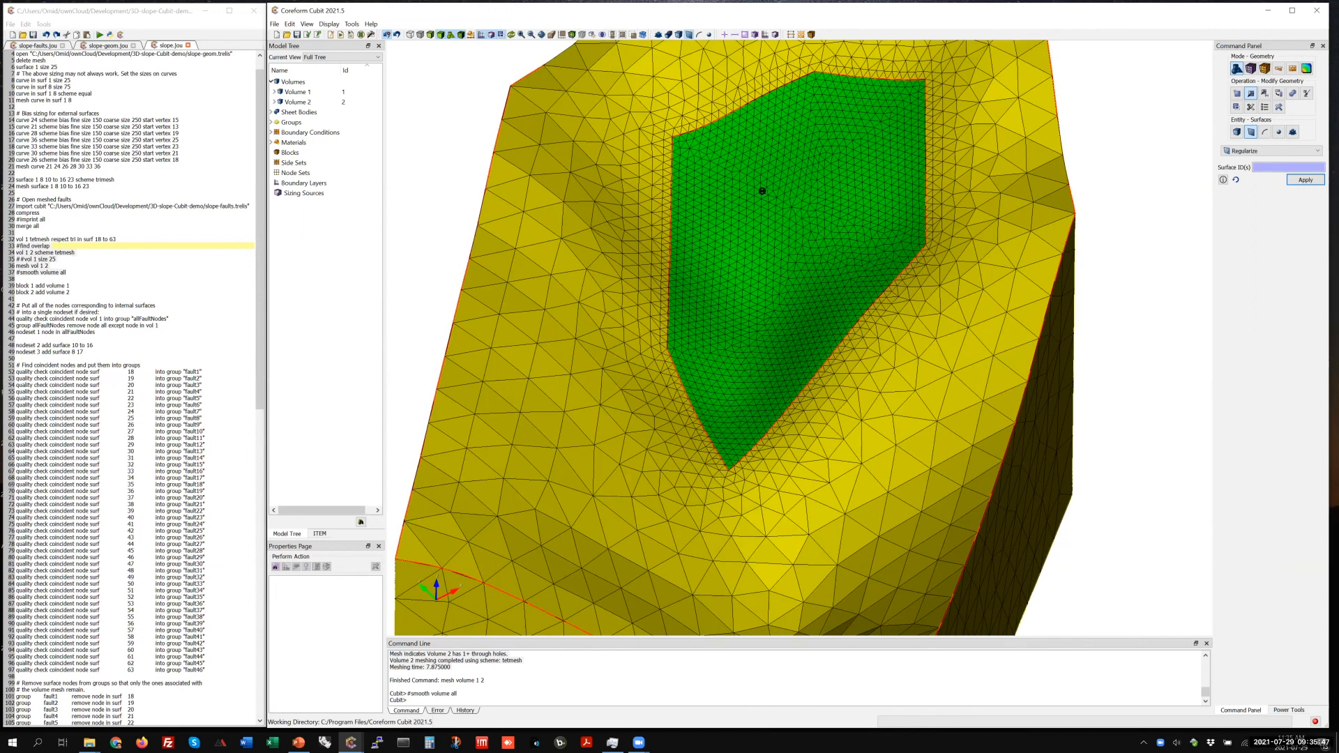
scroll(675, 391, "down", 1)
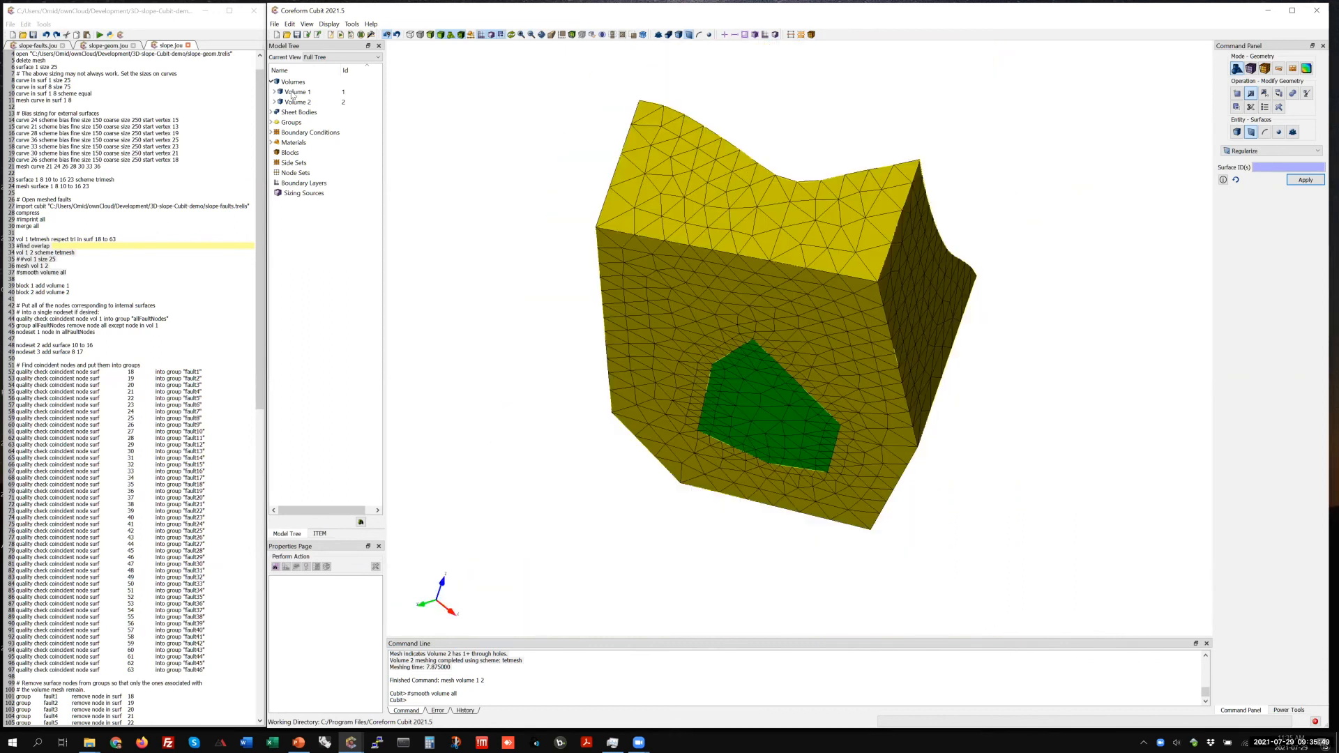
Step: Check Volume 1's meshing properties, including its element count, and select the exterior top surface
left_click(298, 91)
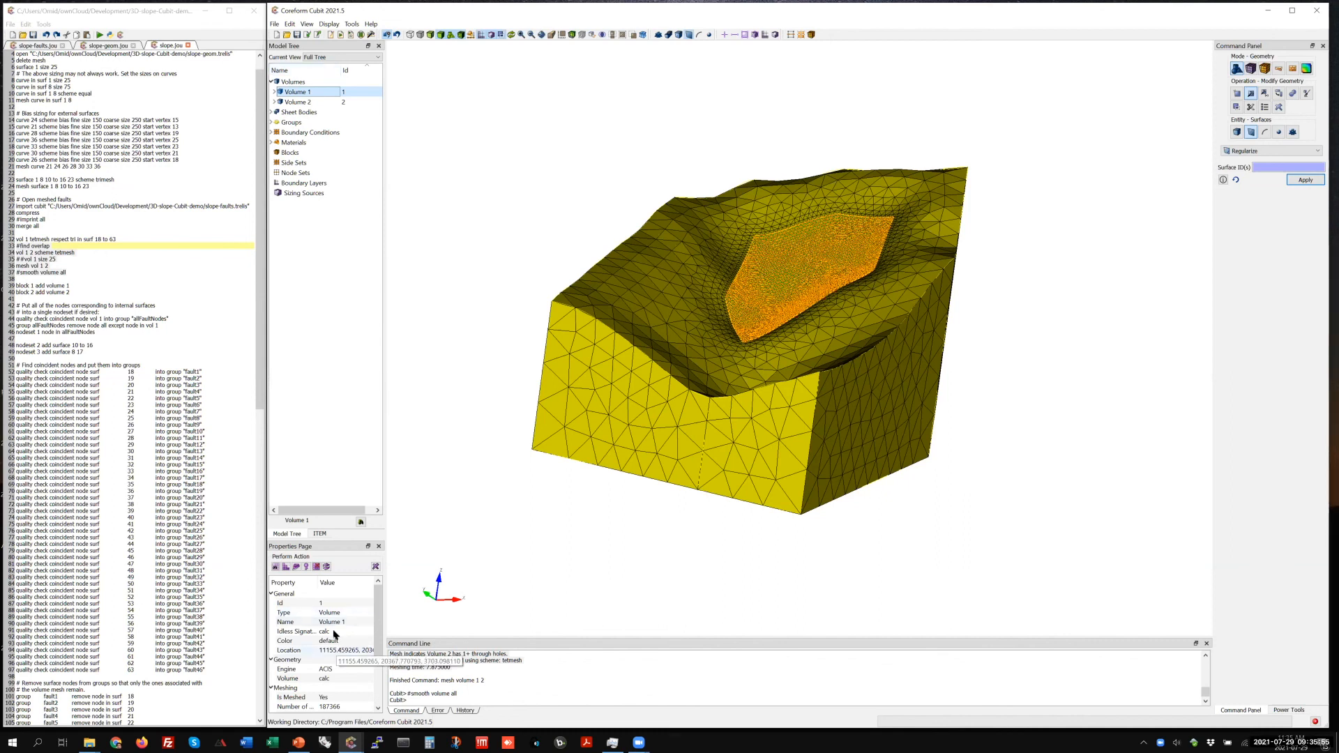
scroll(340, 672, "down", 1)
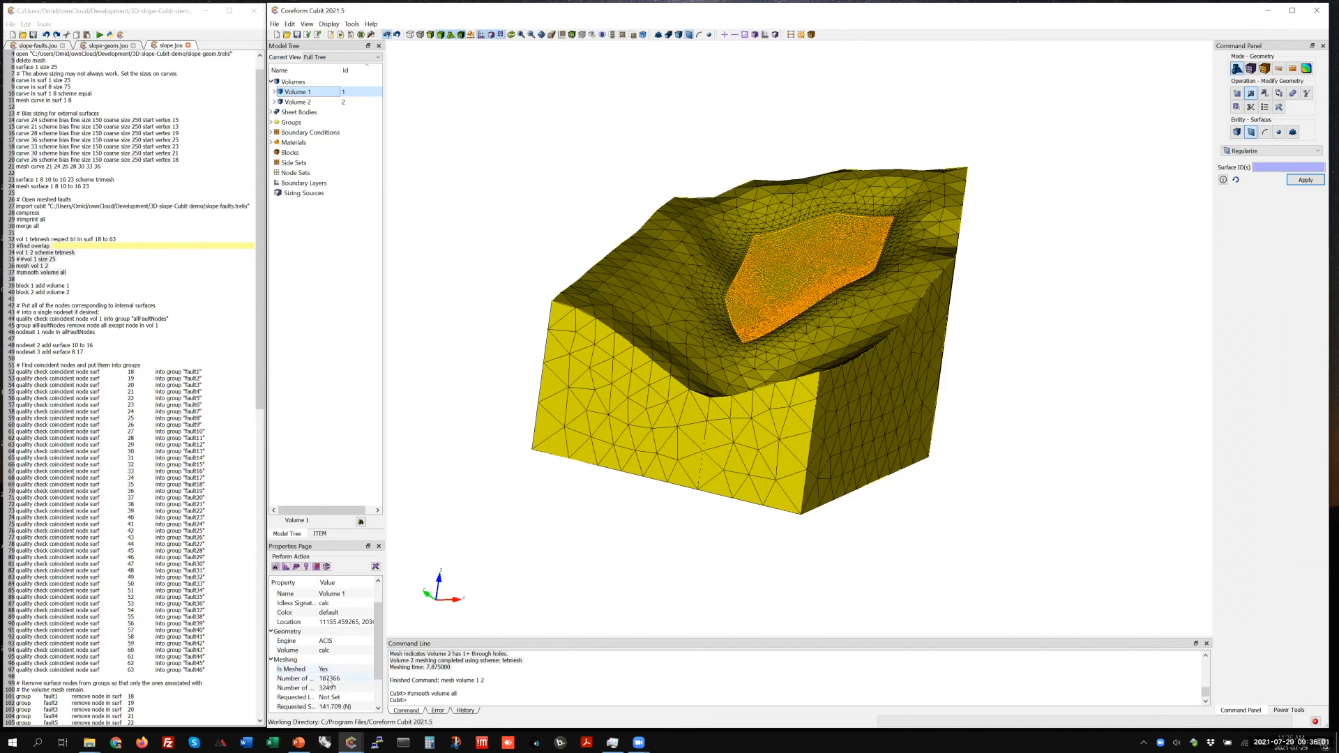
left_click(682, 337)
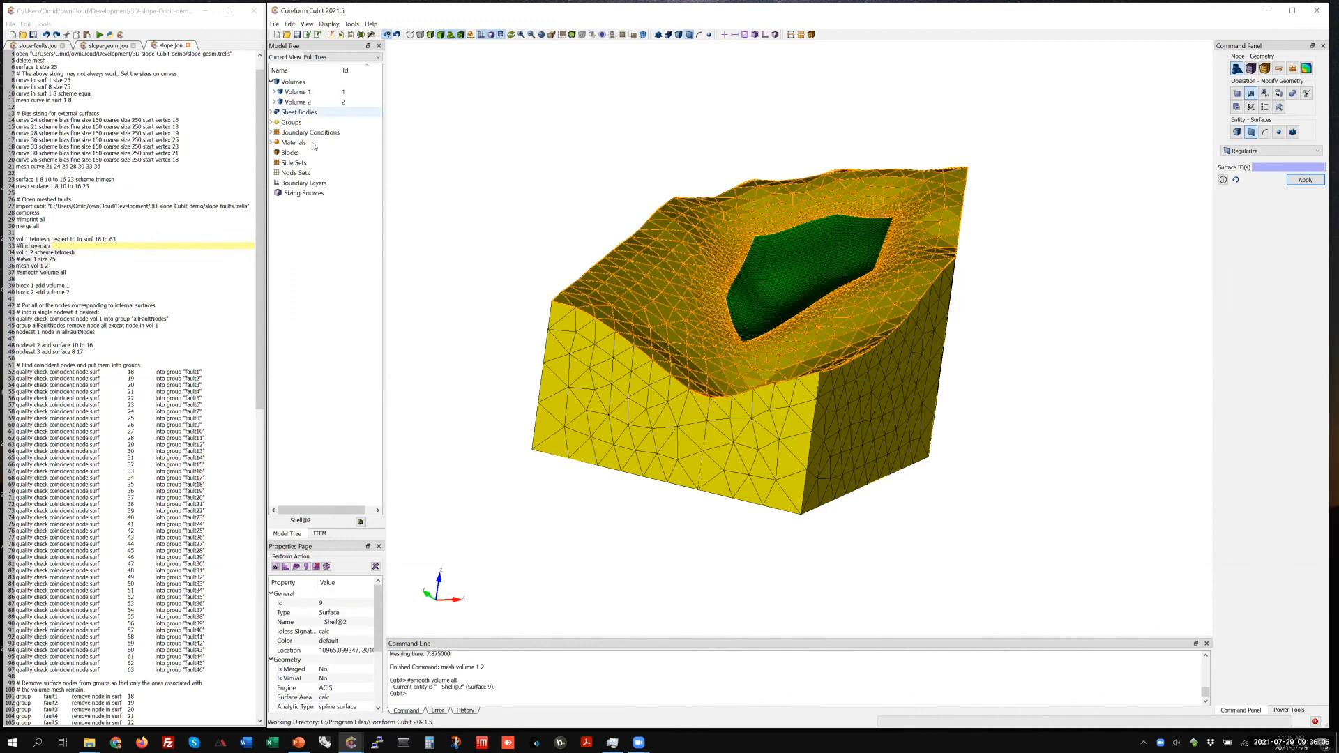
Step: Play the rest of the journal, from "block 1 add volume 1" to the line creating nodeset 49, to build the blocks, fault groups and nodesets
left_click(298, 101)
scroll(331, 652, "down", 3)
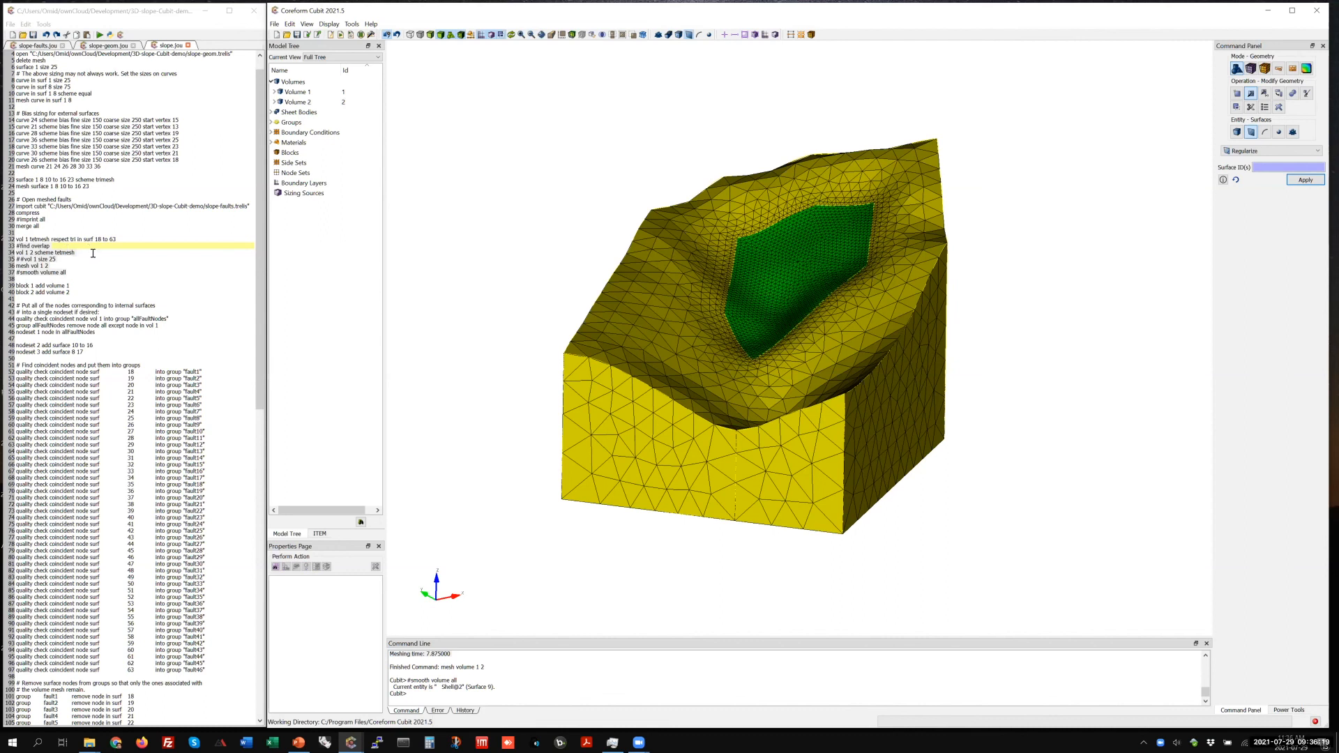
scroll(89, 248, "down", 2)
left_click_drag(17, 240, 94, 253)
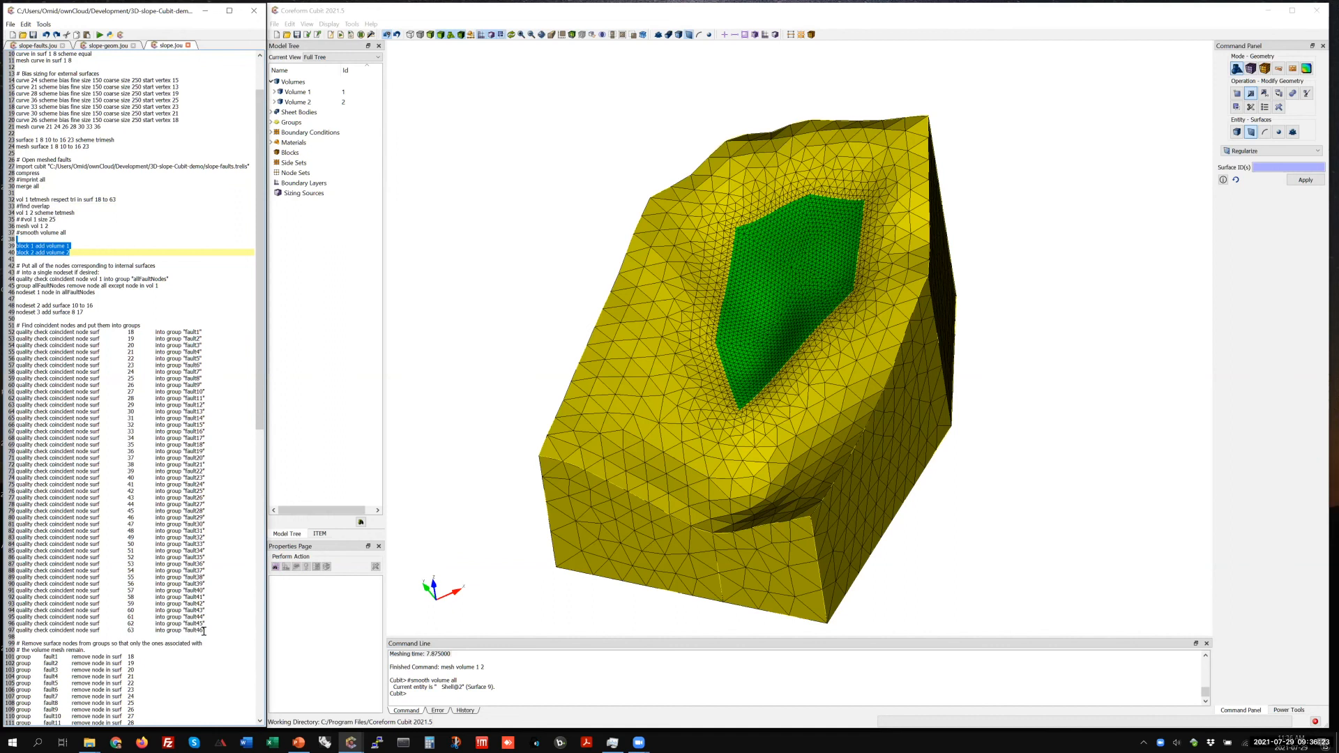
key("ctrl+a")
right_click(58, 535)
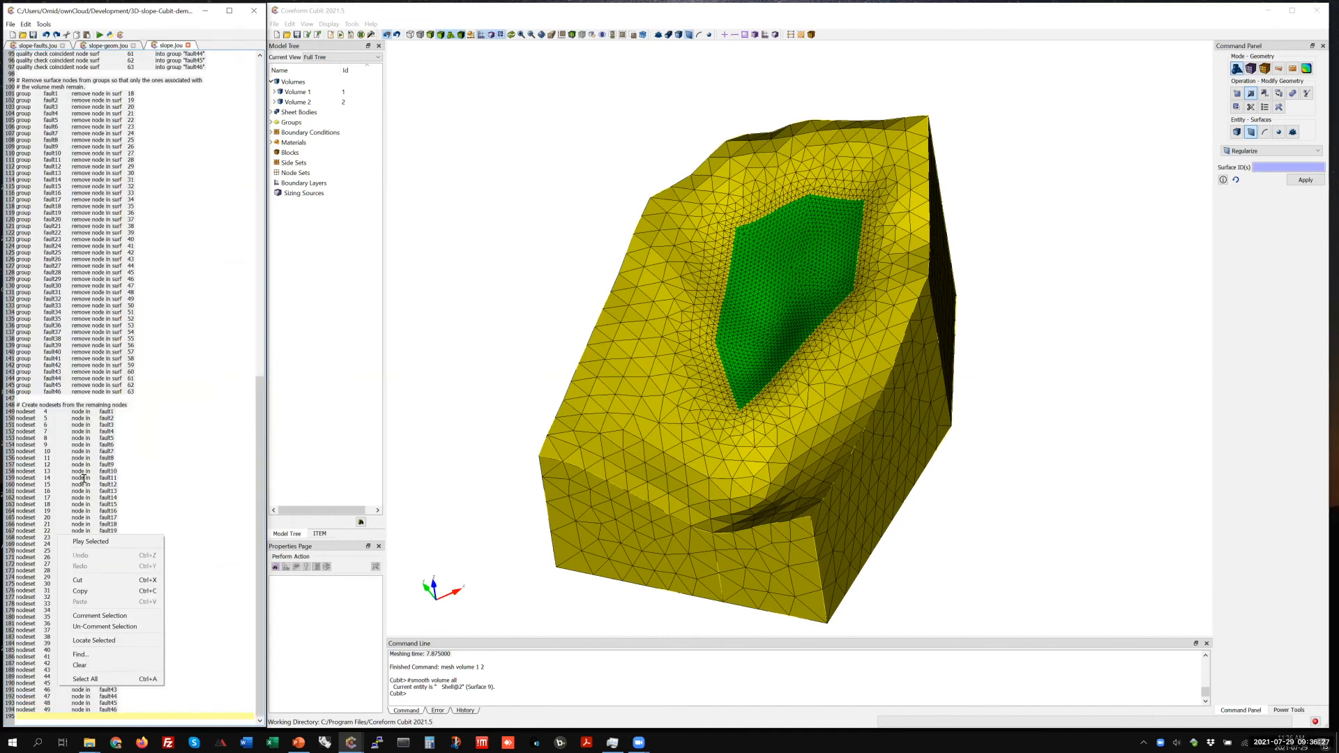
left_click(91, 541)
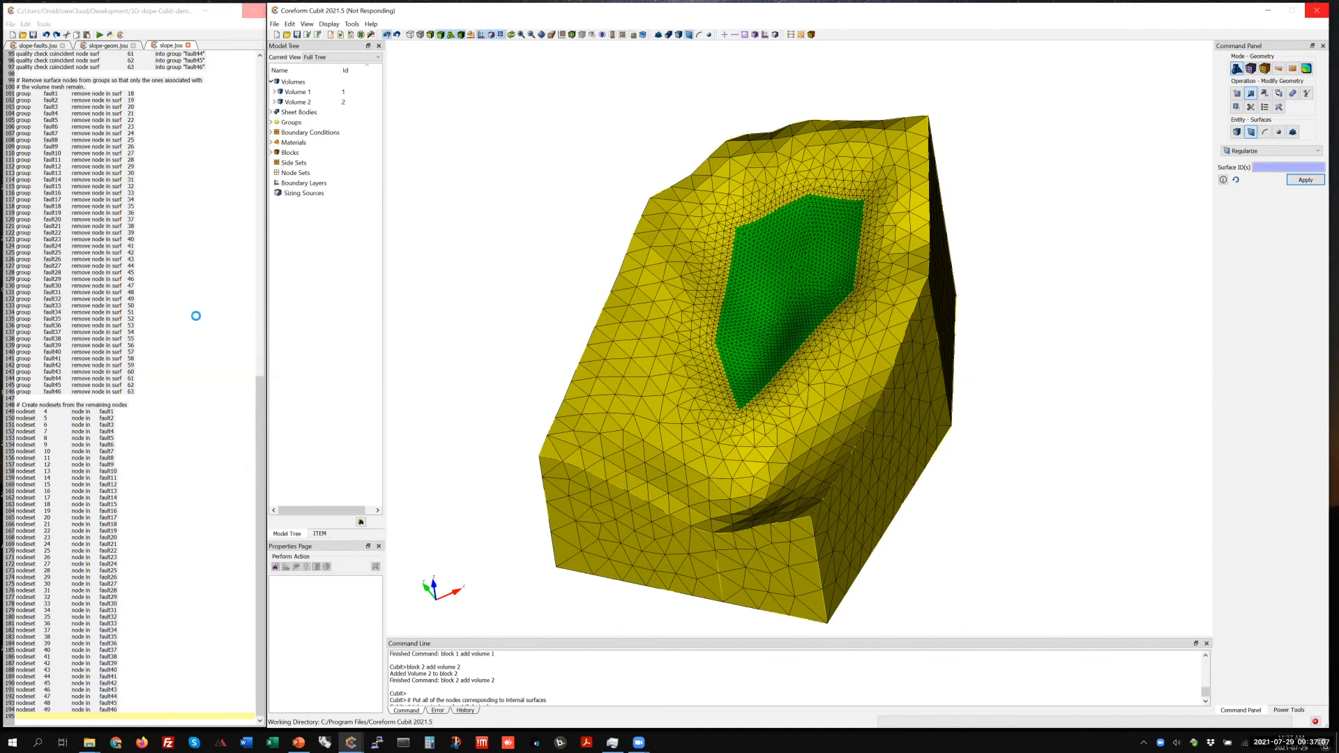
Step: Review Block 1, the list of node sets and NodeSet 1 in the model tree, alongside the journal lines that define them
left_click(161, 298)
key("ctrl+a")
scroll(158, 295, "up", 5)
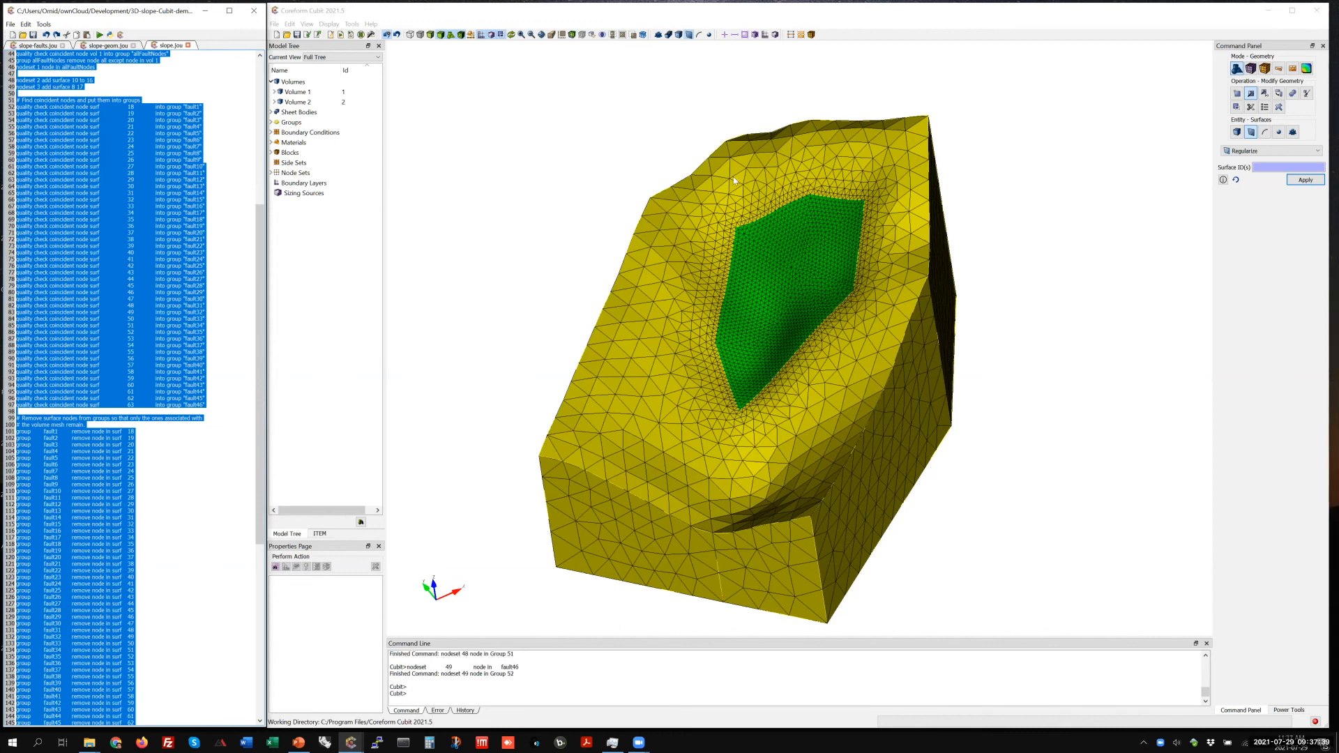
left_click(272, 154)
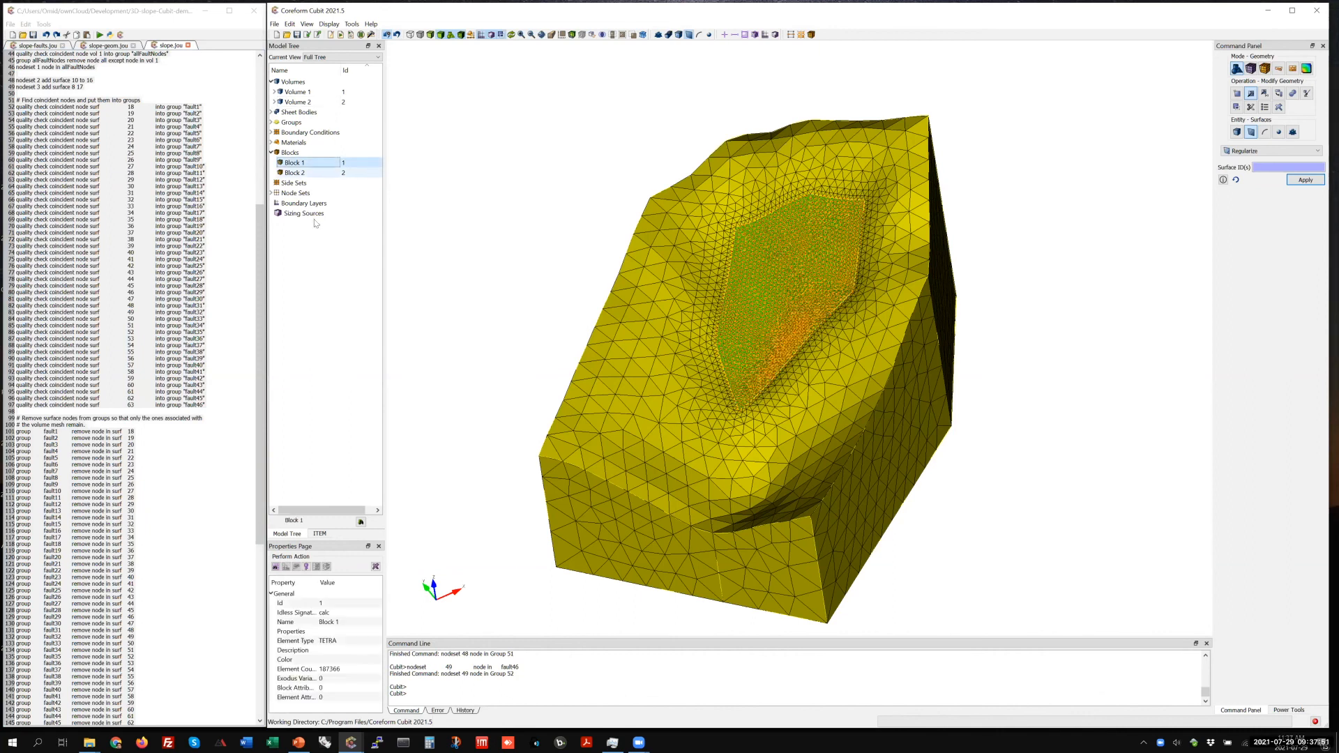
left_click(271, 194)
scroll(346, 387, "down", 7)
scroll(346, 387, "up", 7)
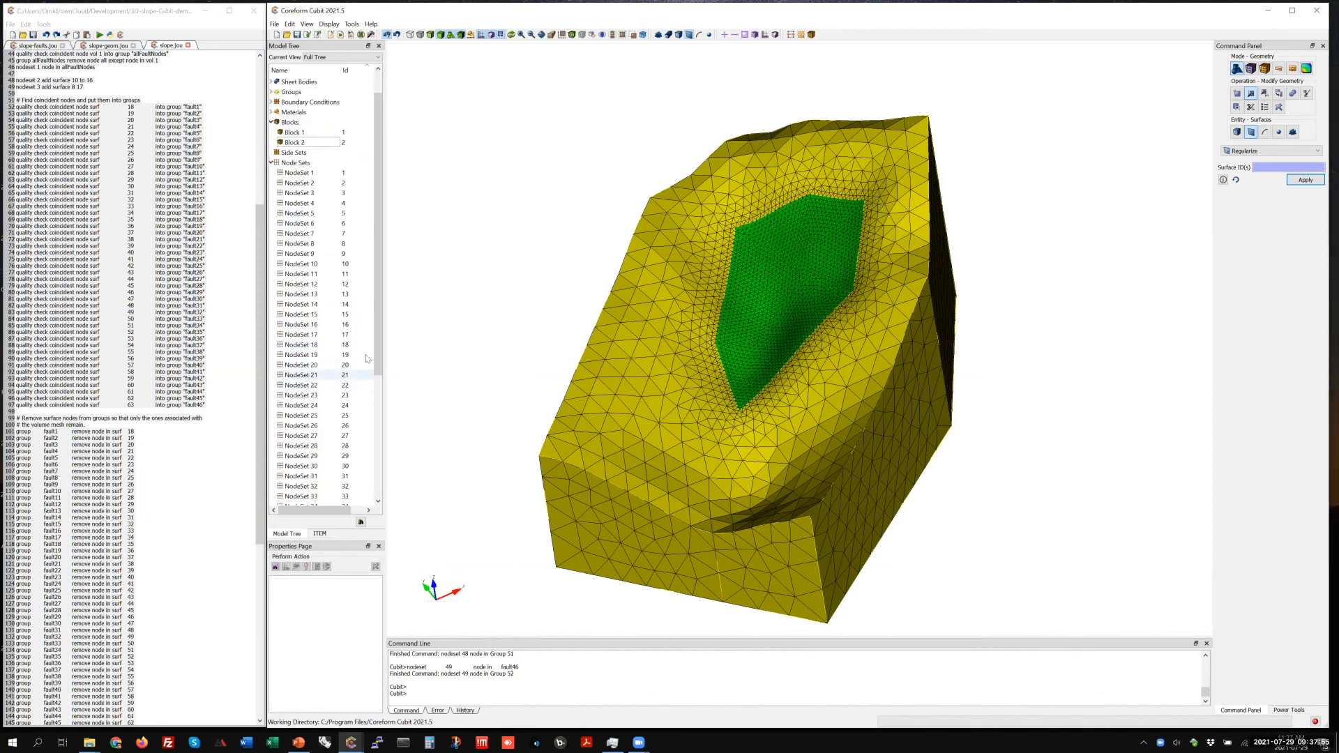
left_click(307, 173)
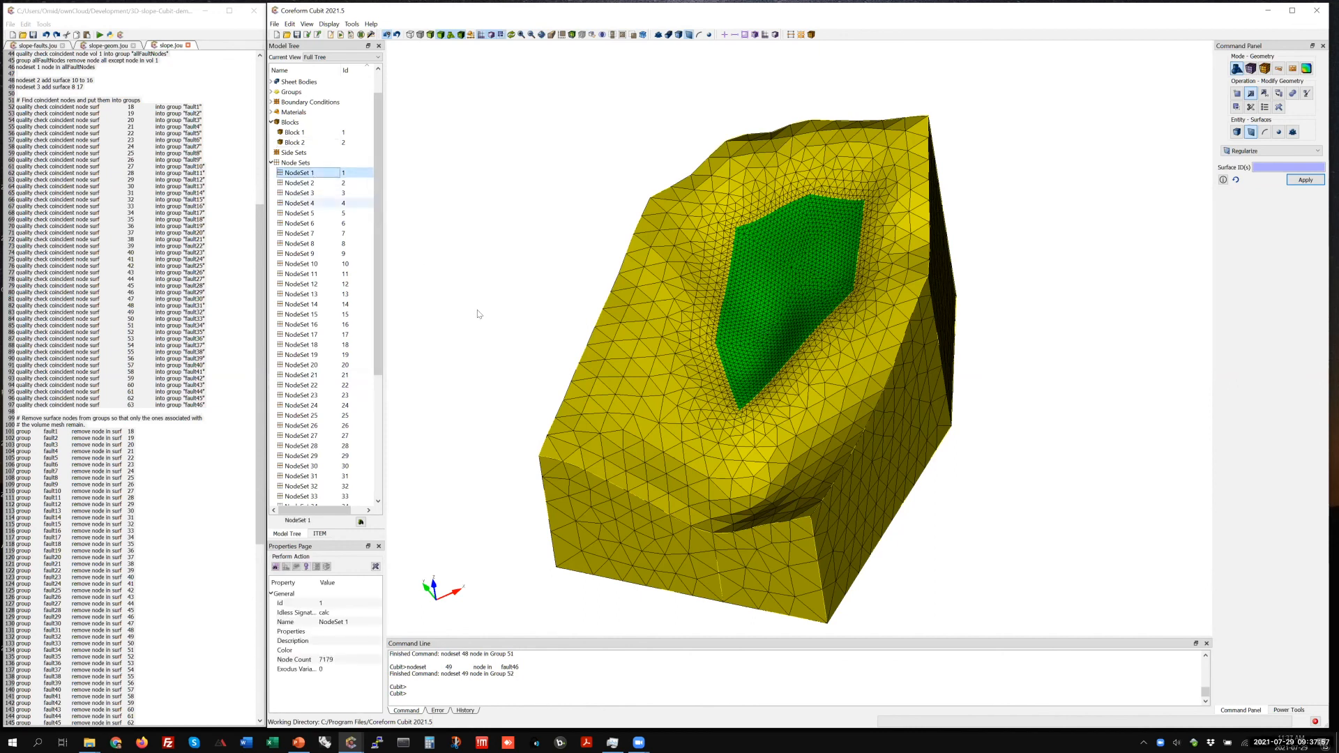
scroll(197, 272, "up", 2)
scroll(197, 272, "up", 8)
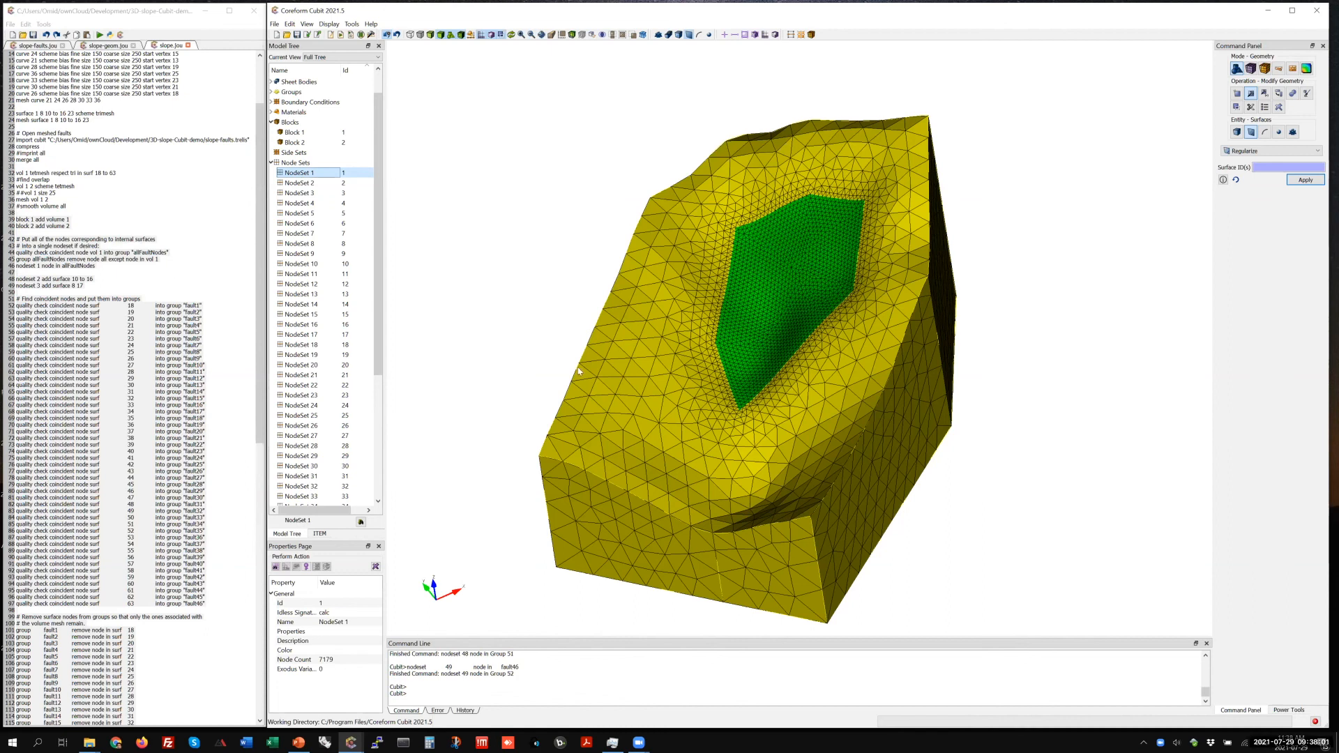
Step: Hide Volumes 1 and 2 and inspect NodeSet 1's nodes on the internal fault surfaces
left_click(504, 295)
left_click_drag(859, 456, 852, 441)
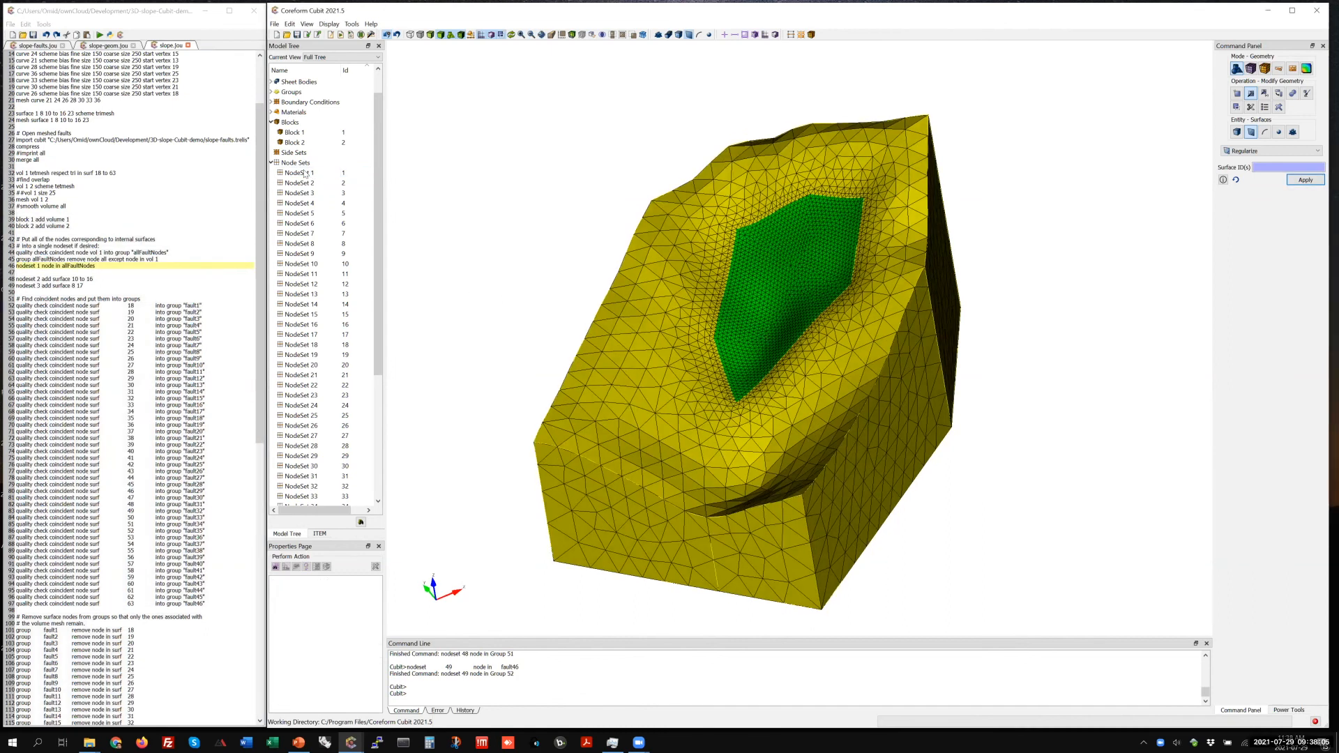
right_click(304, 173)
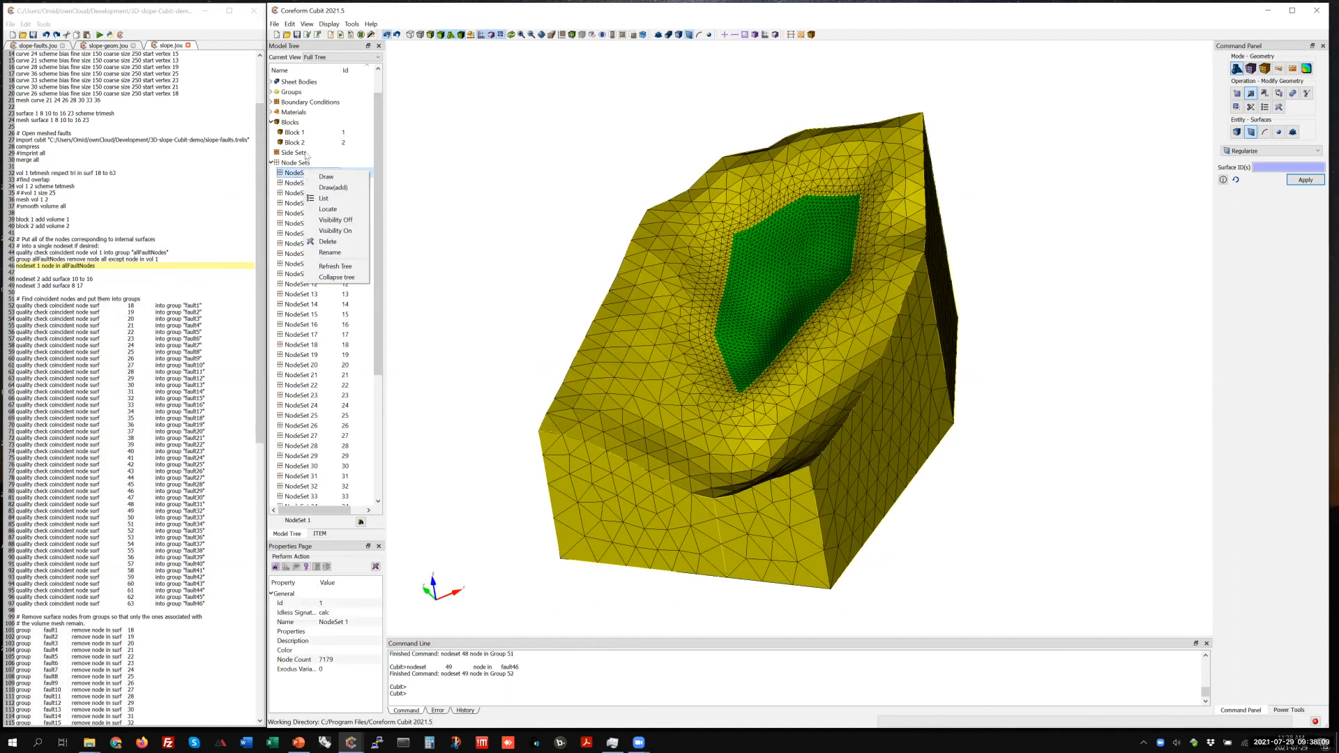
left_click_drag(380, 157, 334, 114)
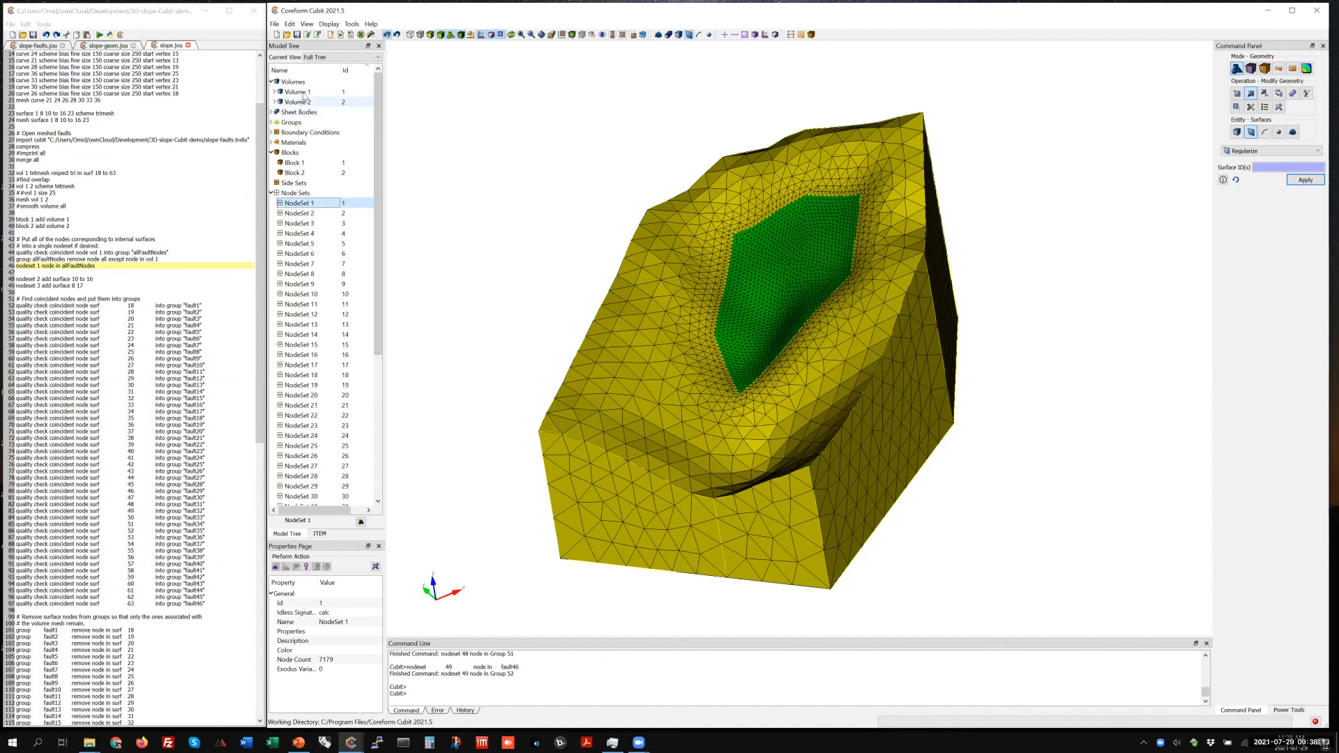
left_click(304, 103)
left_click(296, 92, "ctrl")
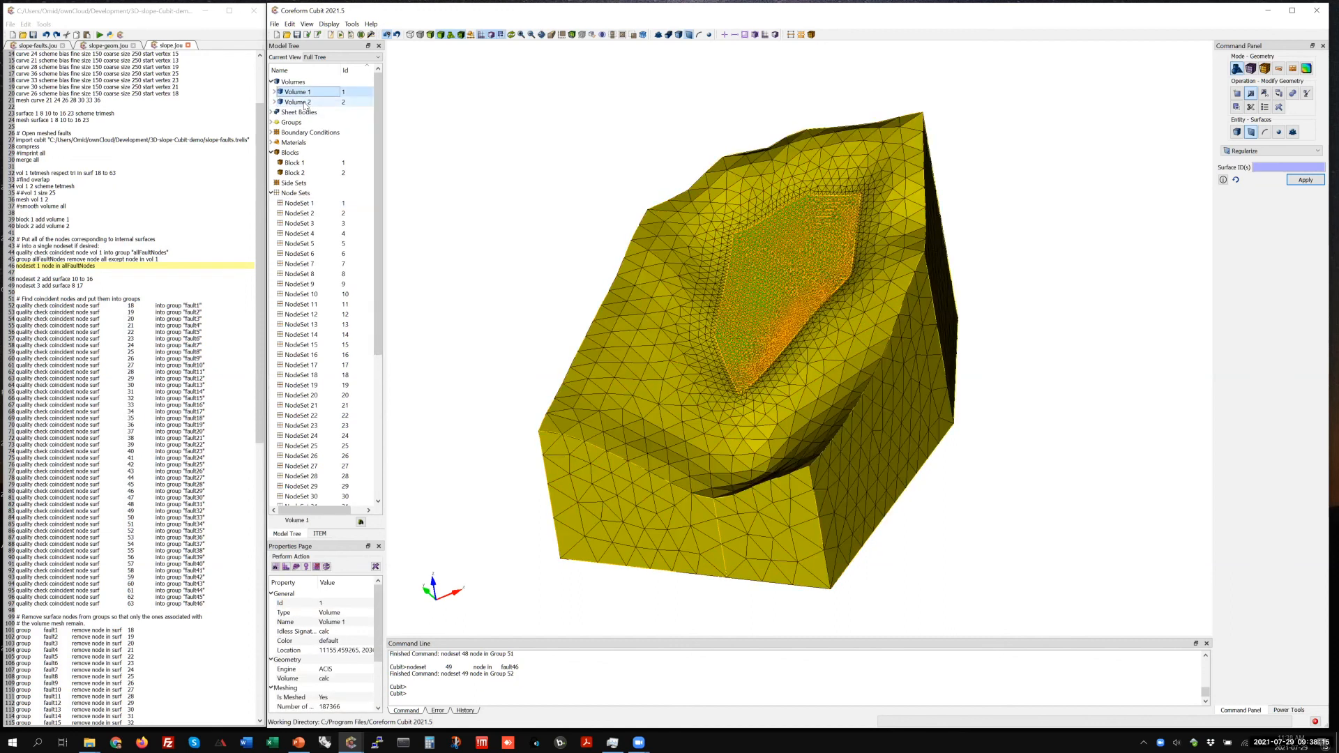
right_click(305, 103)
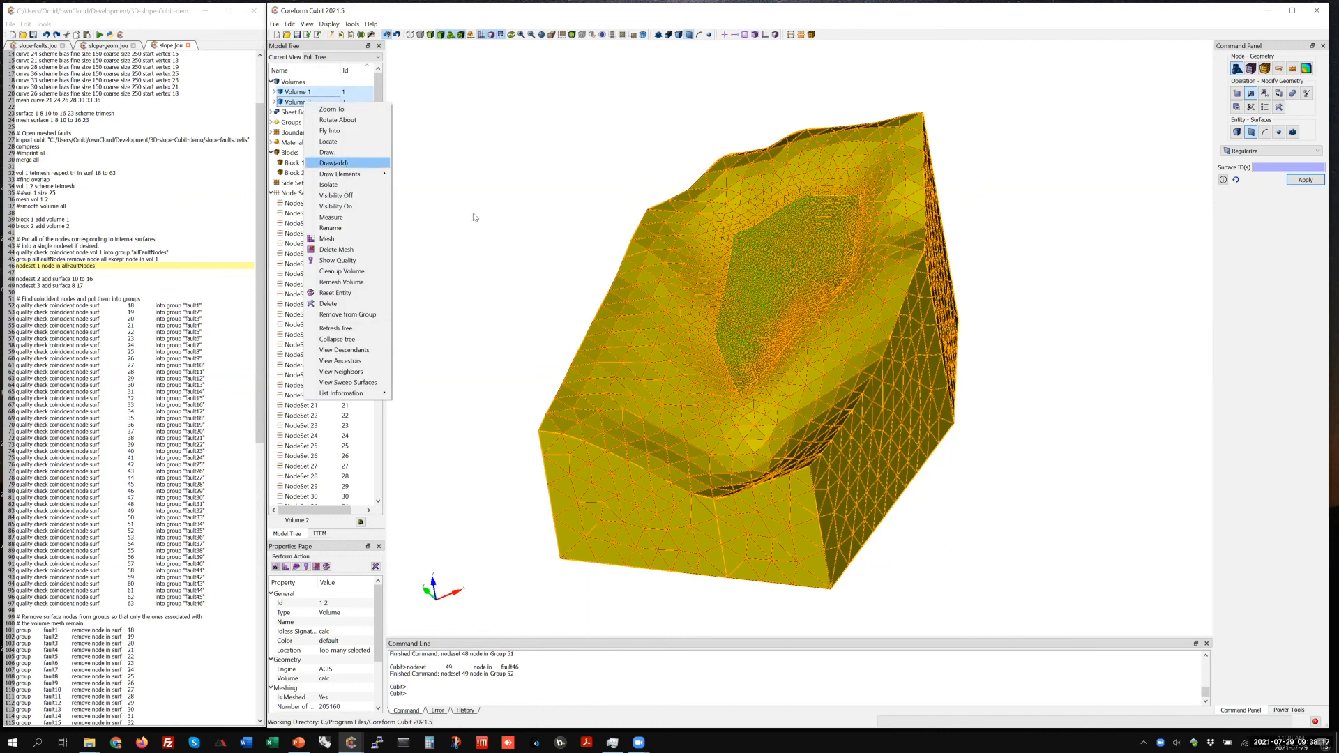
left_click(300, 205)
middle_click_drag(735, 436, 795, 380)
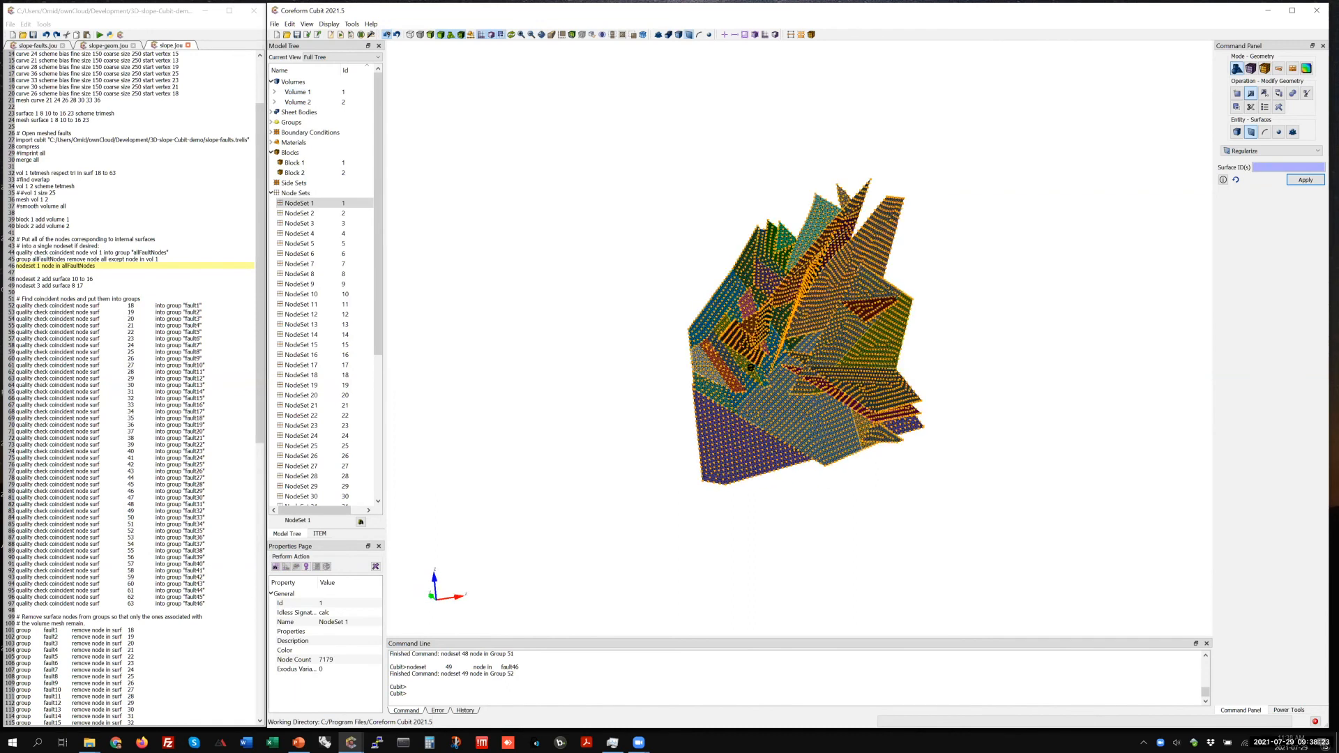
scroll(637, 298, "up", 2)
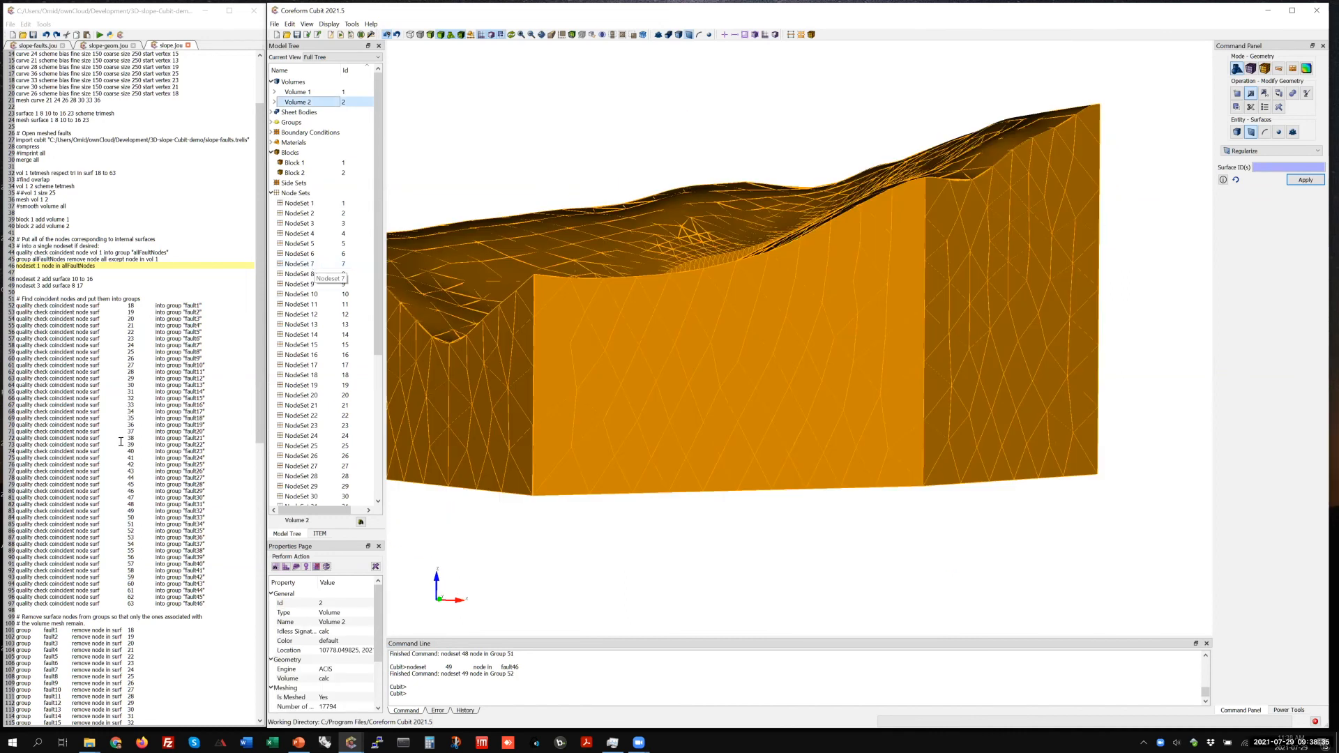
Step: Review the journal's fault group and nodeset lines and check individual fault node sets, including NodeSets 4, 5, 18 and 25
scroll(124, 445, "down", 7)
scroll(124, 444, "down", 15)
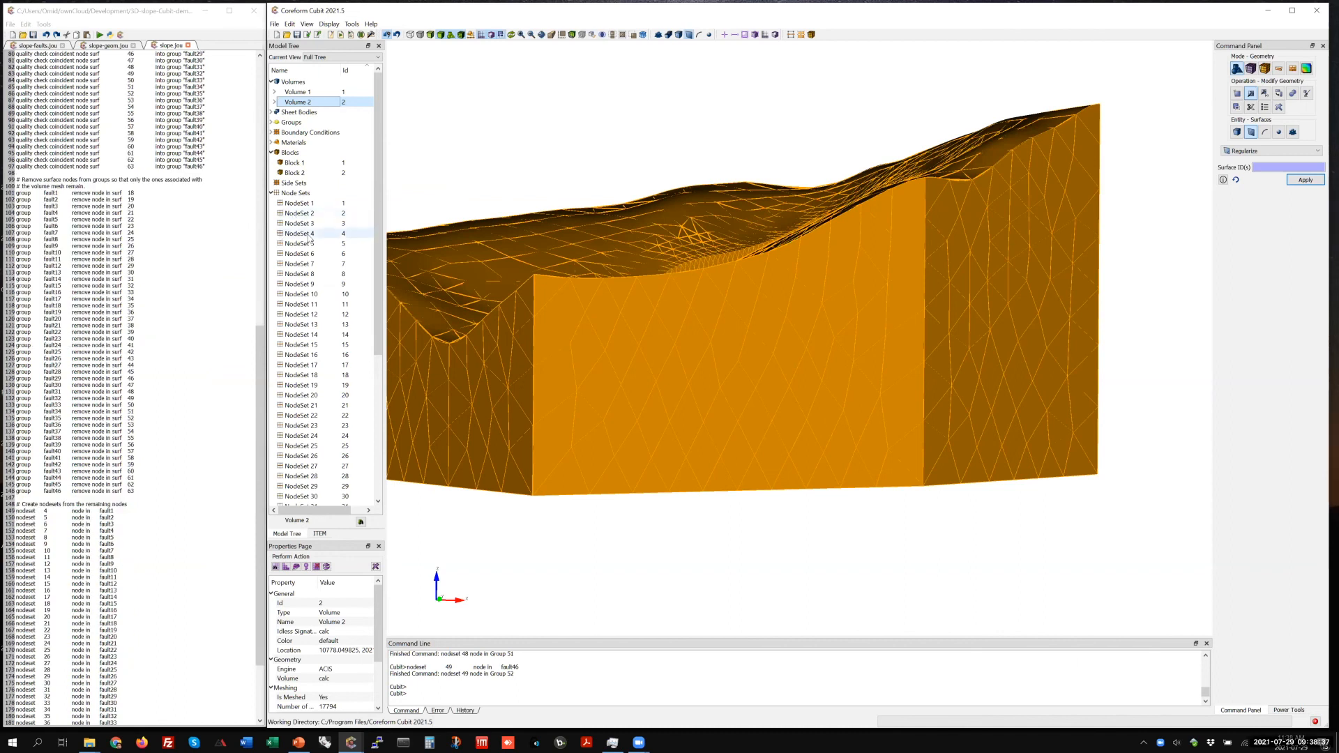
left_click_drag(613, 356, 774, 325)
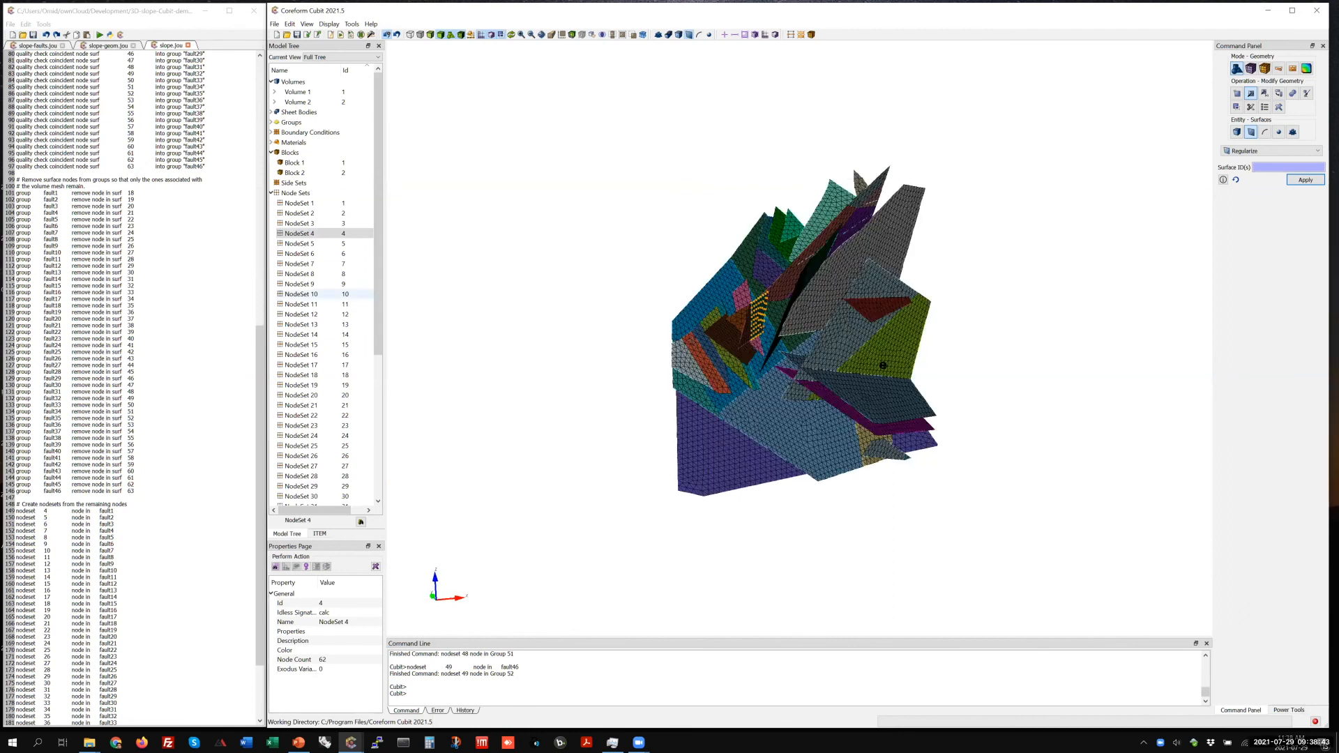
left_click(299, 244)
key("Down")
key("Down")
key("Down")
key("Down")
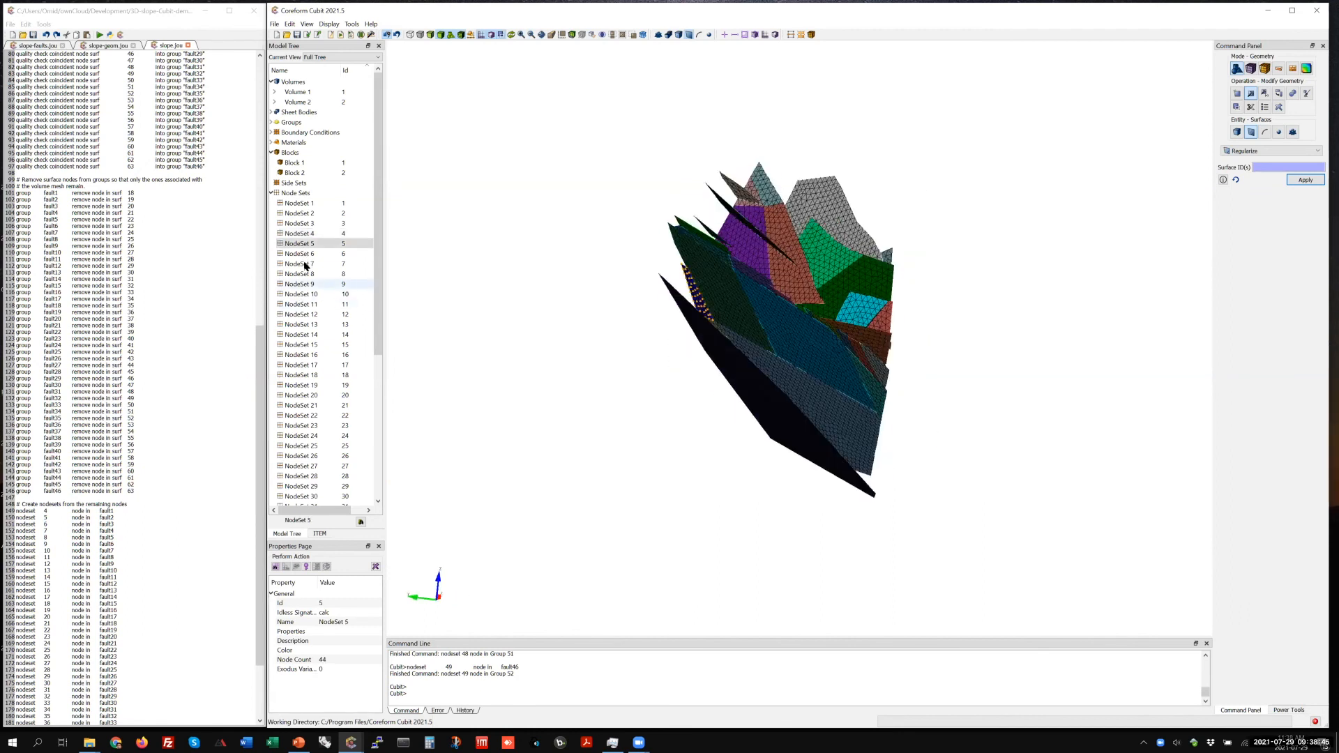
left_click(313, 314)
left_click(312, 335)
left_click(312, 355)
left_click(313, 375)
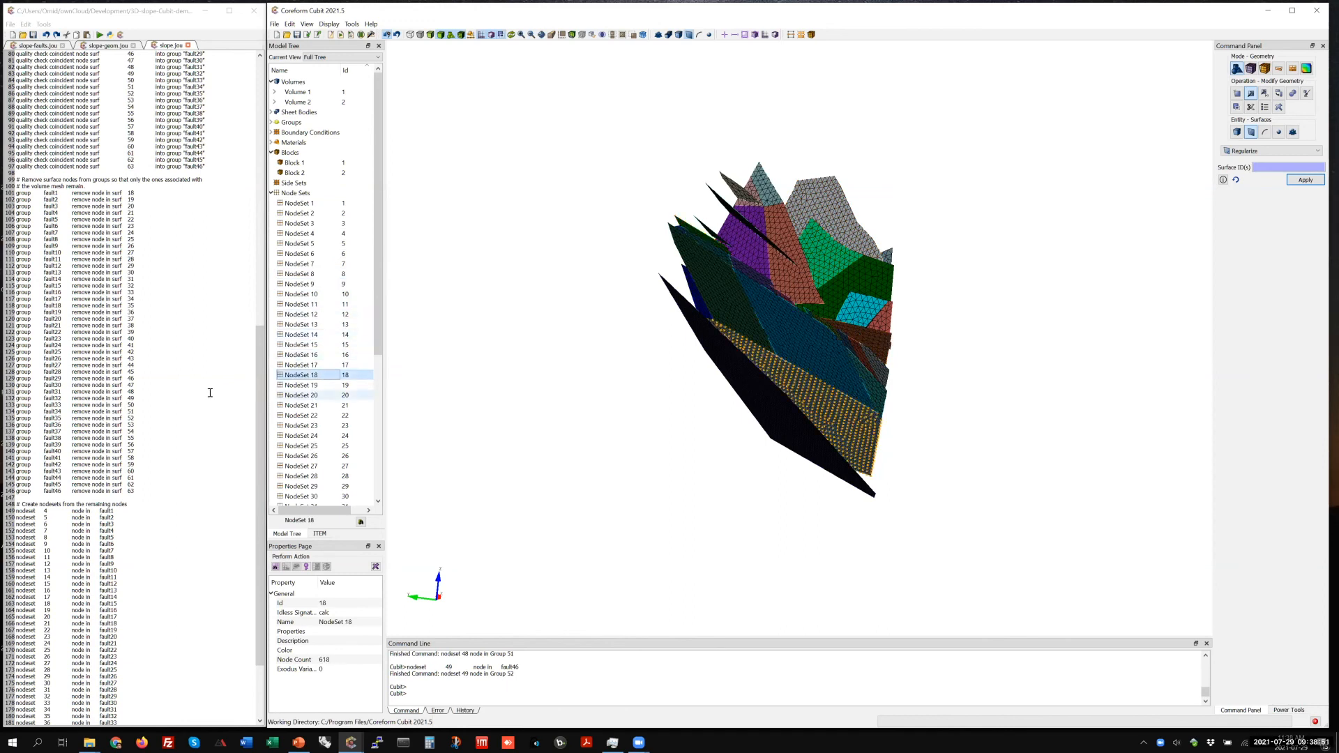
left_click(307, 445)
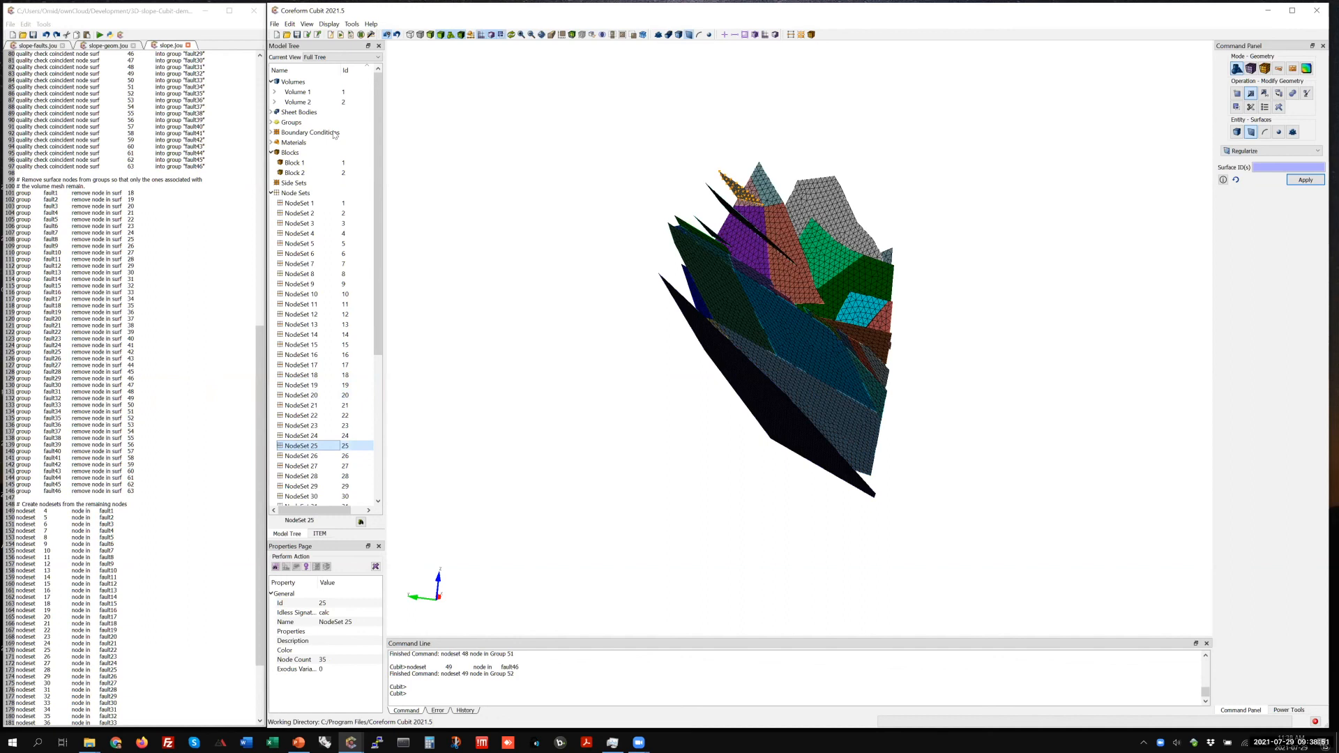
Step: Make Volumes 1 and 2 visible again
left_click(306, 99)
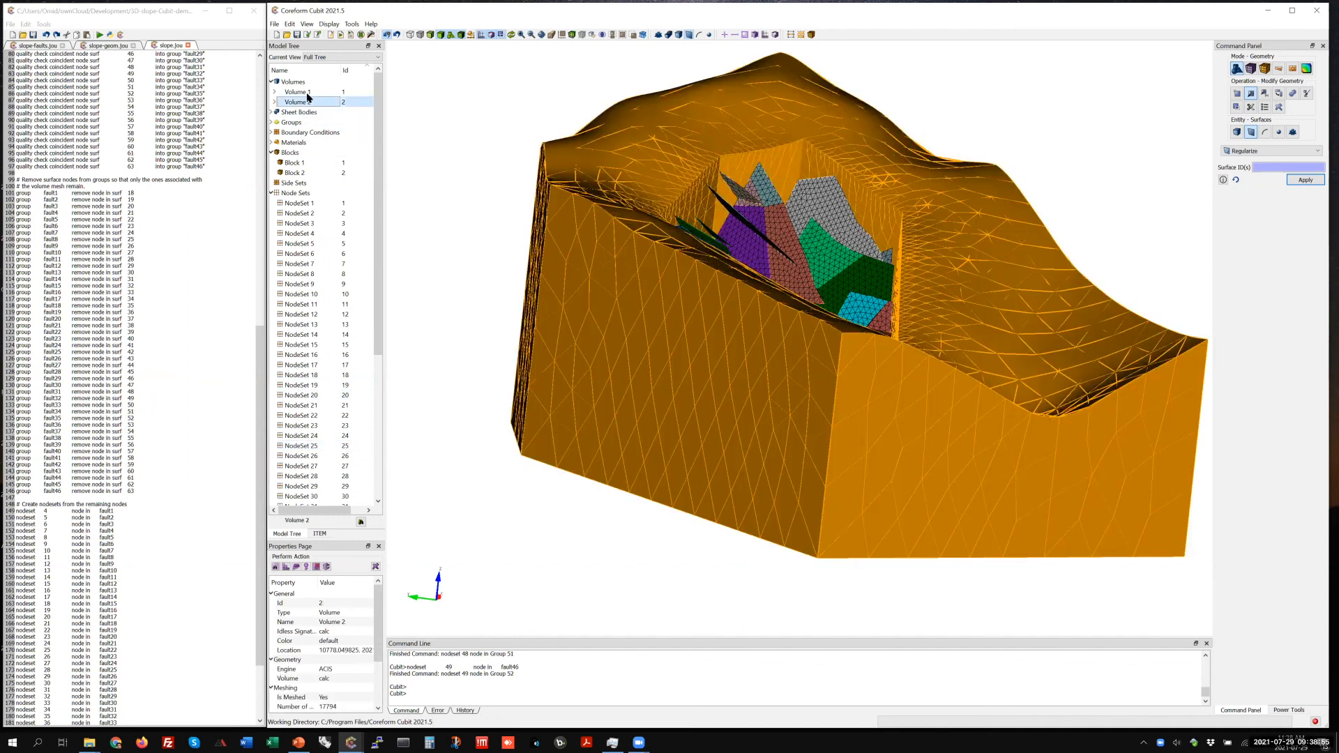
left_click(306, 94, "ctrl")
right_click(309, 95)
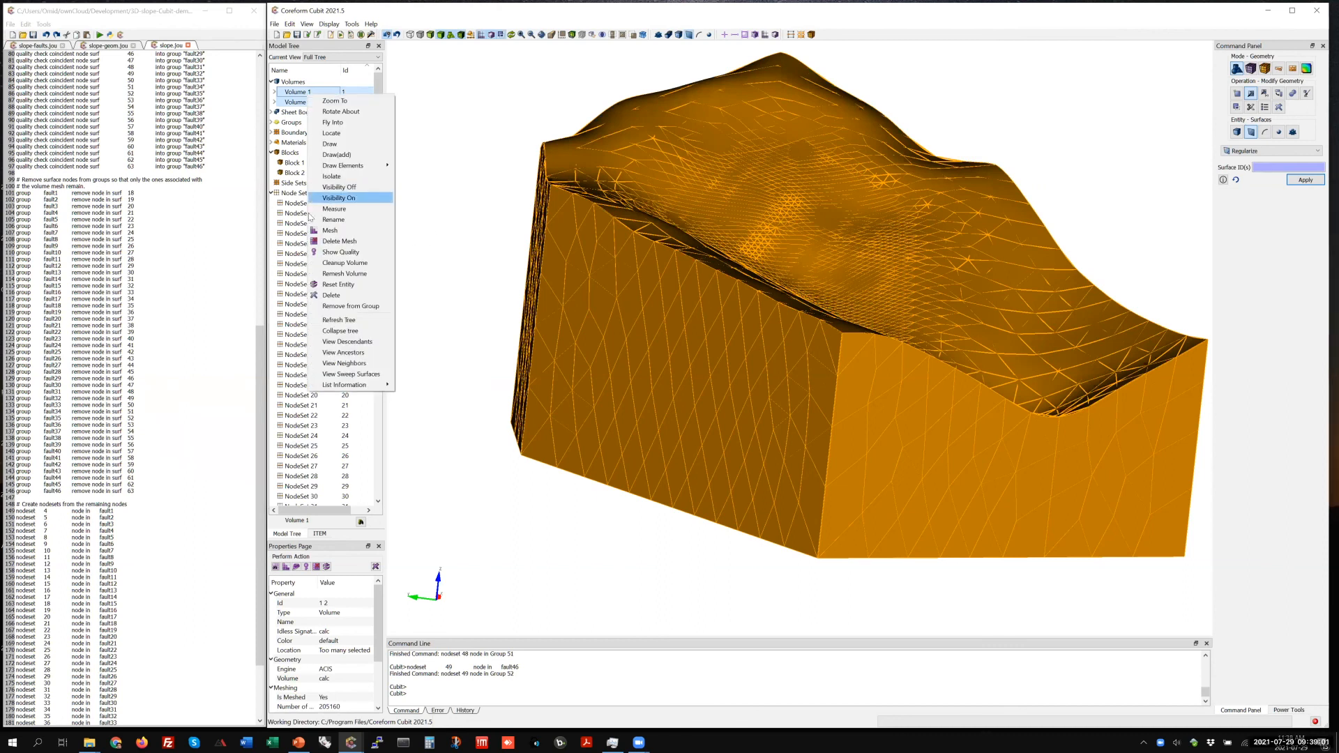
left_click(339, 198)
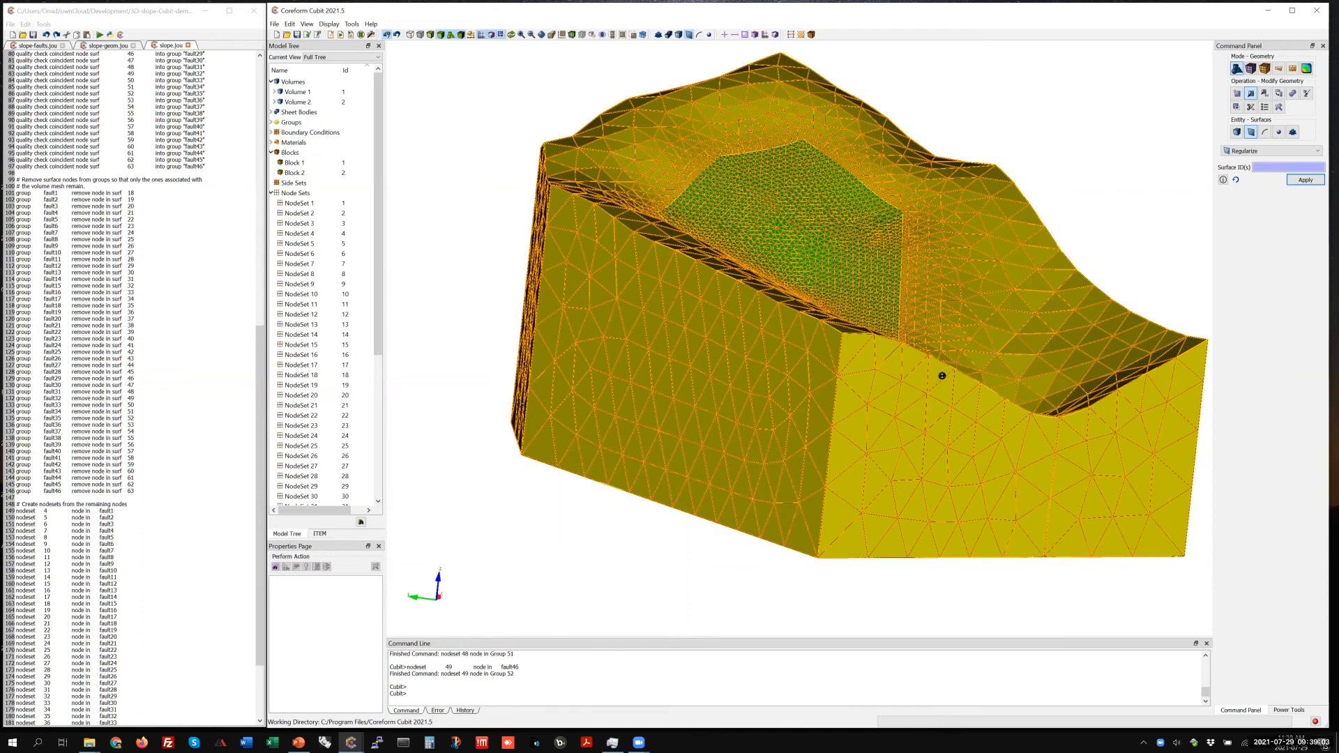
Step: Inspect NodeSet 2's nodes around the exterior side surfaces and compare them with the journal line "nodeset 2 add surface 10 to 16"
left_click(300, 214)
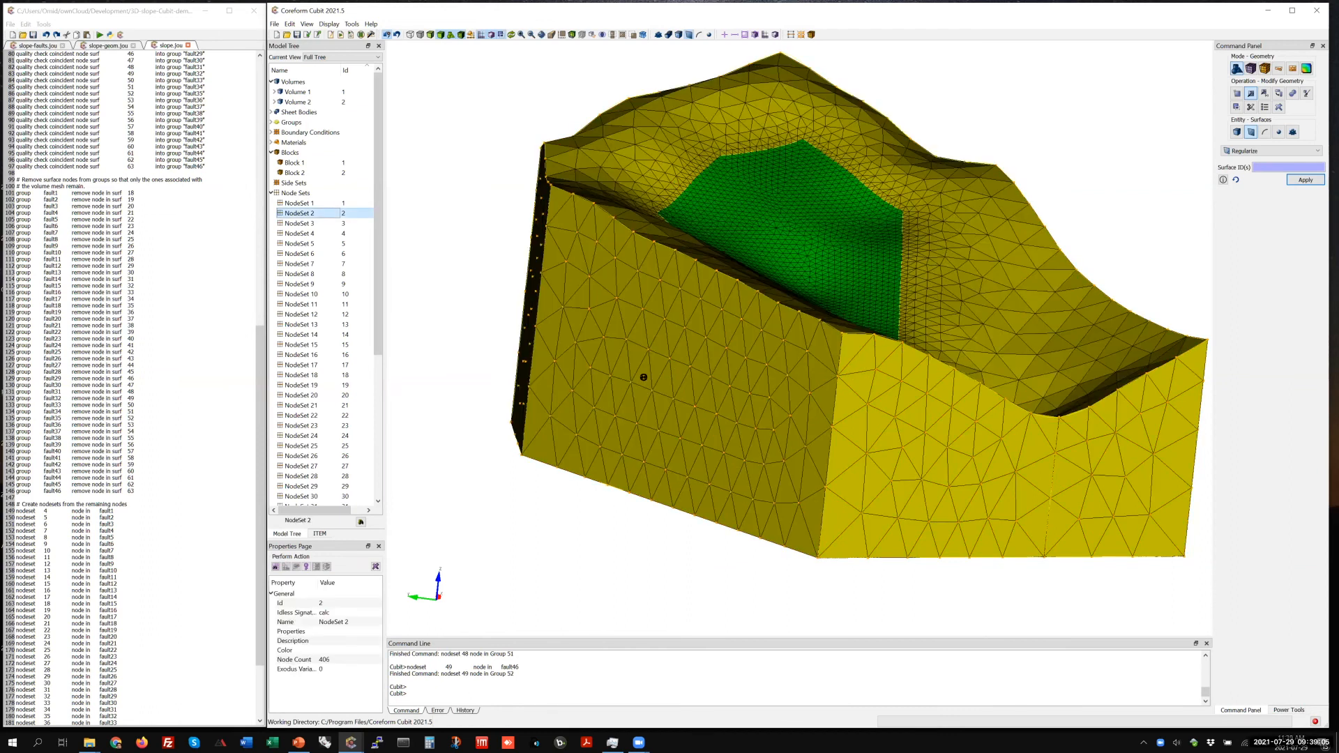
left_click_drag(643, 377, 976, 384)
left_click_drag(815, 395, 562, 366)
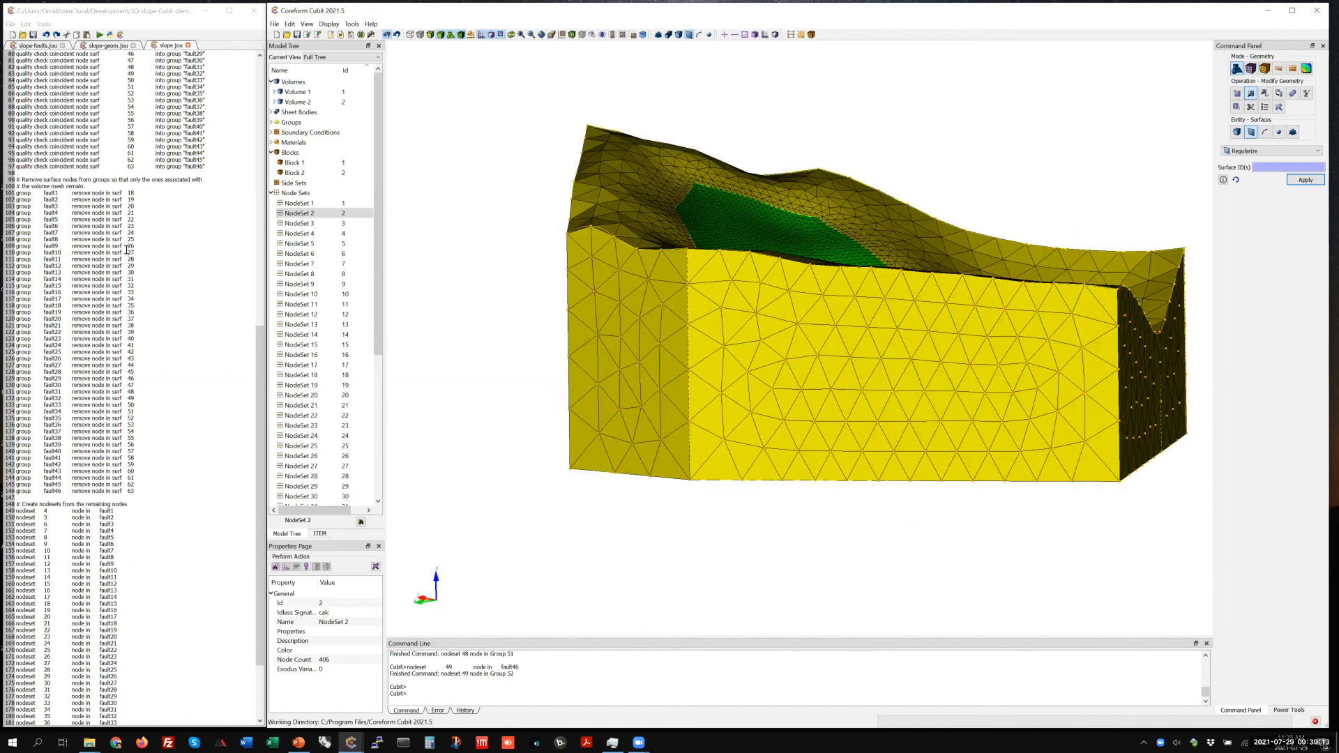
scroll(60, 288, "up", 4)
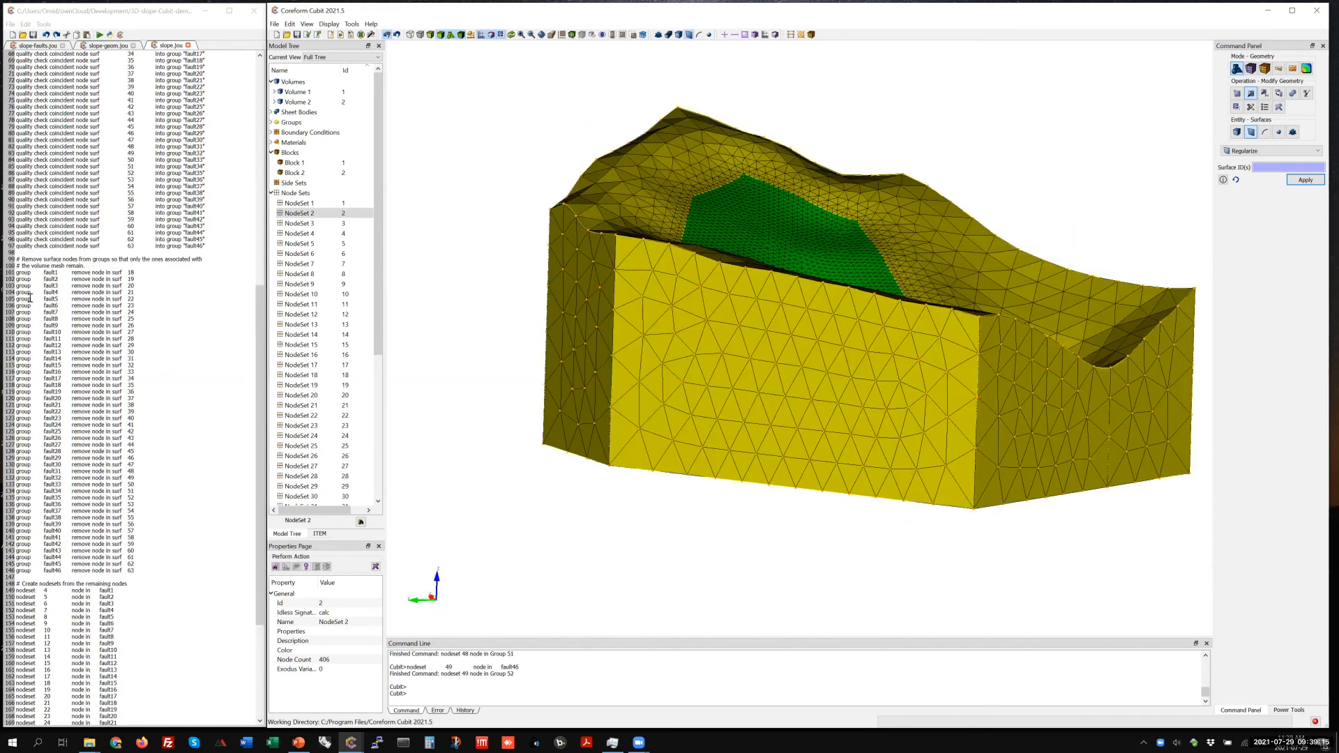
scroll(48, 298, "up", 19)
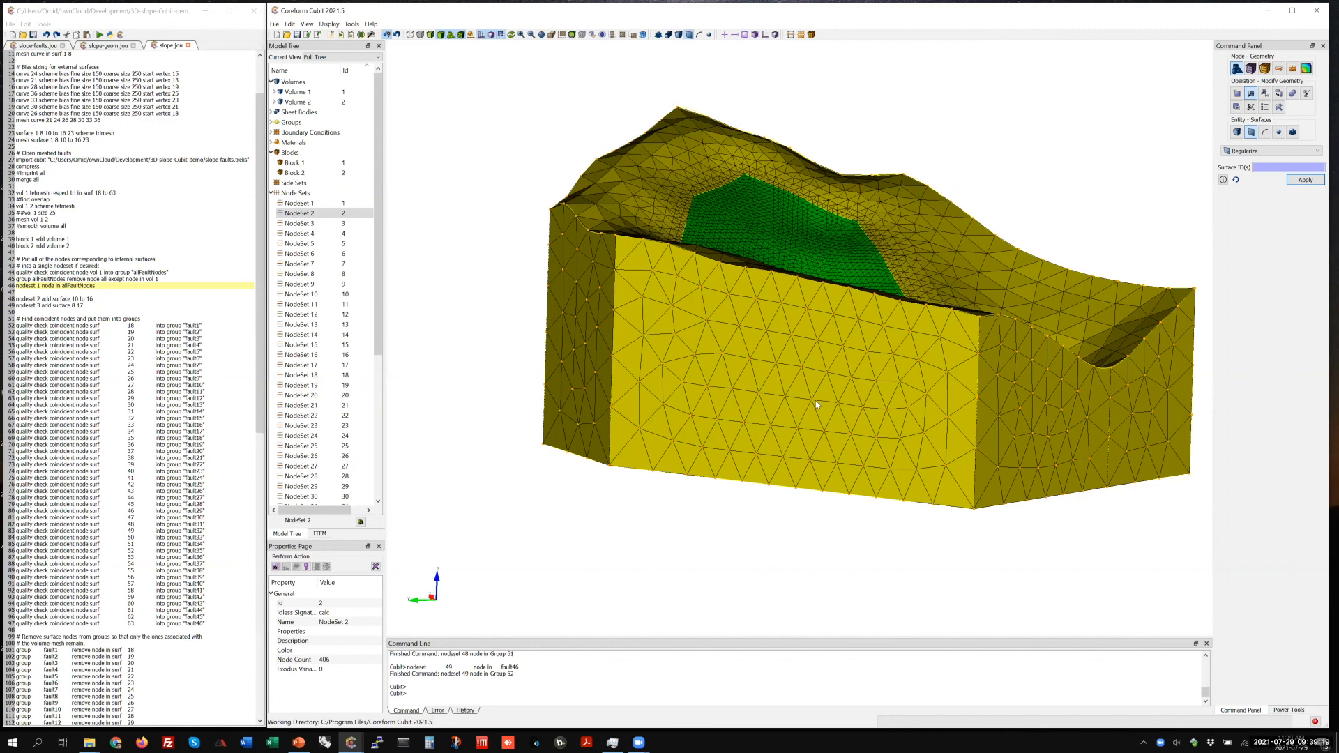
left_click(59, 299)
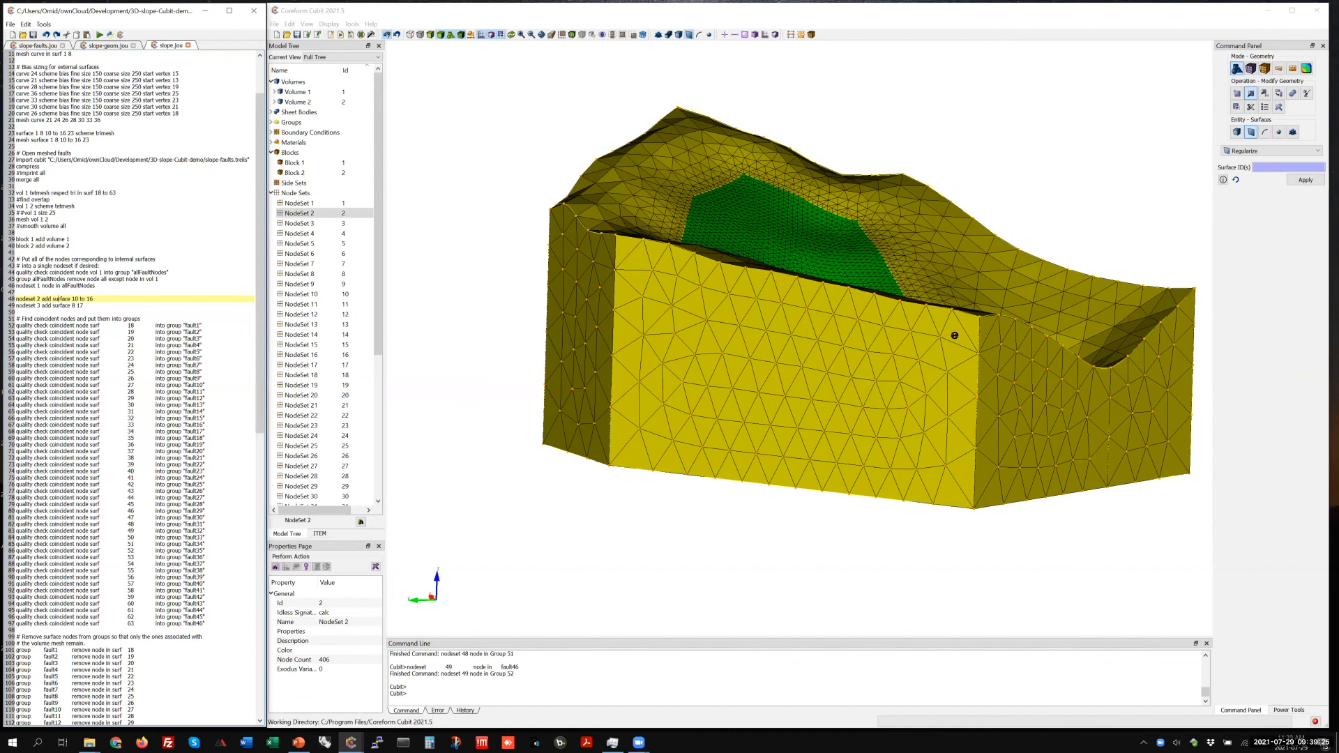
left_click_drag(955, 335, 995, 318)
left_click_drag(861, 352, 684, 442)
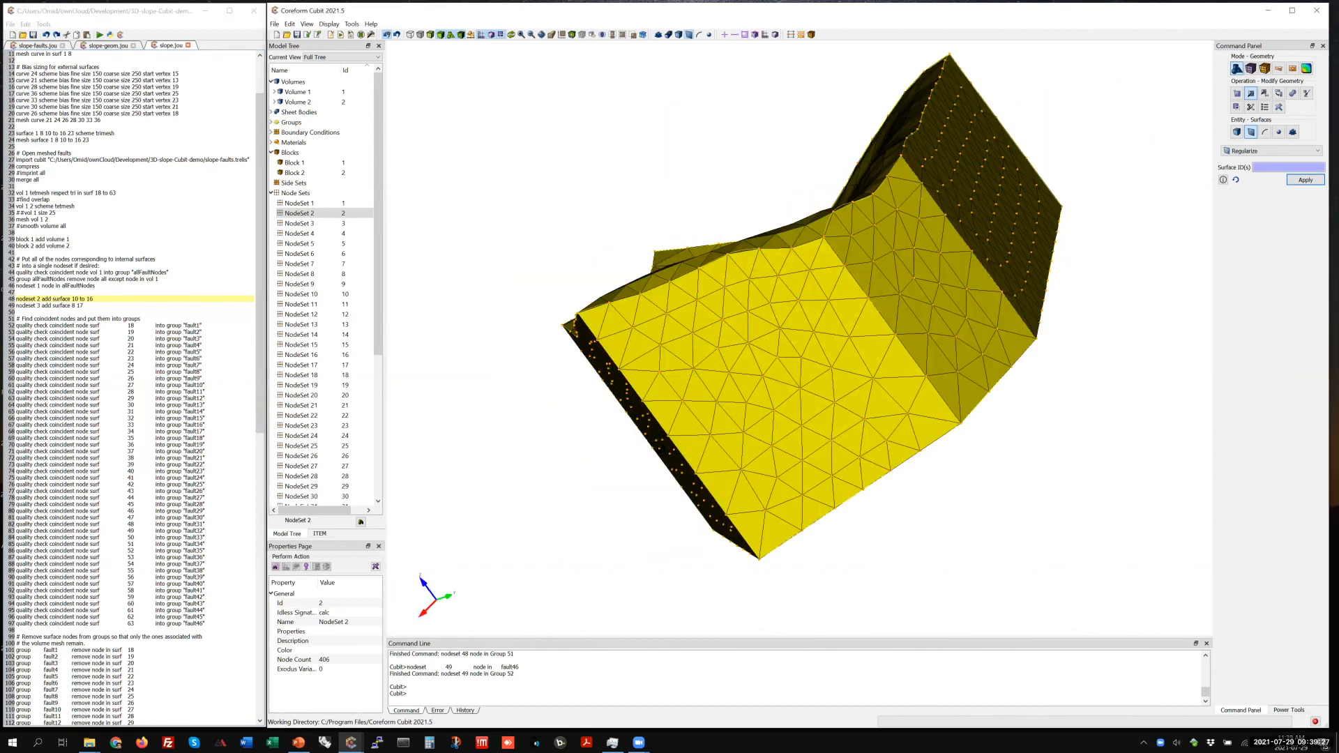
Step: Inspect NodeSet 3's nodes on the underside of both volumes
left_click(300, 223)
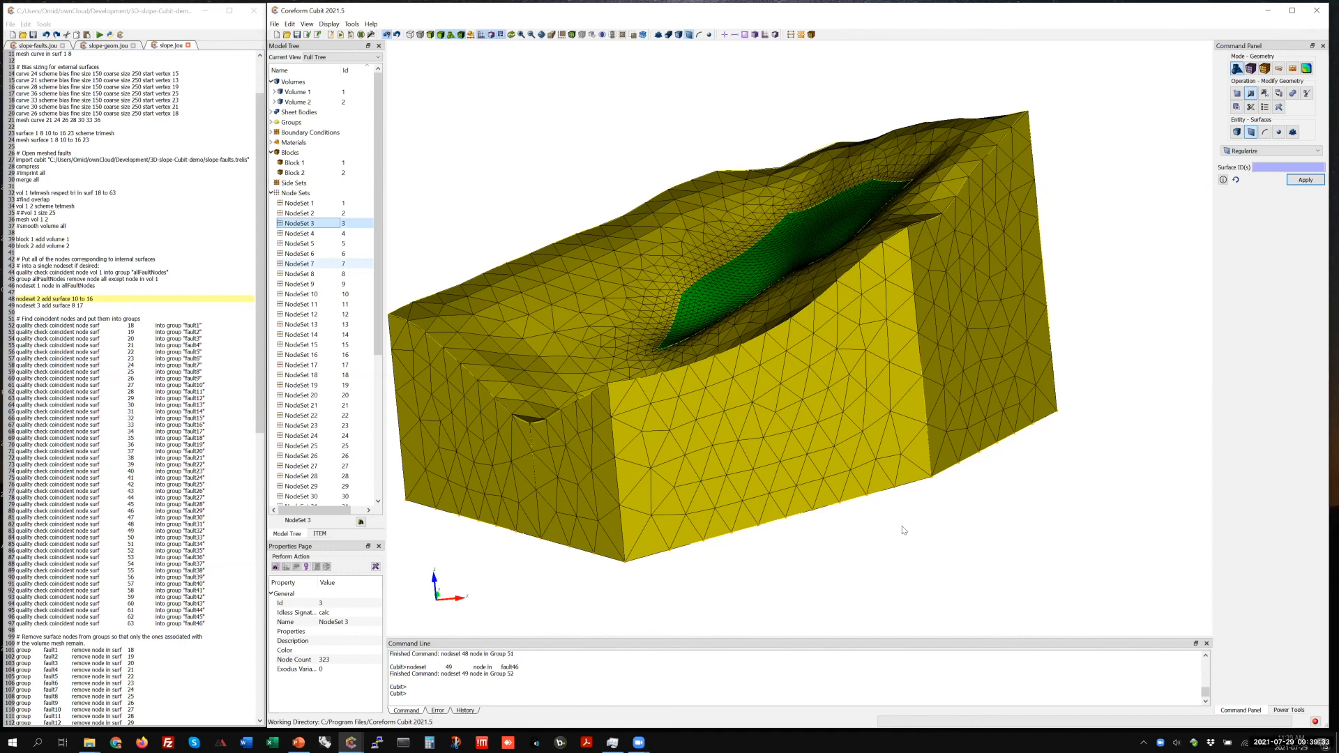
middle_click_drag(900, 528, 885, 358)
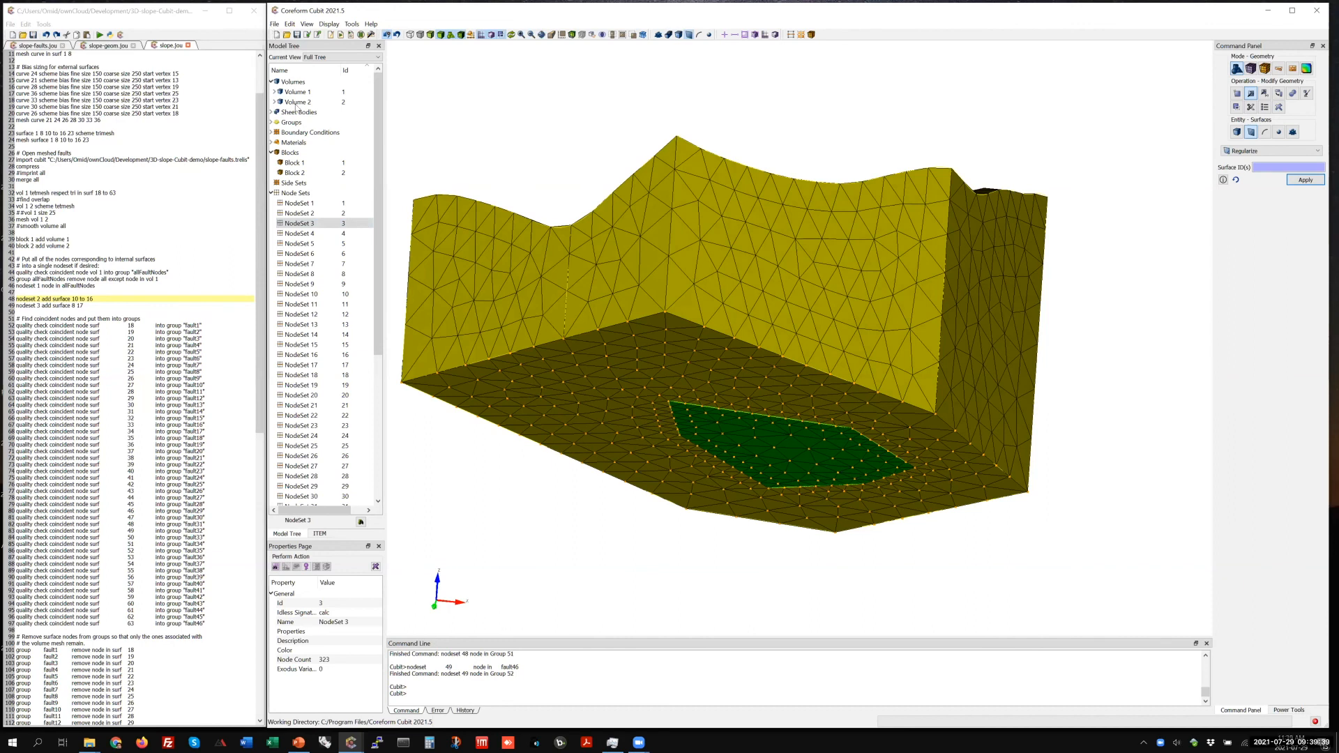
middle_click_drag(753, 442, 766, 448)
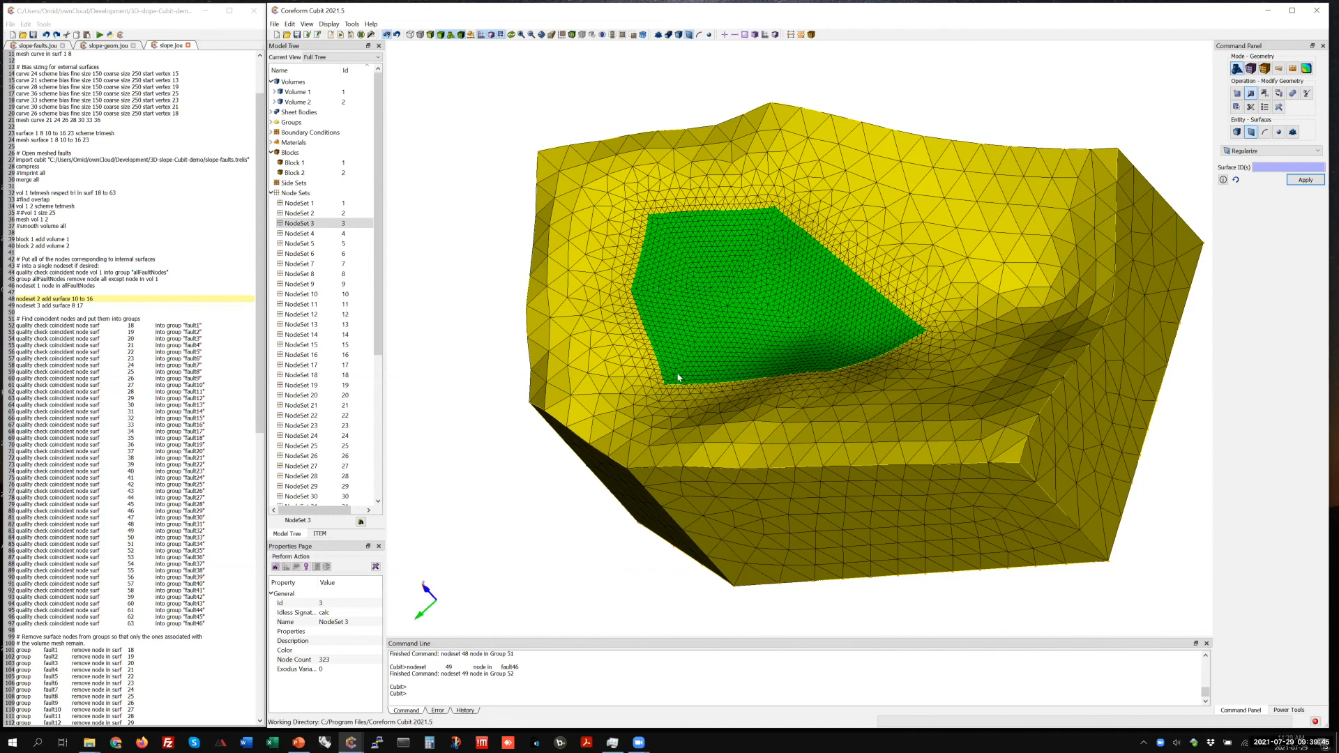
Step: Export the complete mesh in Abaqus format as slope.inp with Export All enabled, overwriting the existing file
left_click(539, 422)
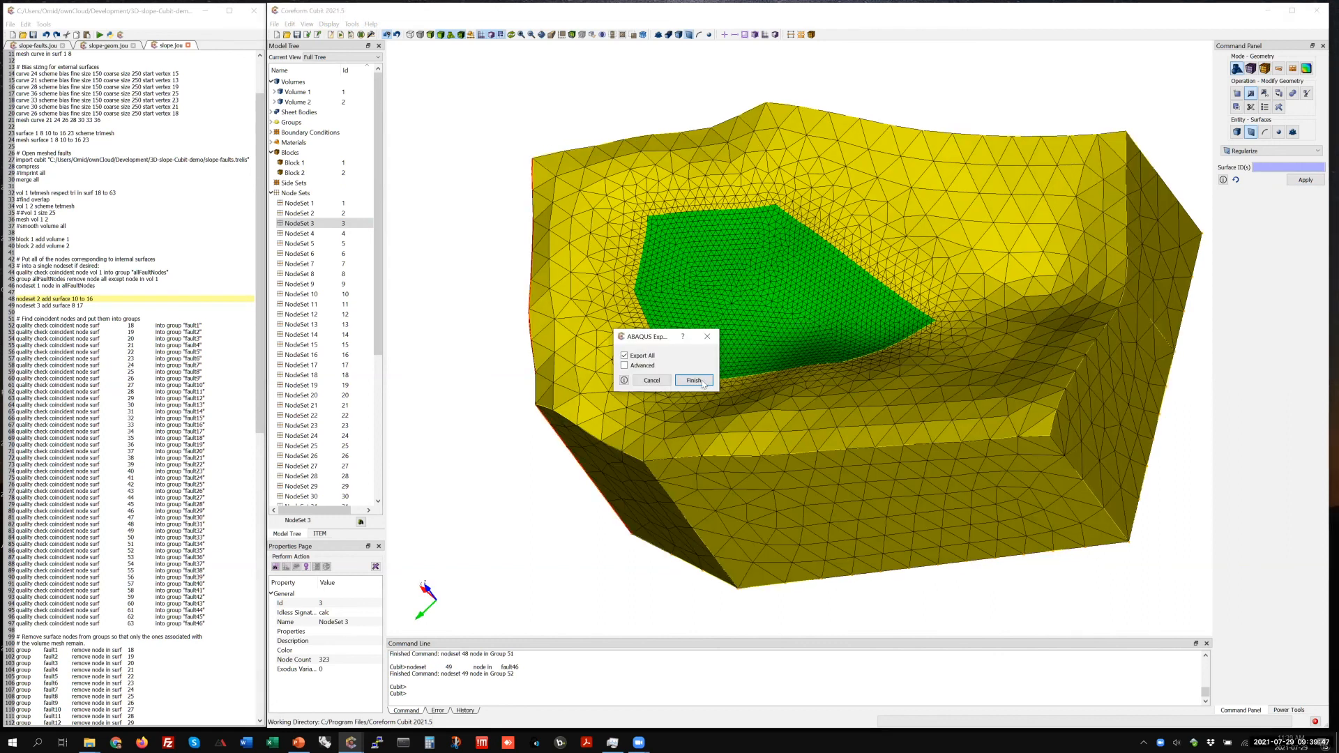
key("Return")
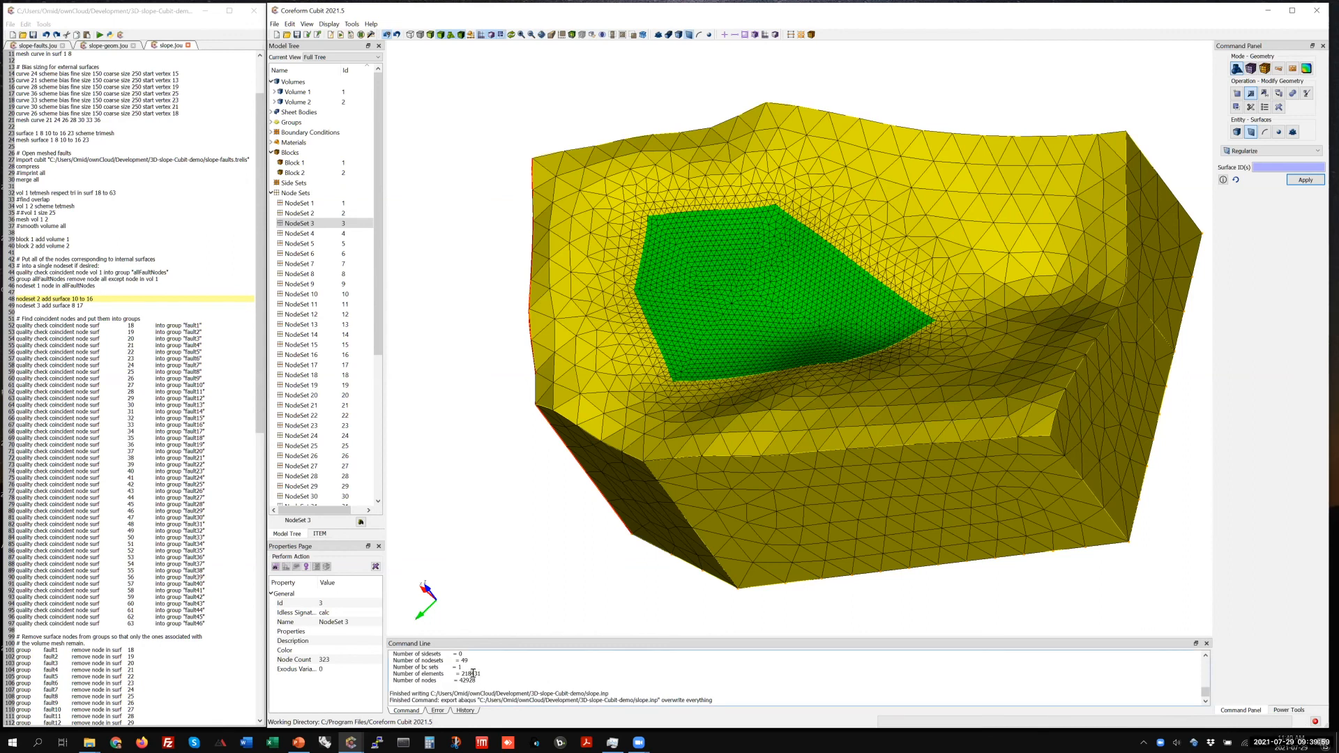
Step: Examine the element count reported for the Abaqus export
double_click(493, 675)
scroll(488, 680, "down", 1)
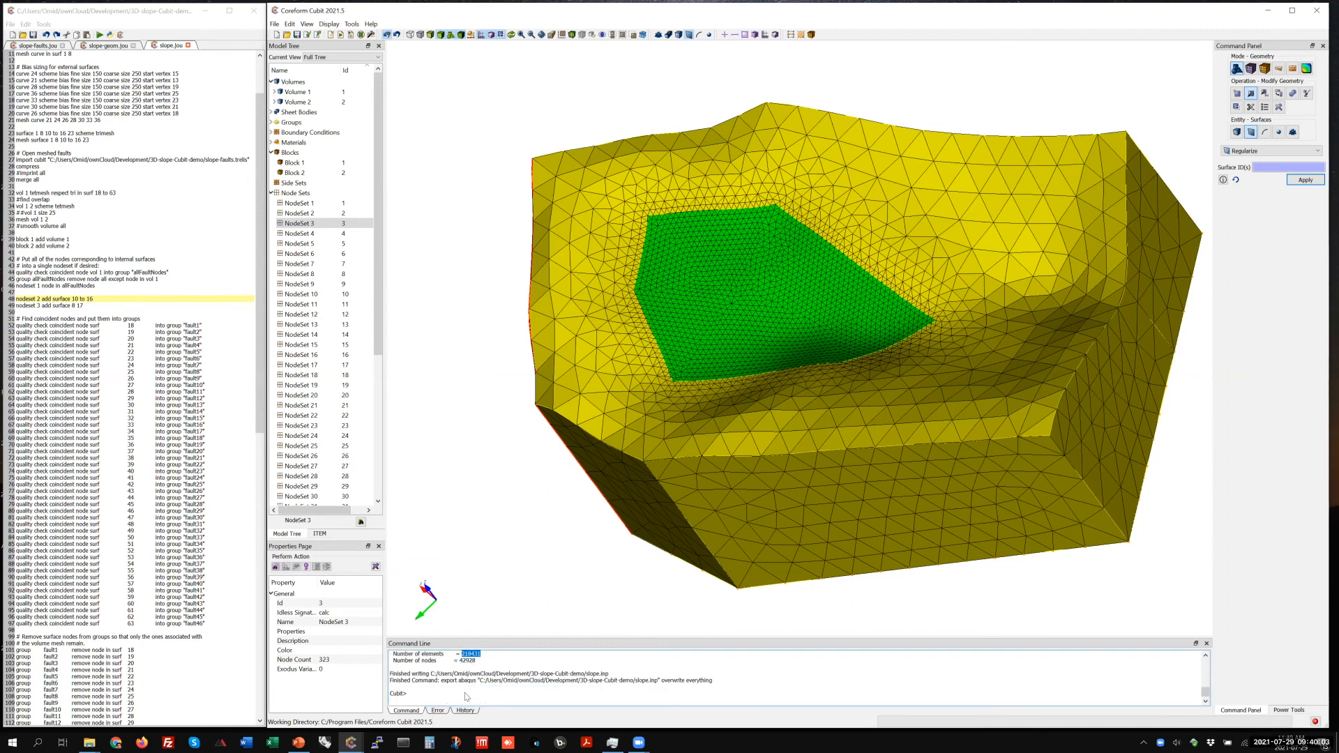
Step: Switch to Geomechanica Irazu and create a new project from the slope.inp mesh in the 3D-slope-Cubit-demo folder
left_click(221, 744)
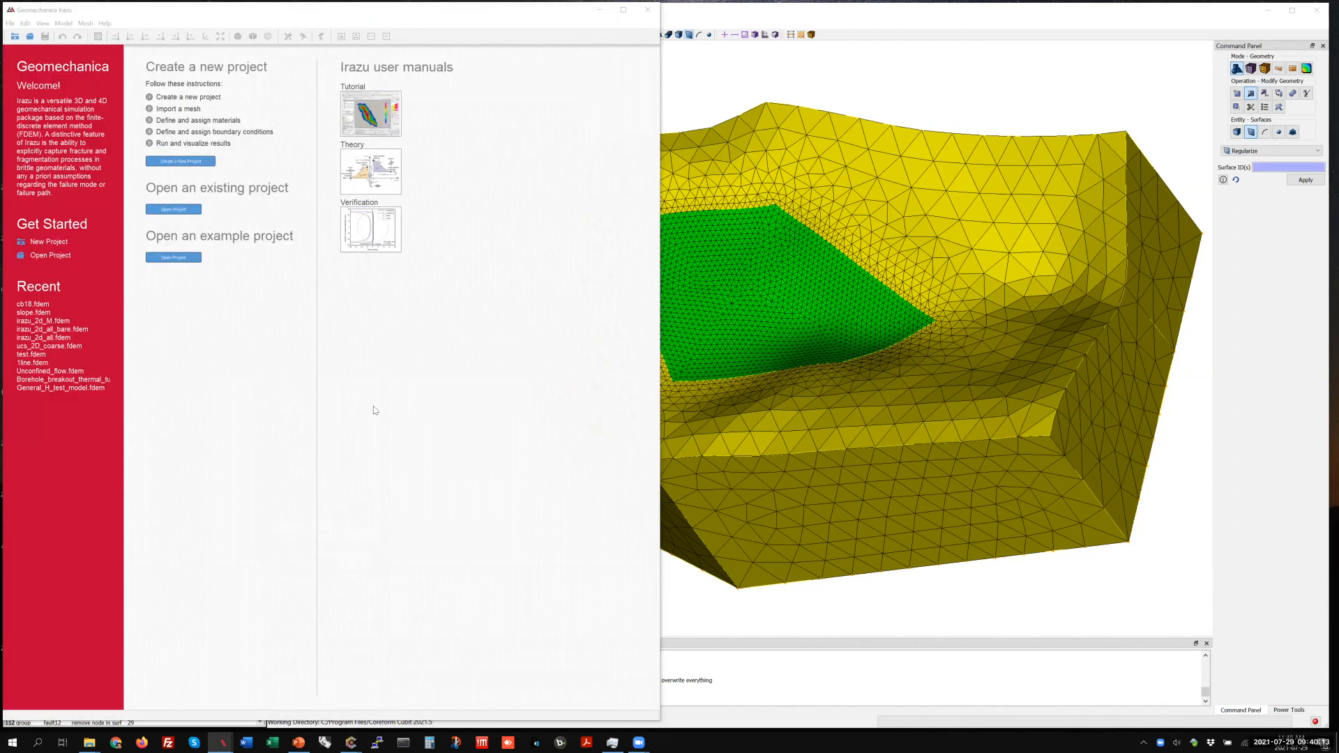
left_click(166, 161)
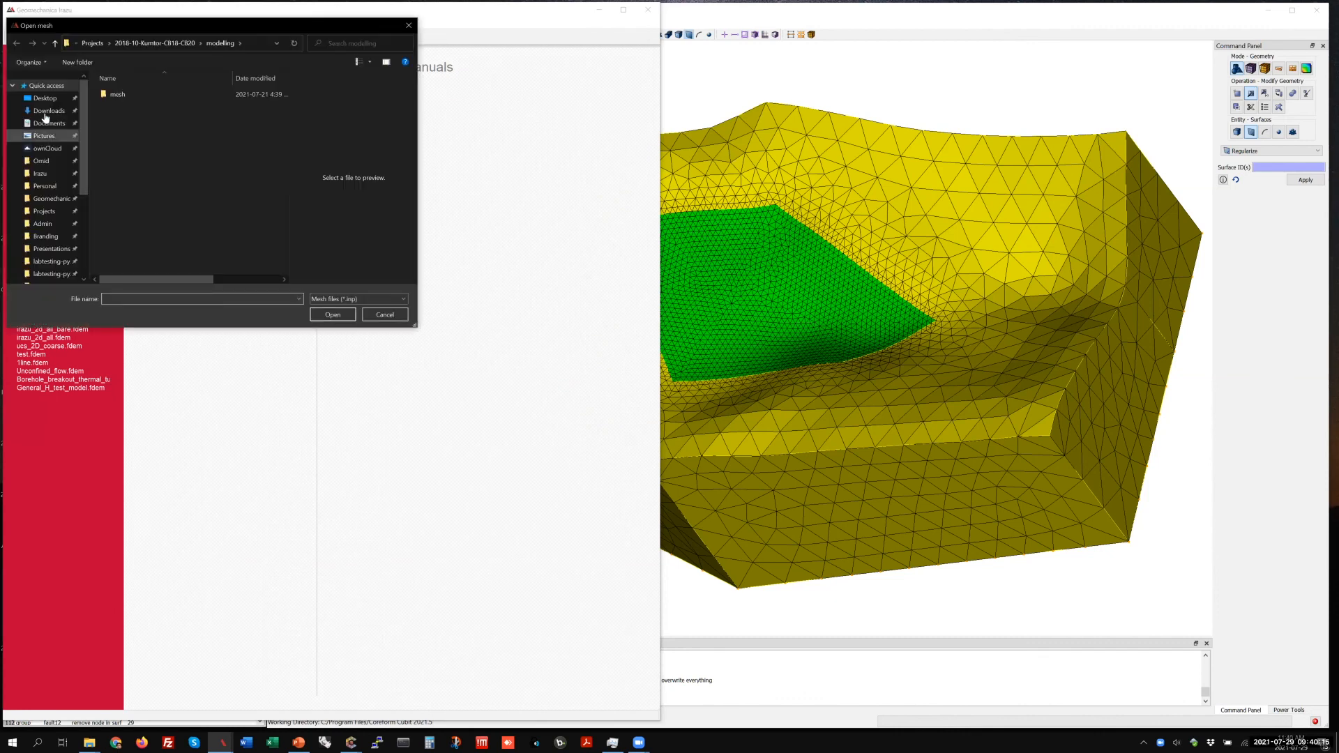
left_click(46, 101)
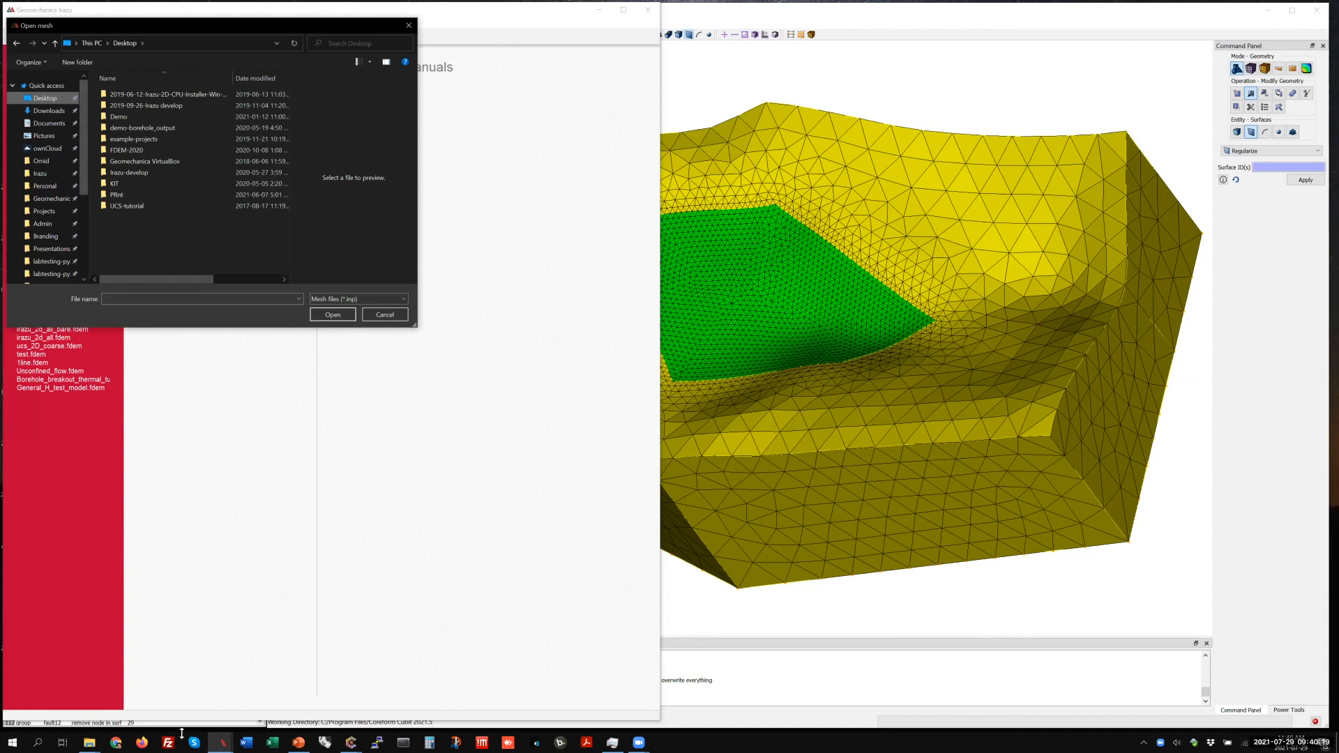
left_click(89, 742)
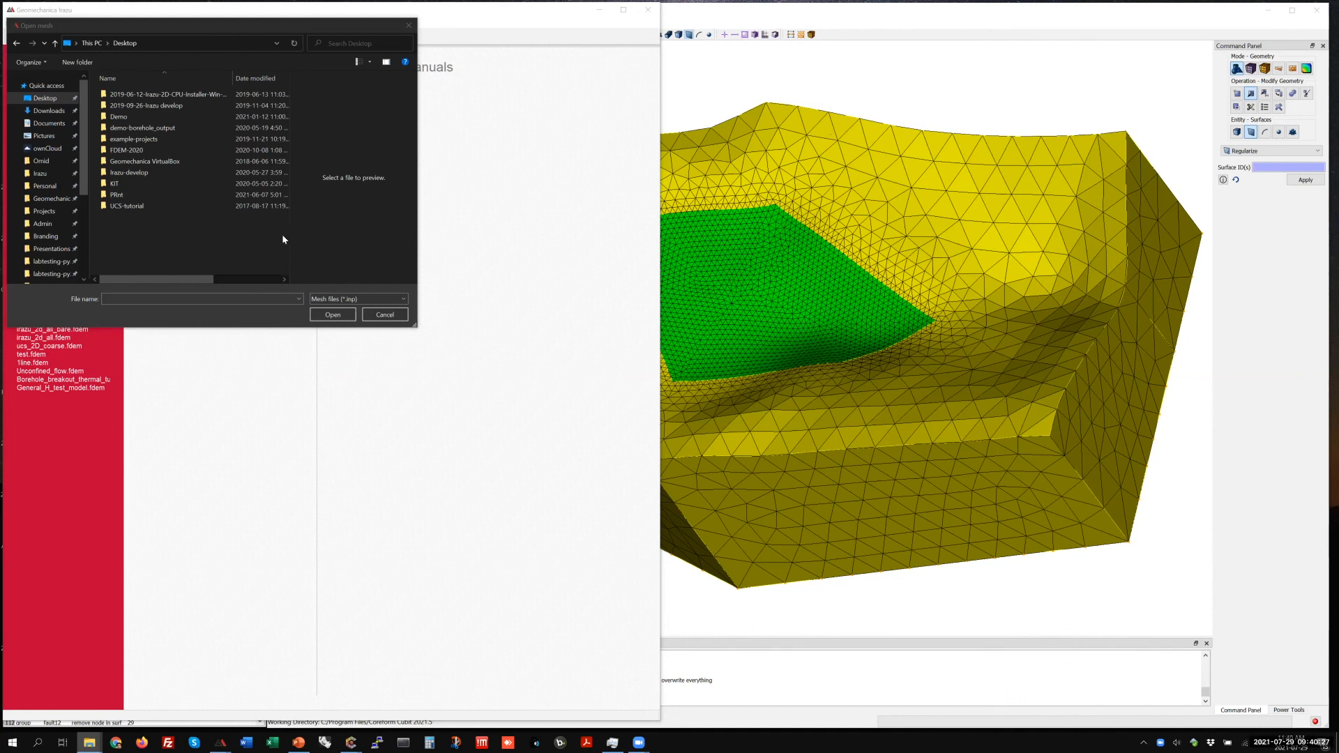
left_click(134, 98)
left_click(320, 317)
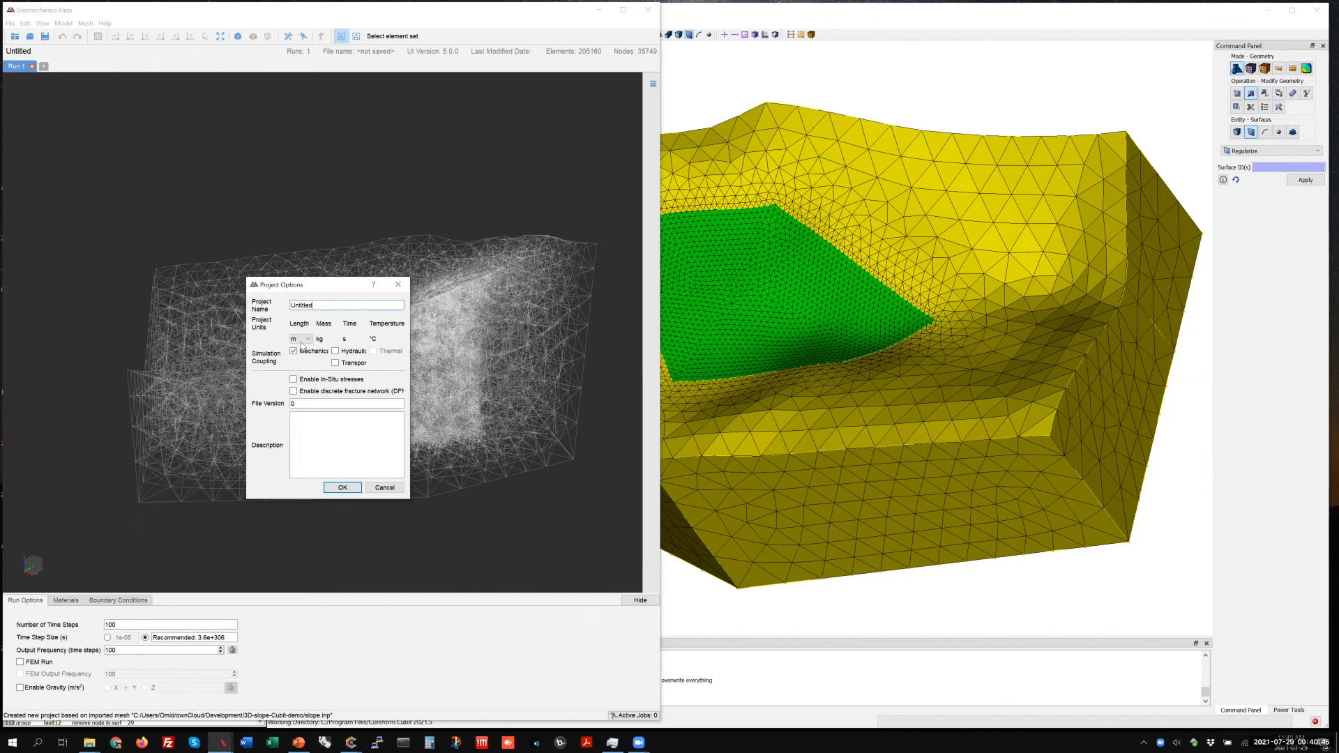
Step: Name the project Slope and enable hydraulic coupling, in-situ stresses and the discrete fracture network
left_click_drag(320, 307, 287, 305)
type("Slope")
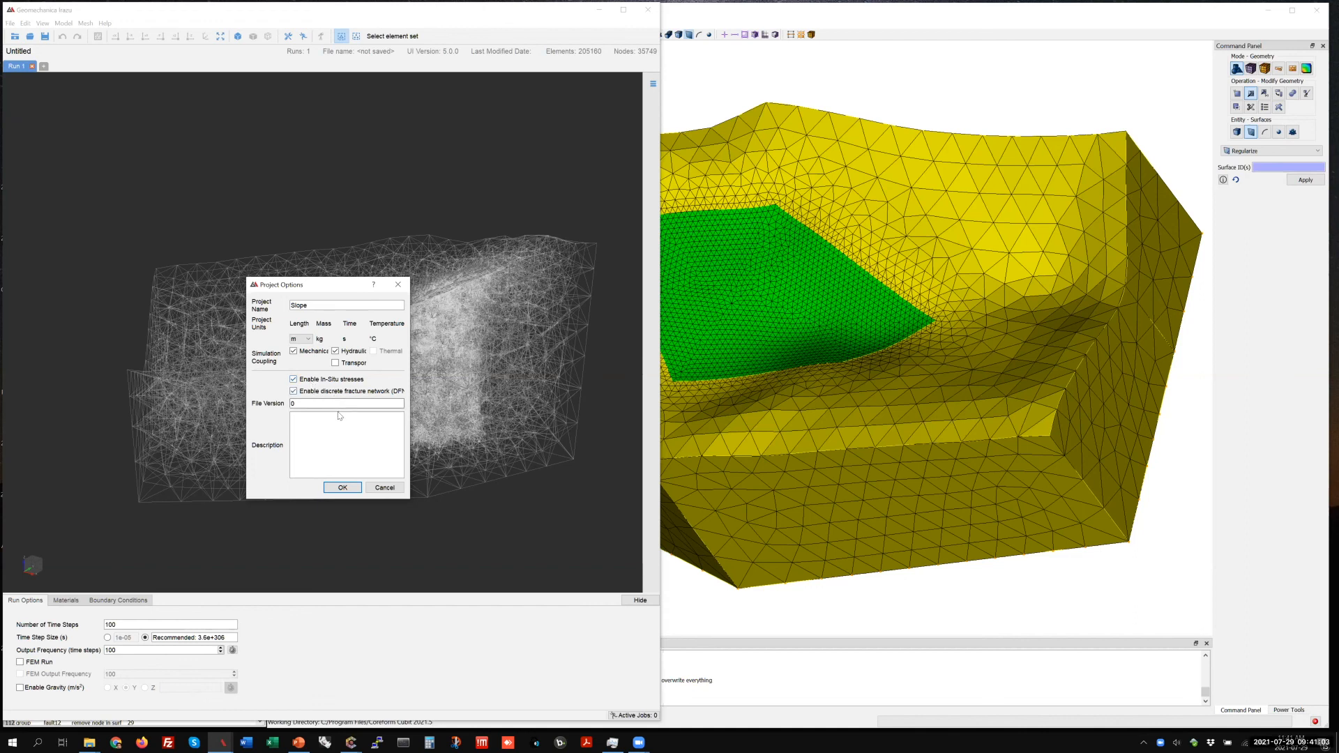
left_click(344, 491)
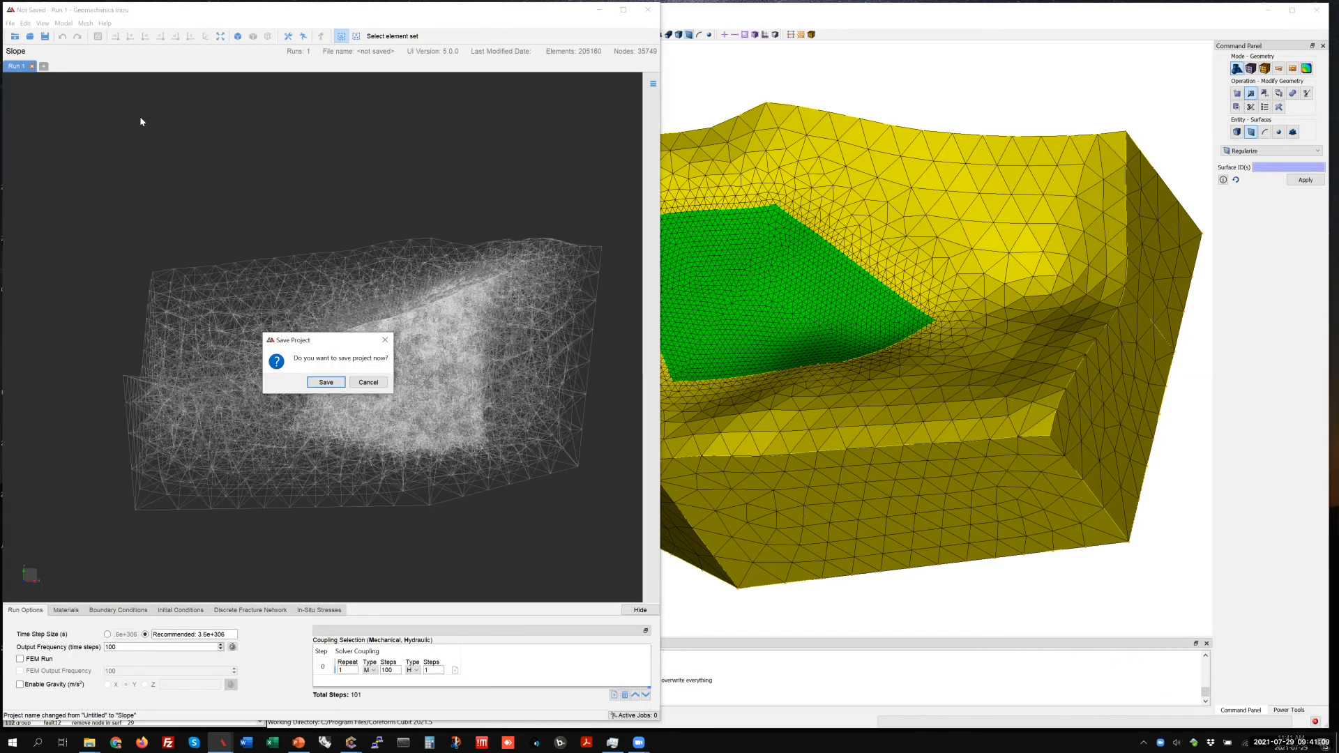
Step: Save the project as slope.fdem in the 3D-slope-Cubit-demo folder and maximize the Irazu window
left_click(326, 382)
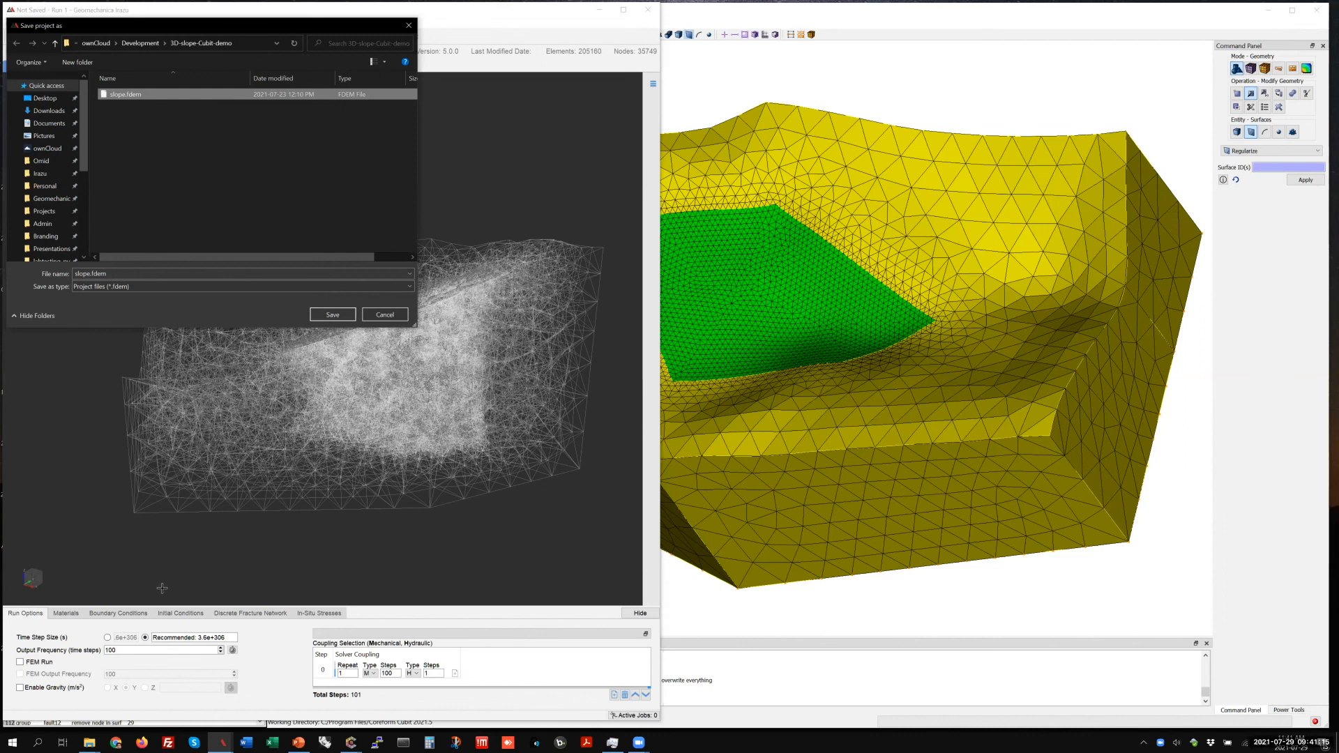
key("Return")
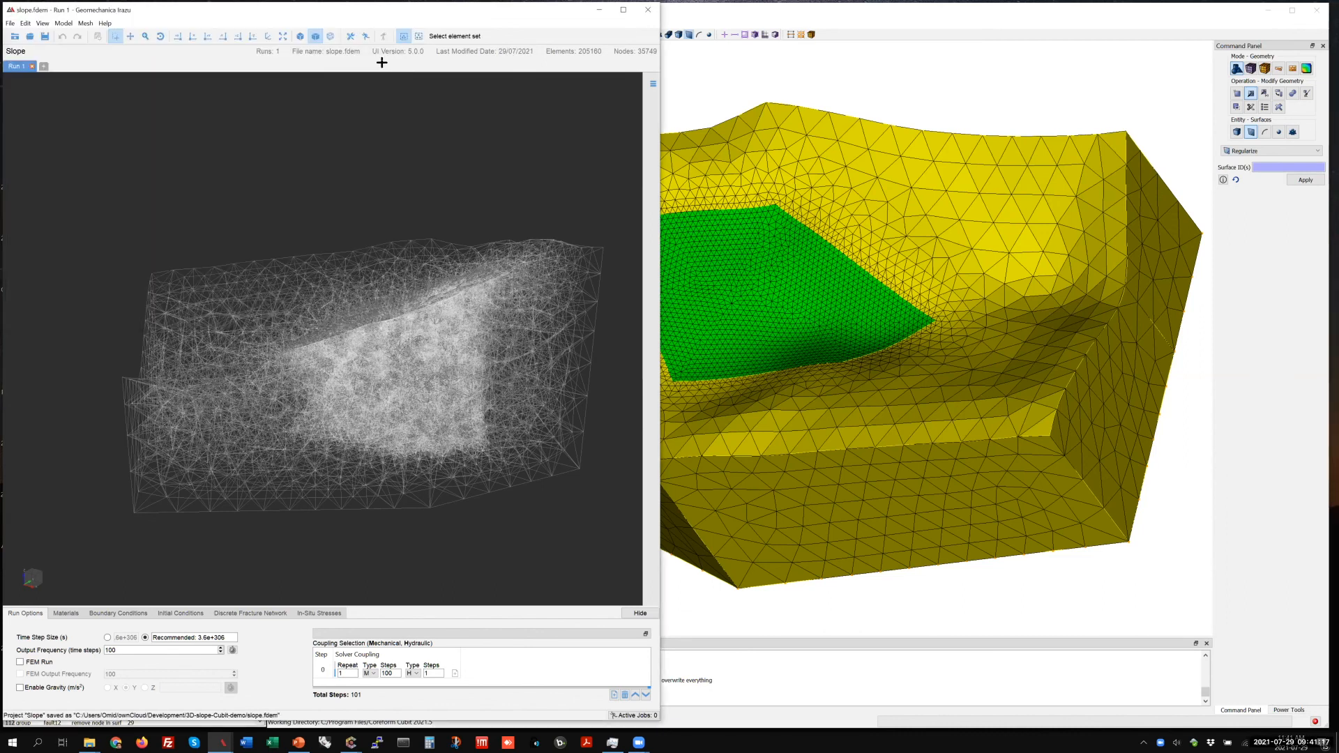
key("super+Up")
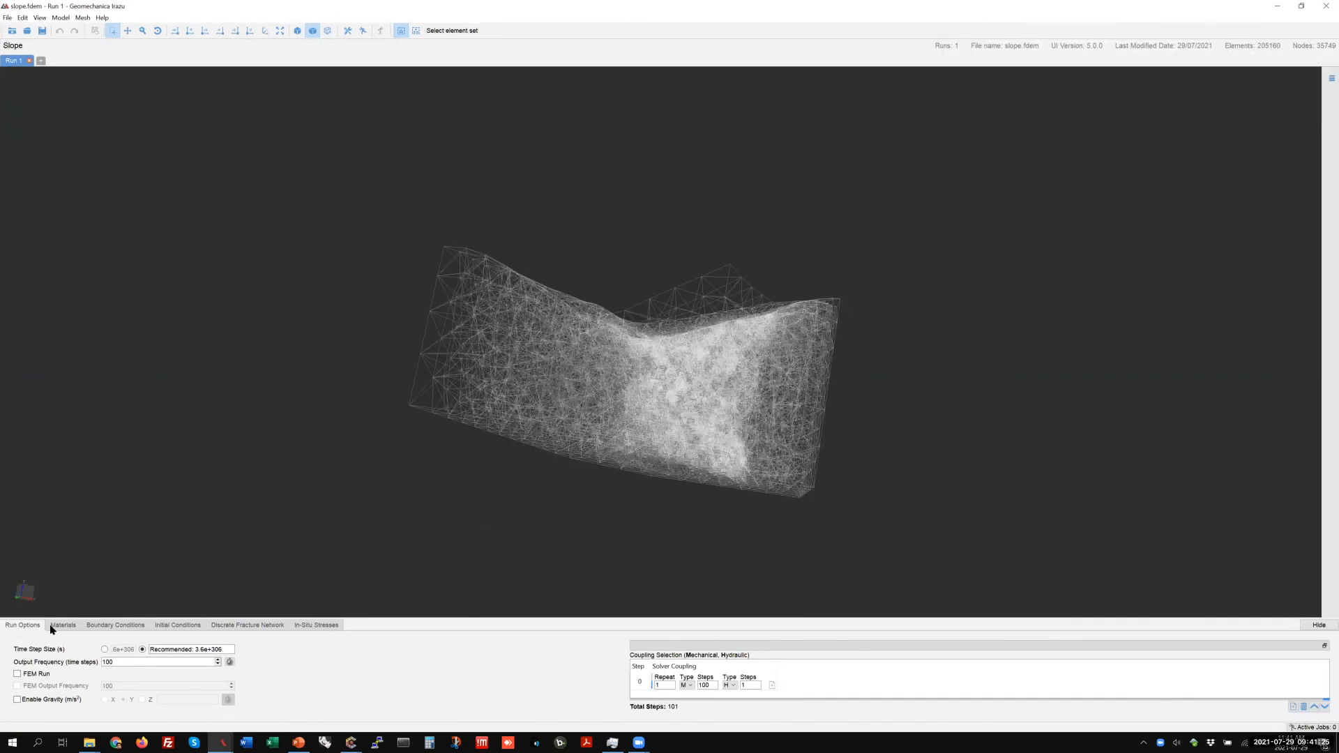
Step: Add two materials and name them fine and coarse
left_click(51, 628)
left_click(14, 647)
left_click(14, 646)
double_click(76, 659)
type("fine")
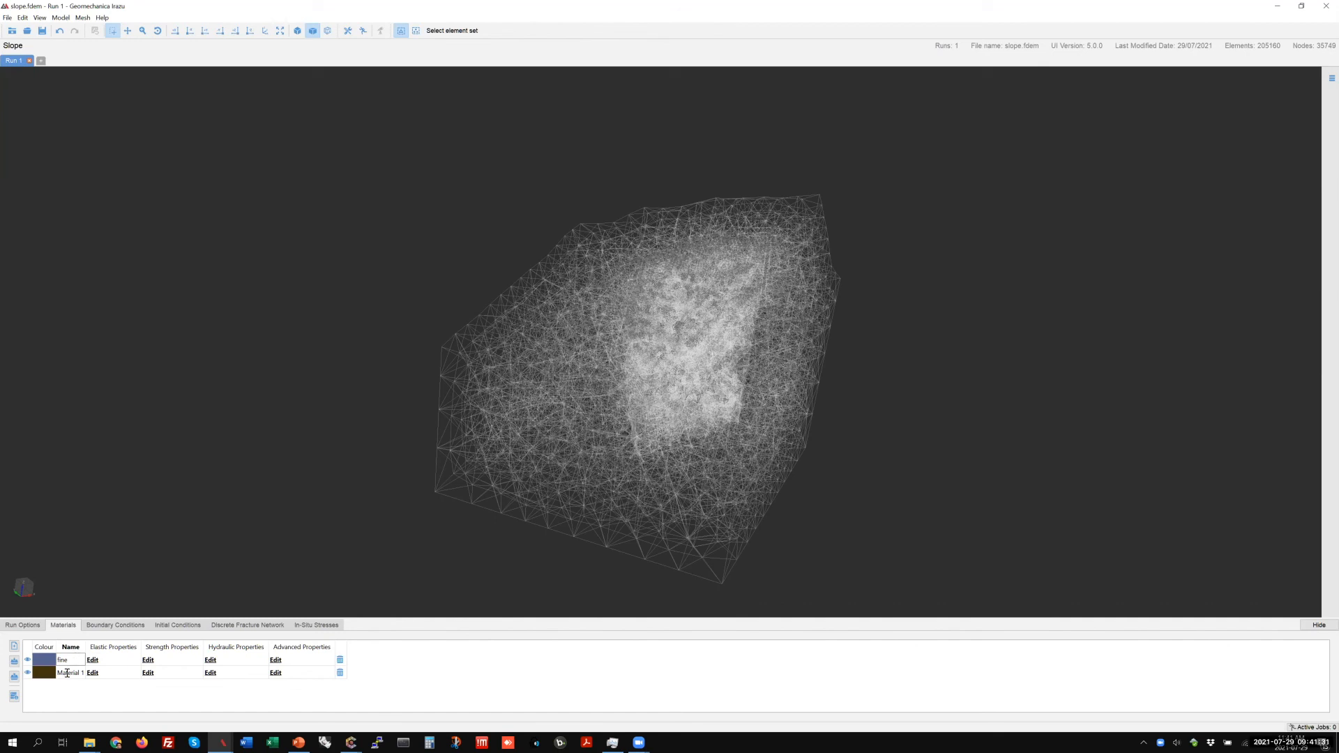
double_click(67, 676)
type("coarse")
key("Return")
Step: Select the inner block's element set EB1 and assign it to the fine material
middle_click_drag(447, 107, 447, 105)
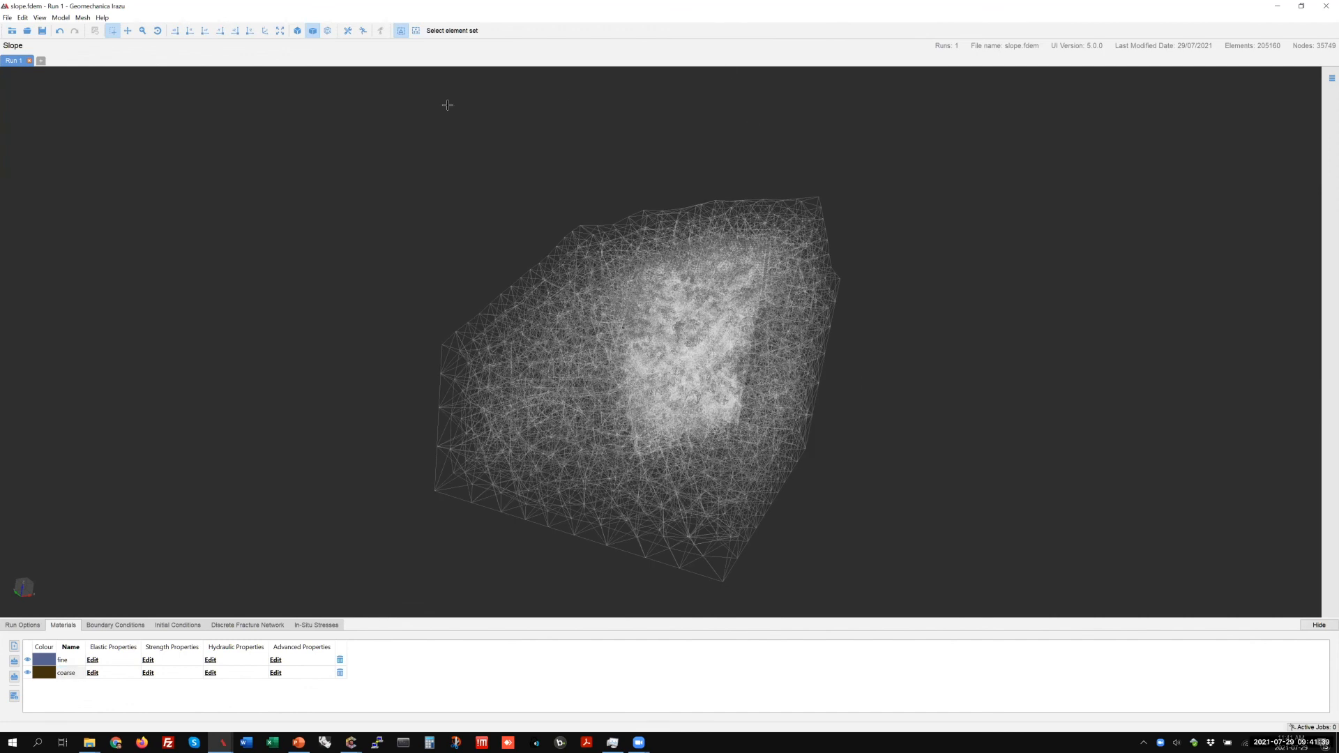
middle_click_drag(431, 173, 495, 249)
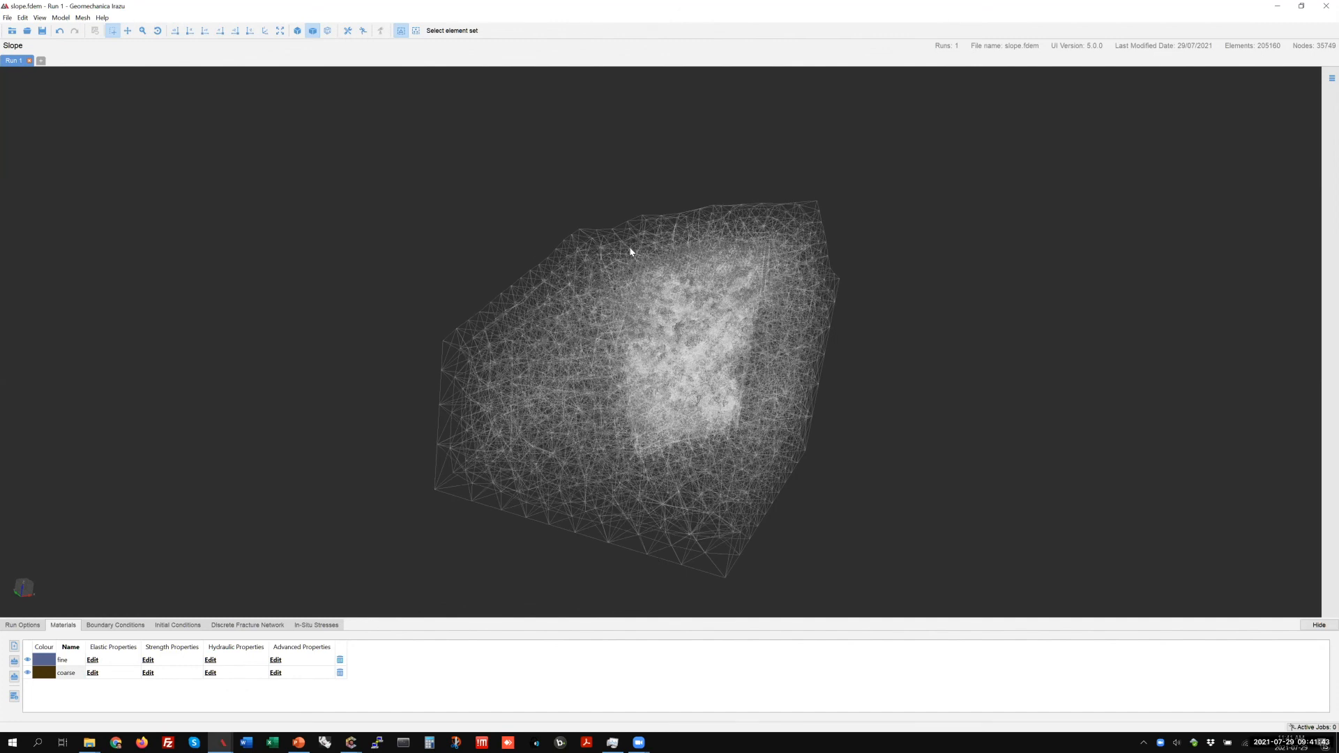
left_click(694, 345)
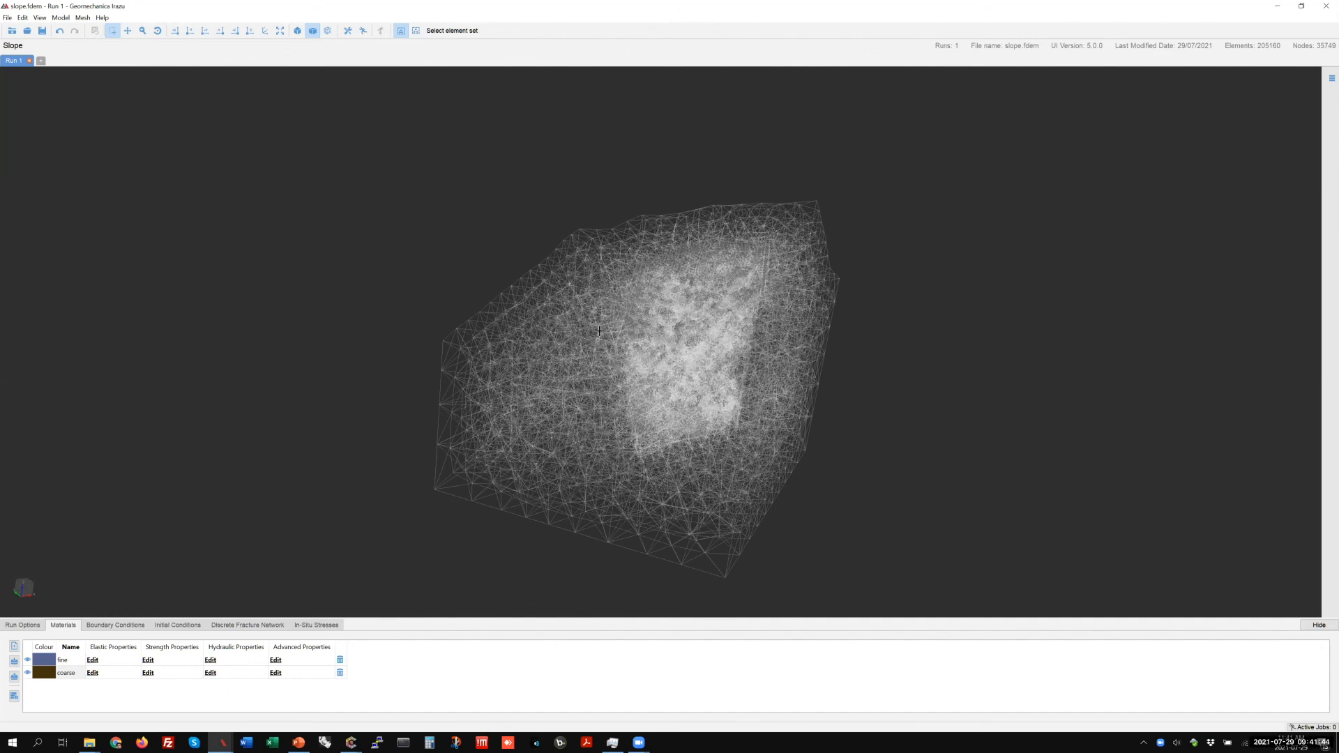
right_click(377, 348)
left_click(404, 462)
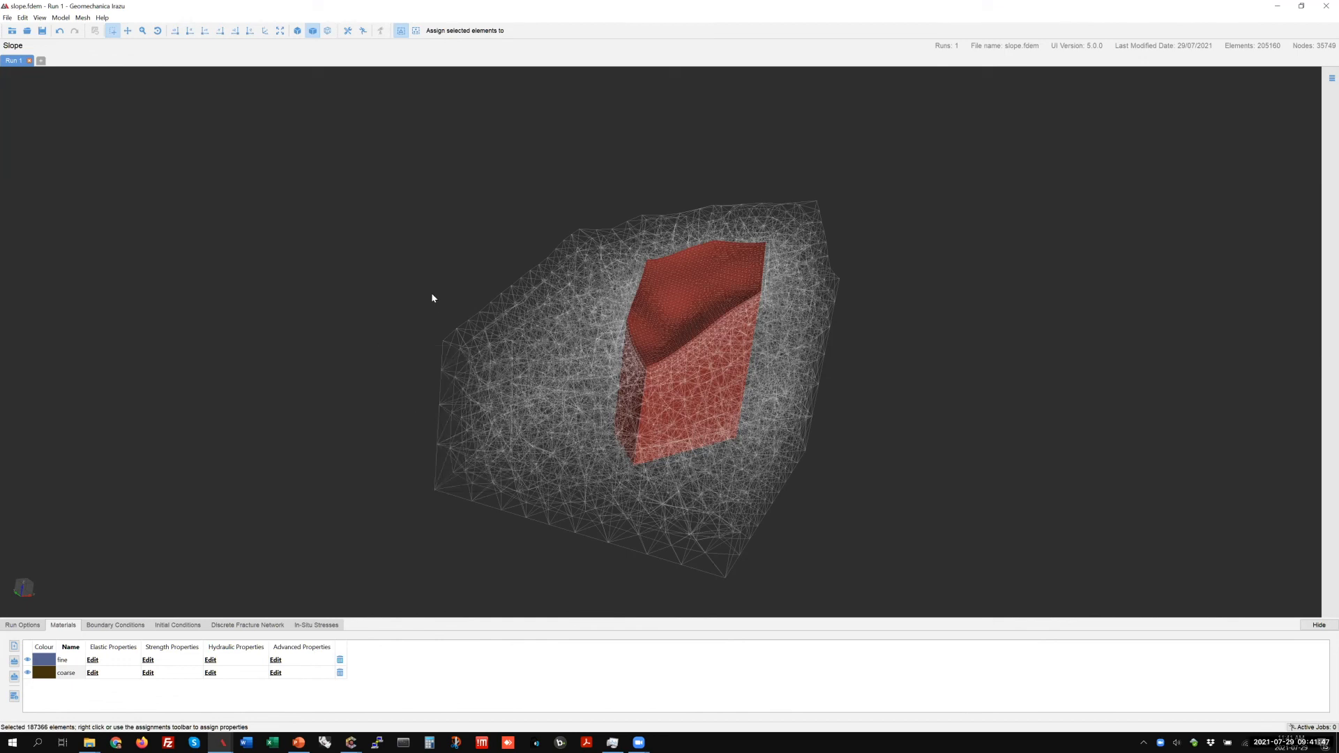
Step: Select the surrounding block's element set EB2 and assign it to the coarse material
right_click(451, 256)
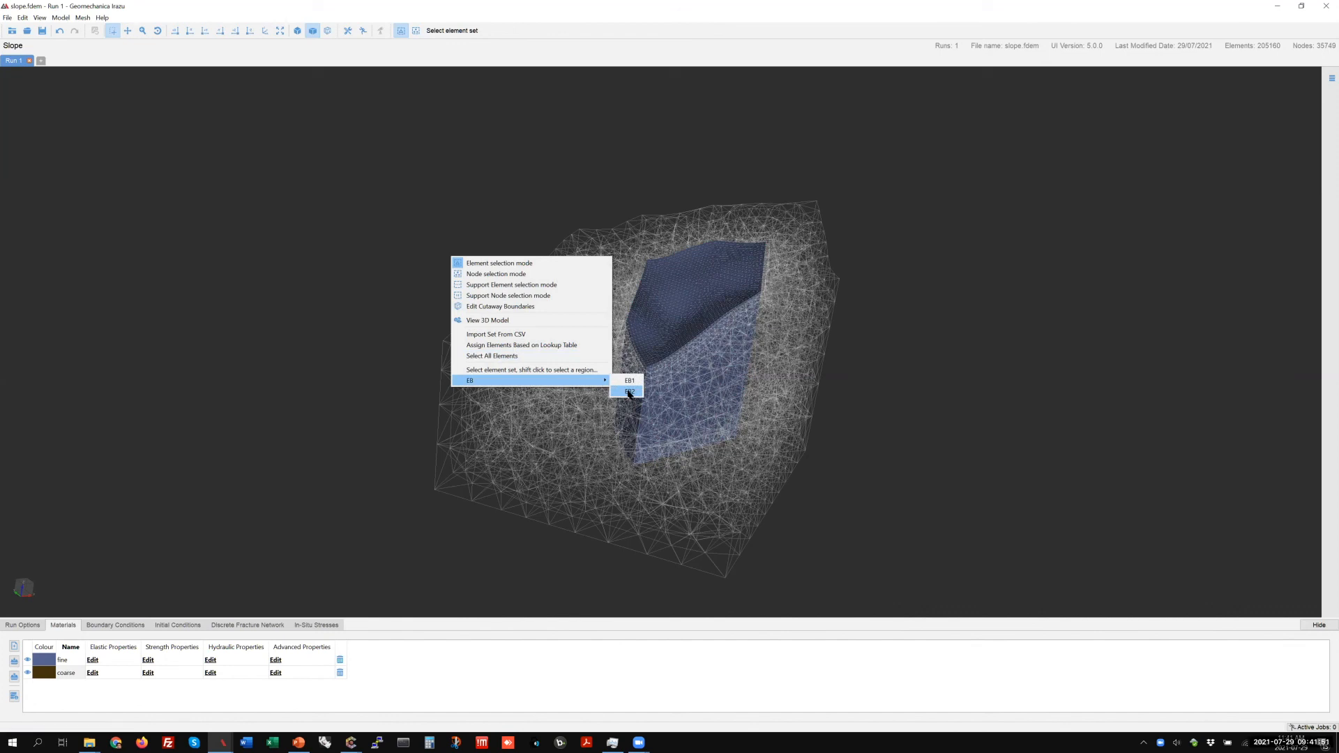
left_click(631, 392)
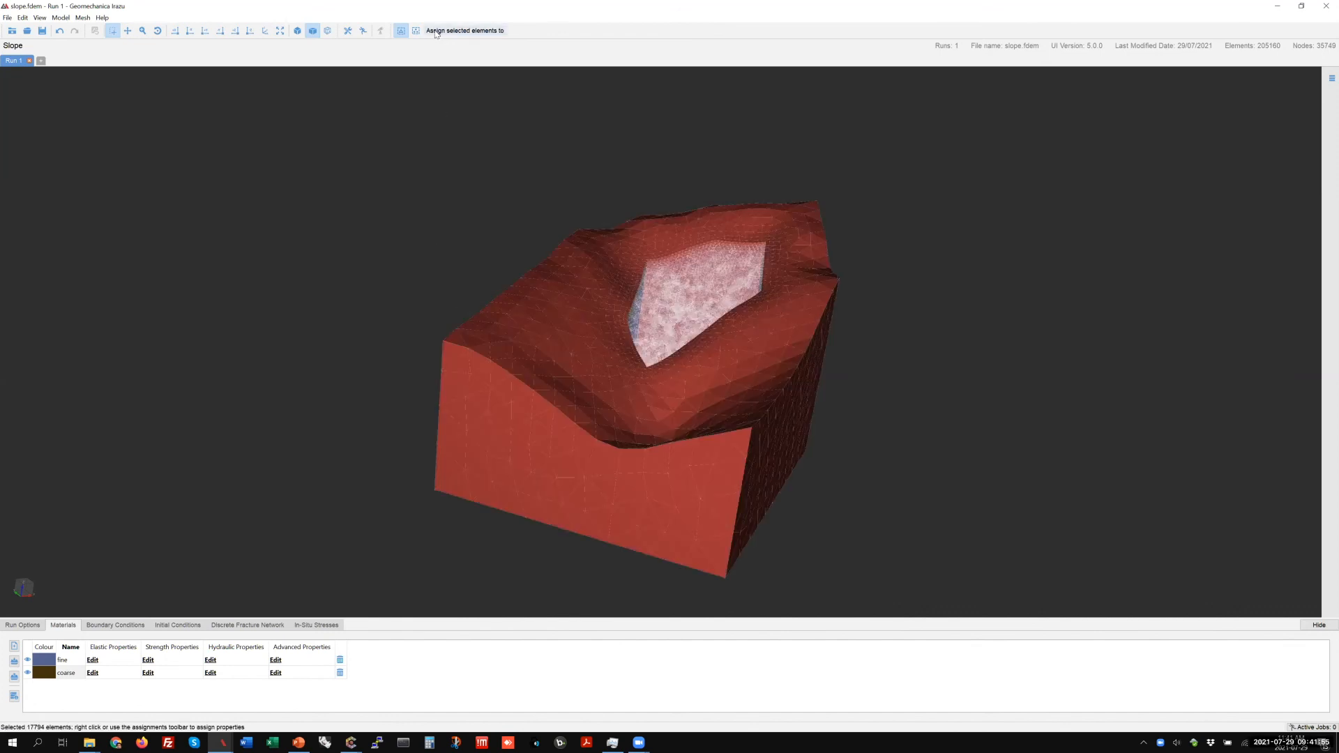
right_click(438, 147)
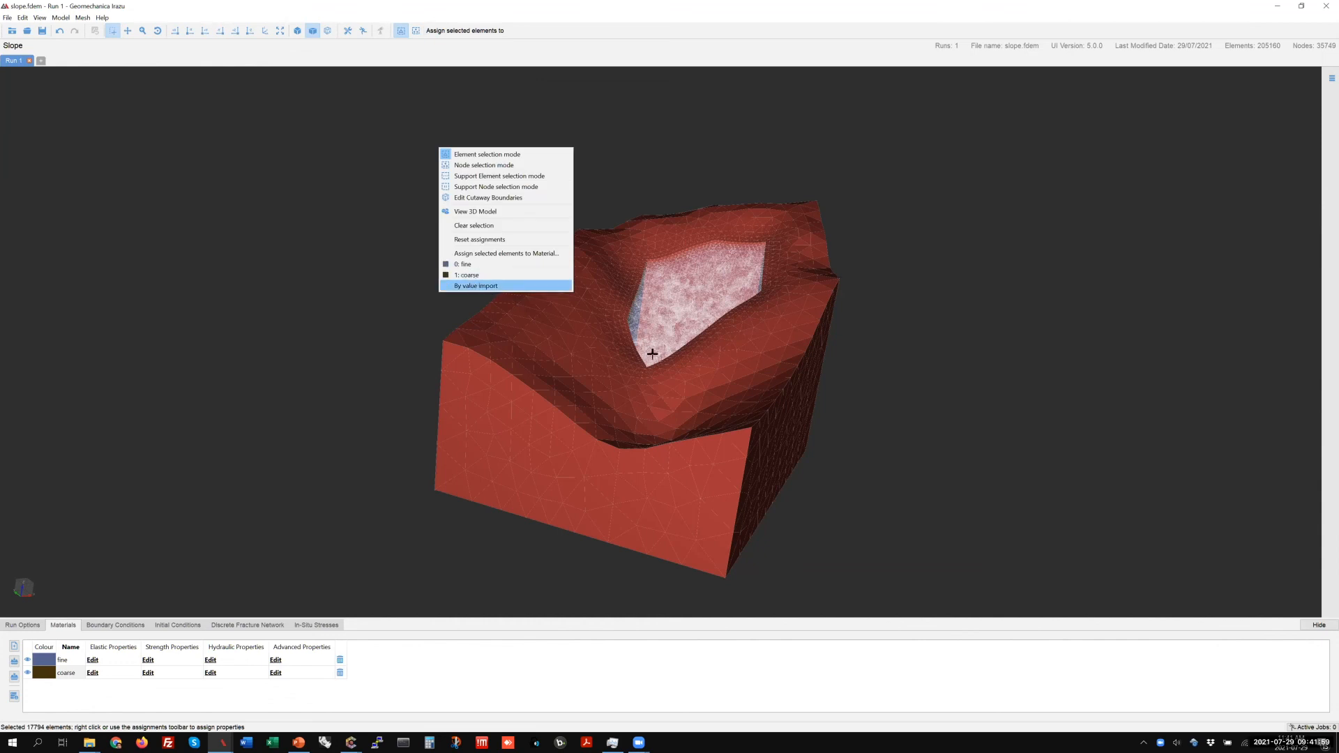
middle_click_drag(567, 386, 562, 389)
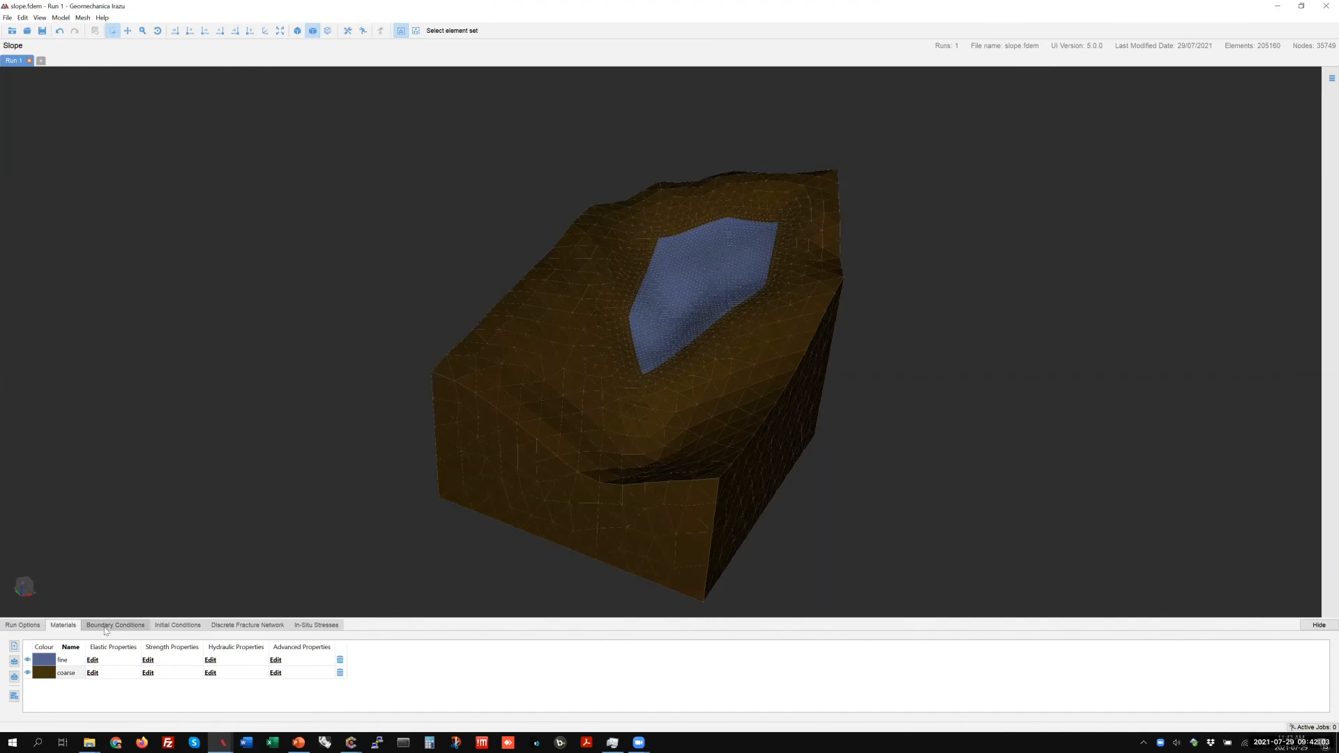
Step: Add two mechanical boundary conditions and name them rollers and pins
left_click(116, 625)
left_click(15, 657)
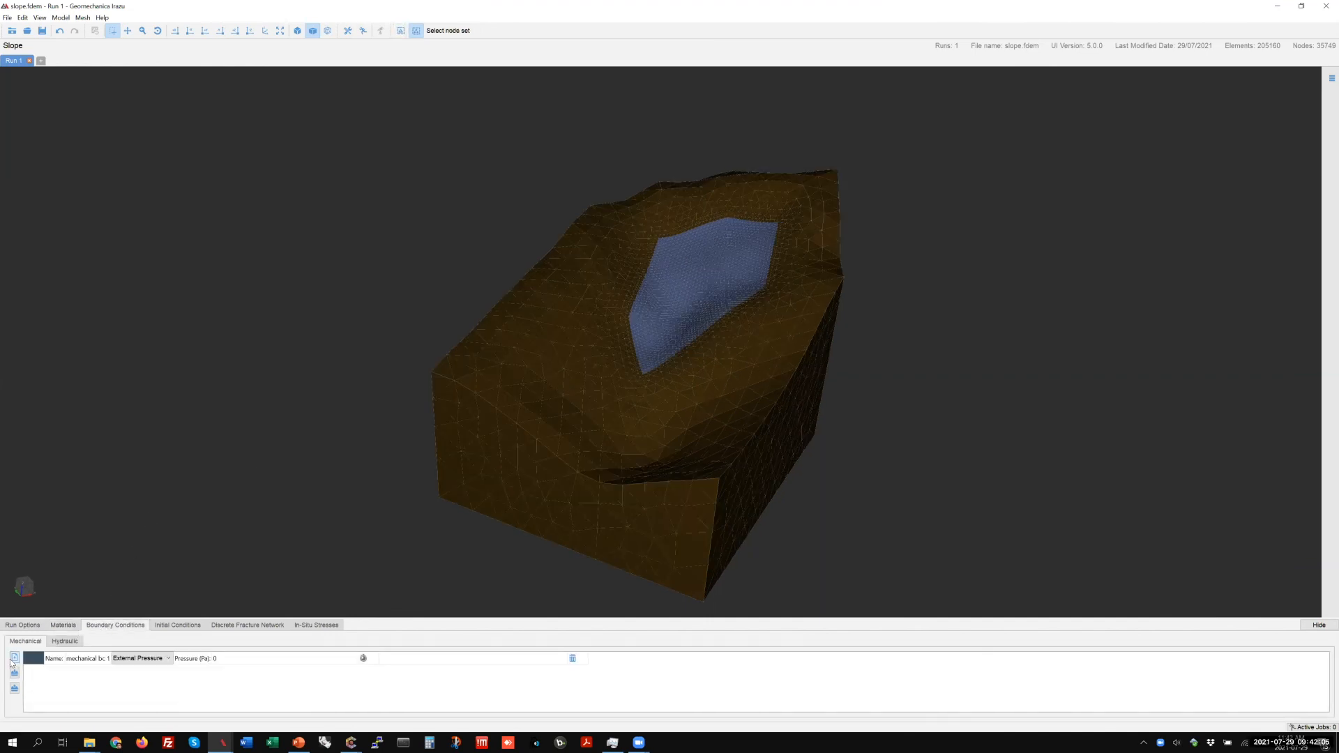
left_click(14, 659)
double_click(70, 659)
type("n")
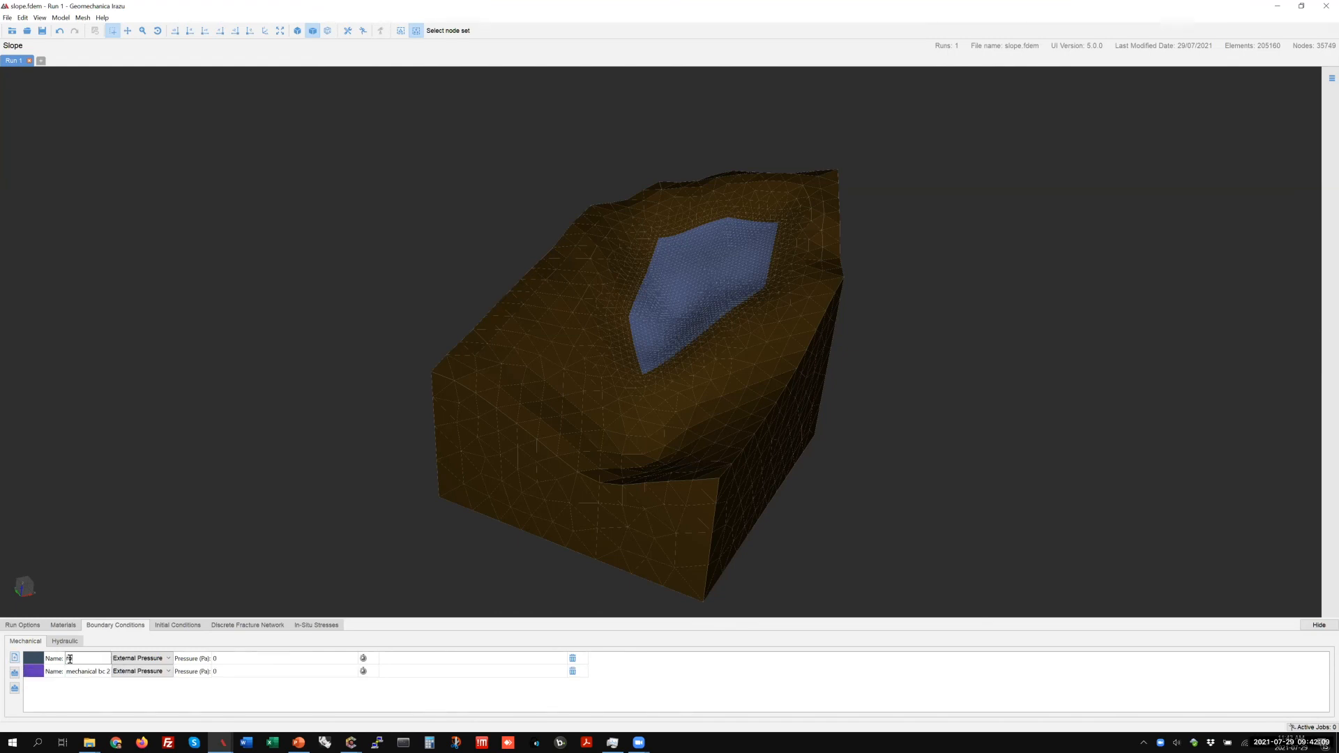
type("ollers")
double_click(85, 672)
type("pins")
Step: Set the rollers boundary condition to Roller in Z and the pins boundary condition to Pin
left_click(138, 669)
left_click(124, 689)
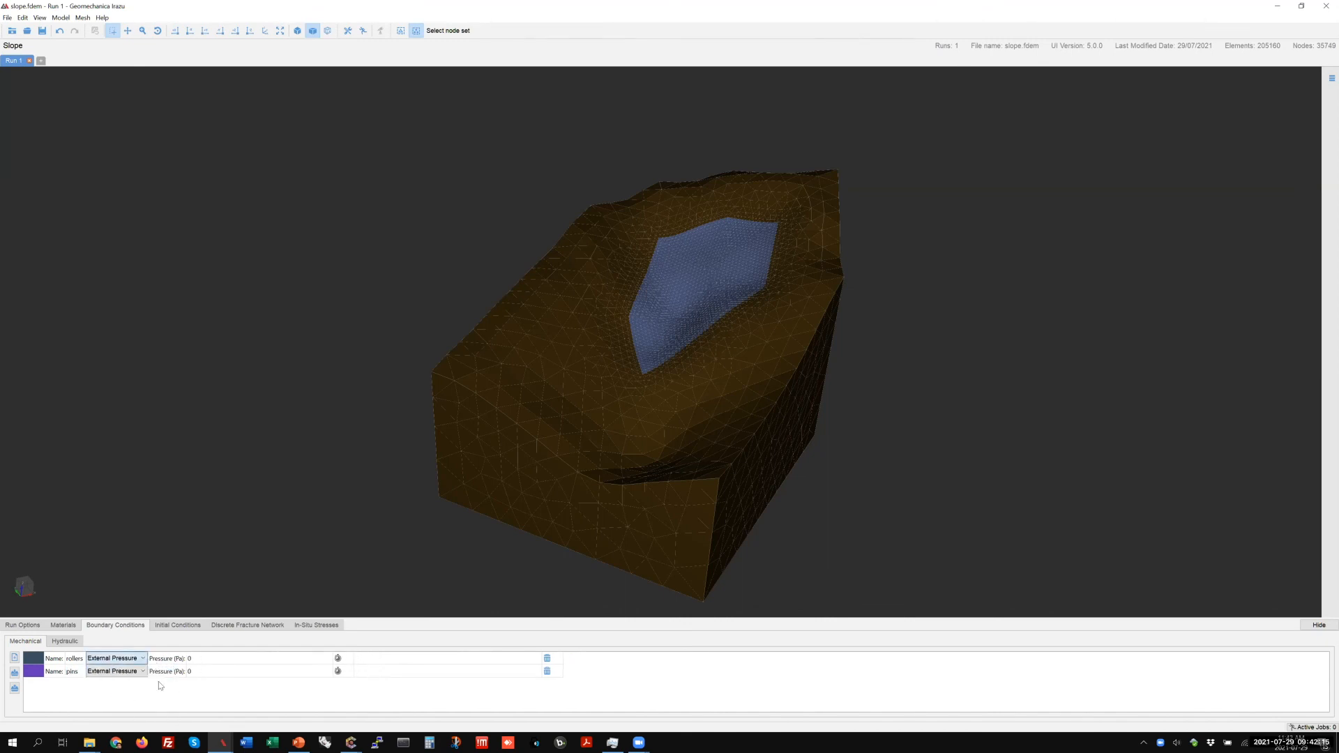
left_click(171, 658)
left_click(134, 678)
left_click(133, 671)
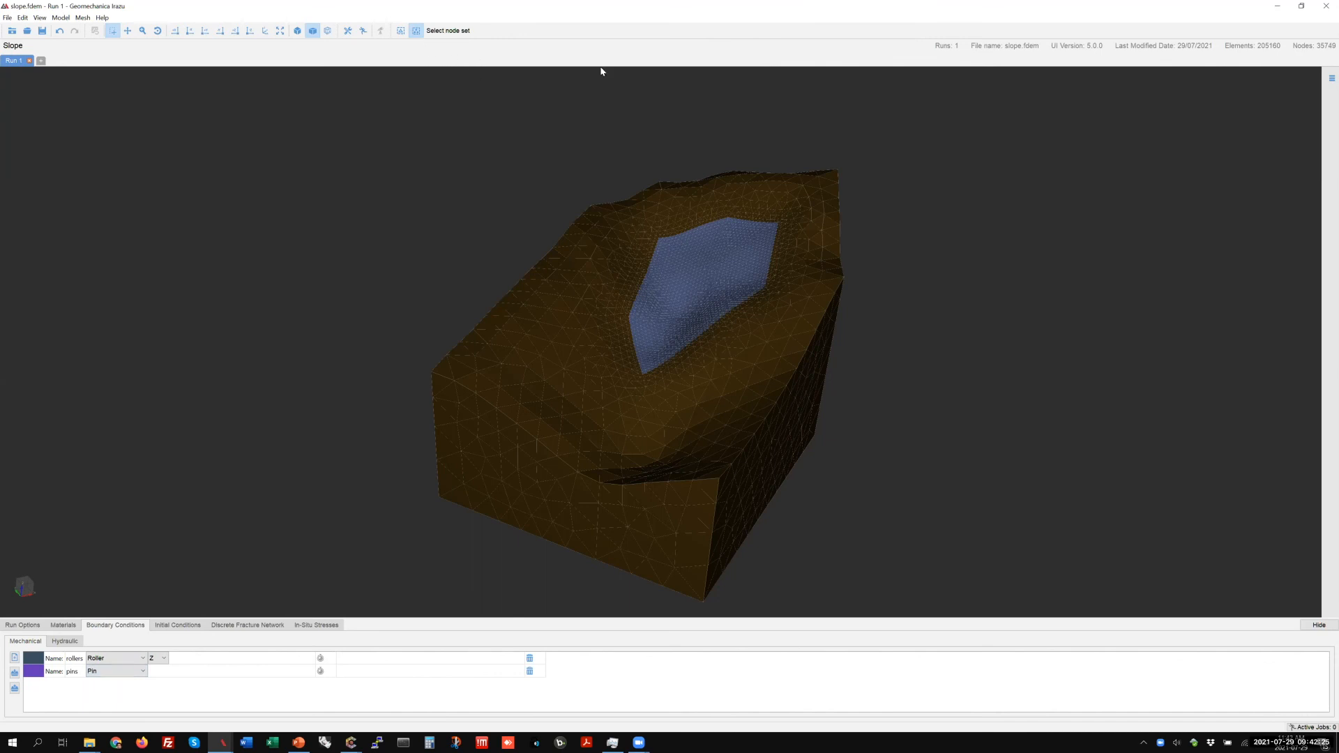
Step: Select node set NS2 on the model's exterior sides and assign it to the rollers boundary condition
left_click(452, 32)
left_click(391, 175)
right_click(393, 171)
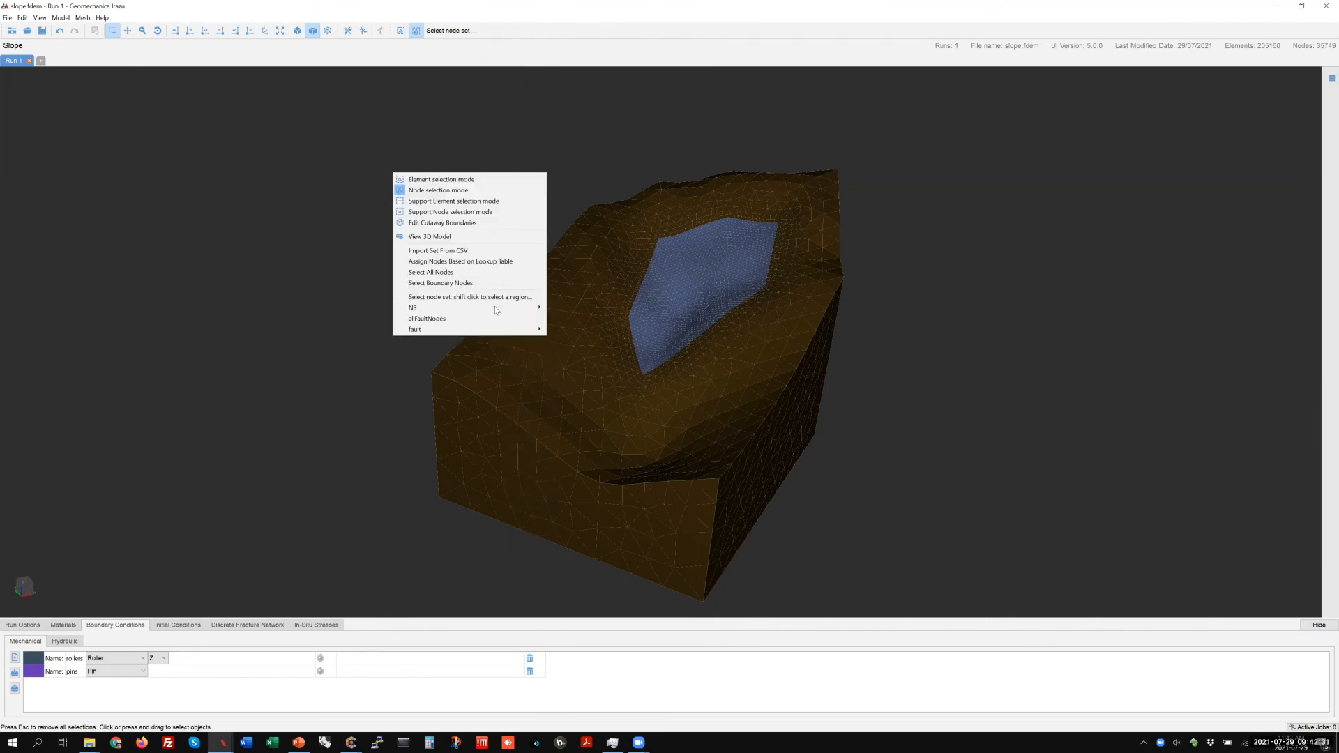
mouse_move(516, 307)
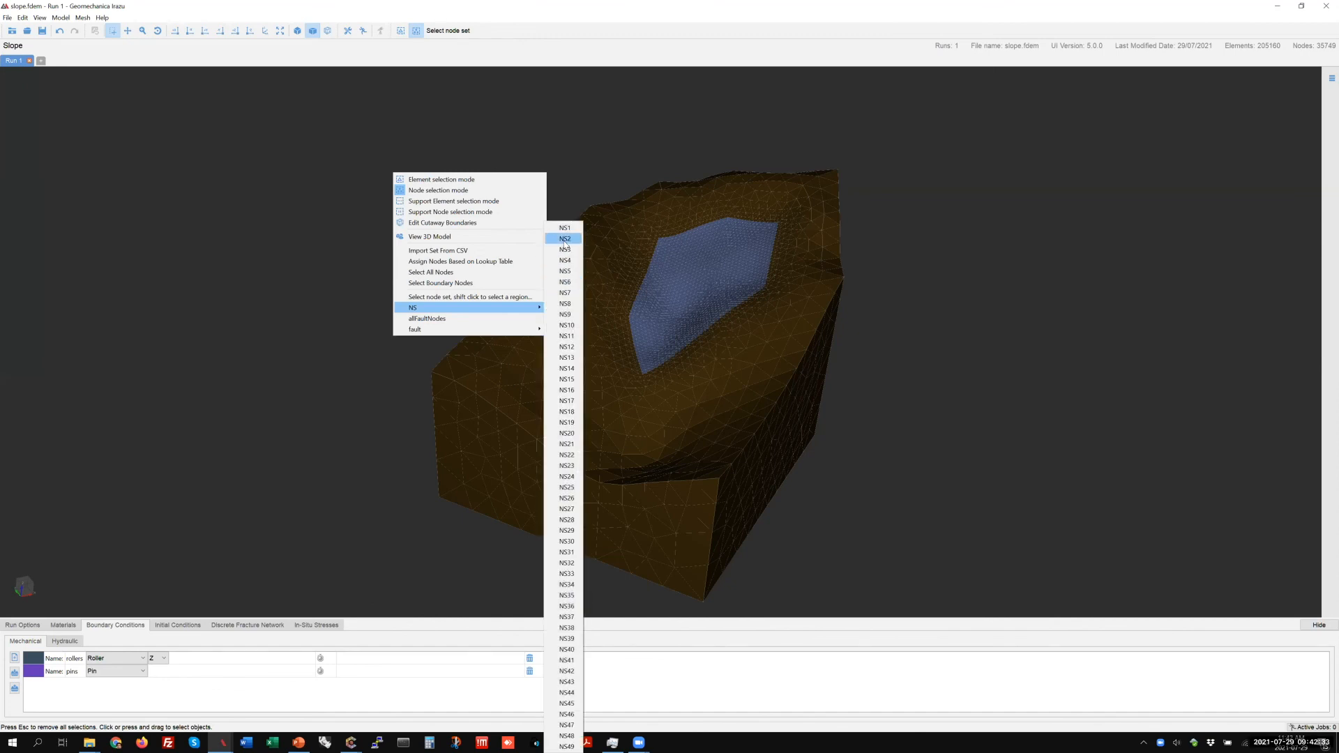
left_click(565, 238)
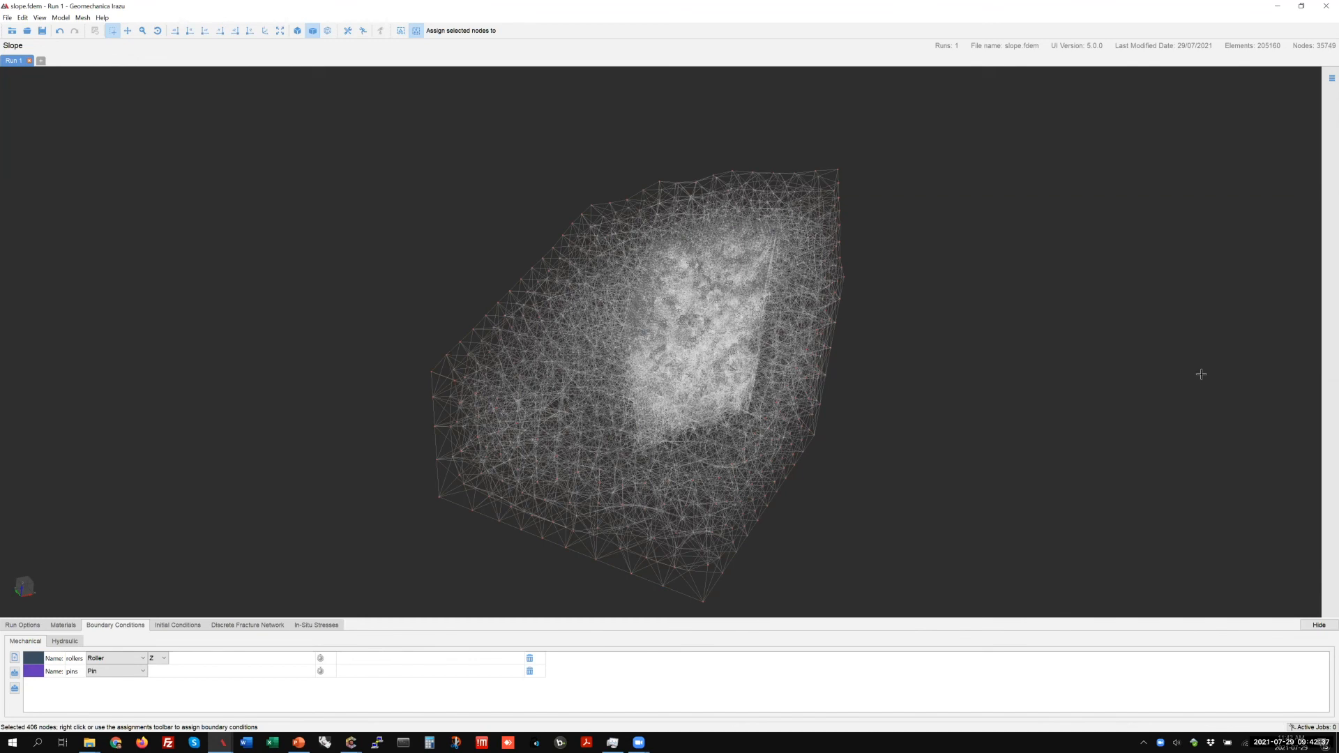
middle_click_drag(668, 398, 636, 364)
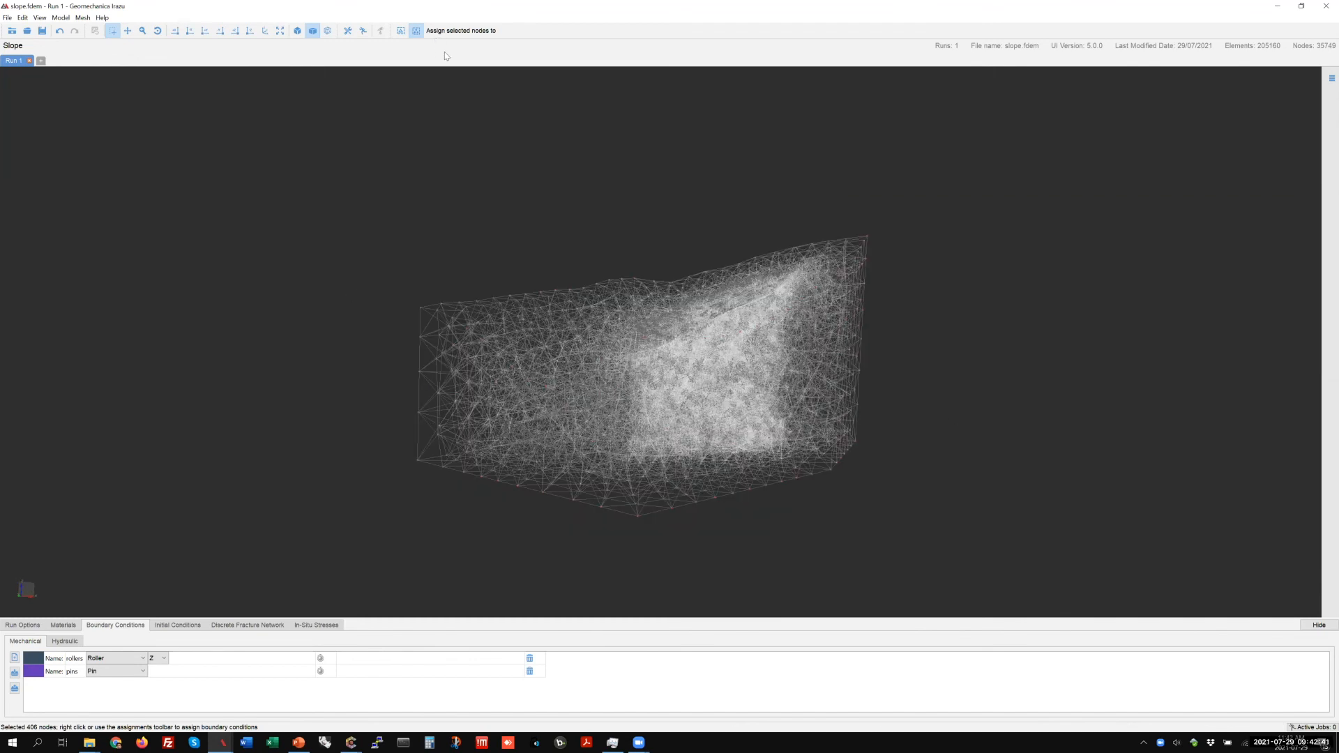
middle_click_drag(467, 71, 465, 83)
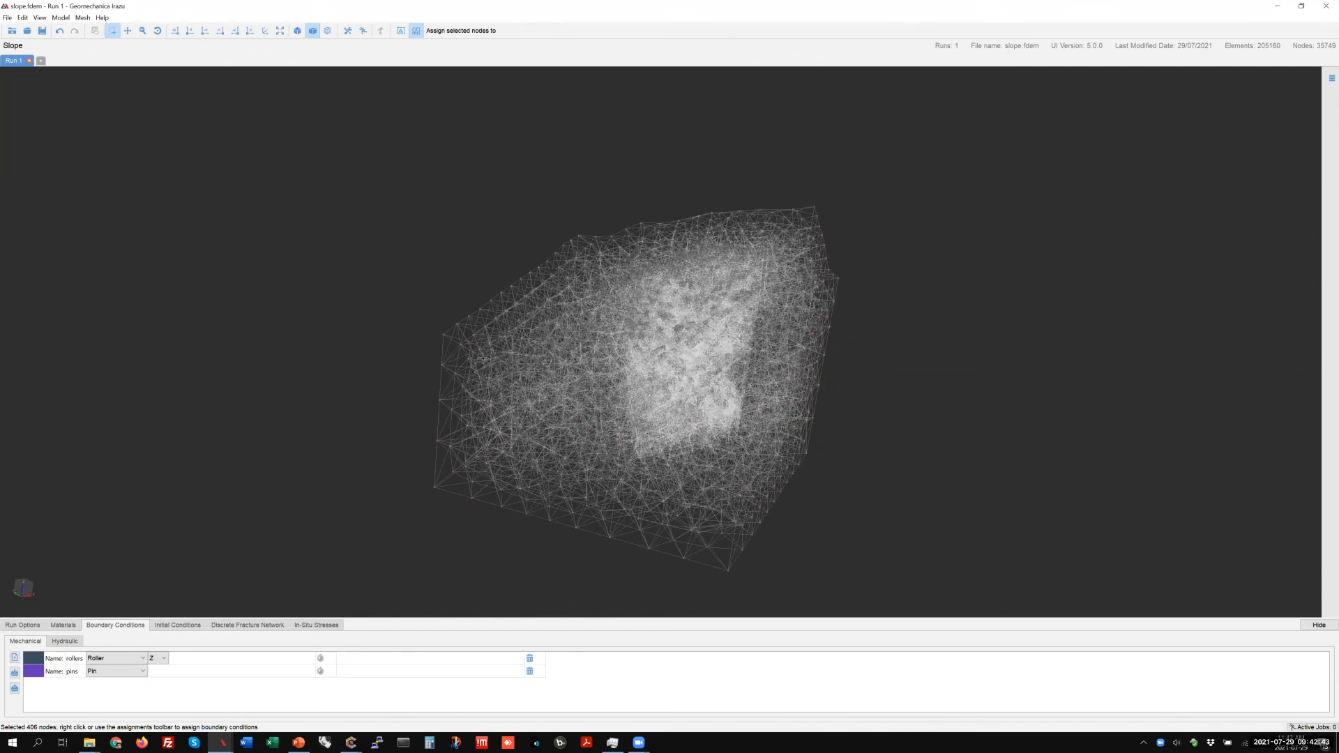
left_click(438, 33)
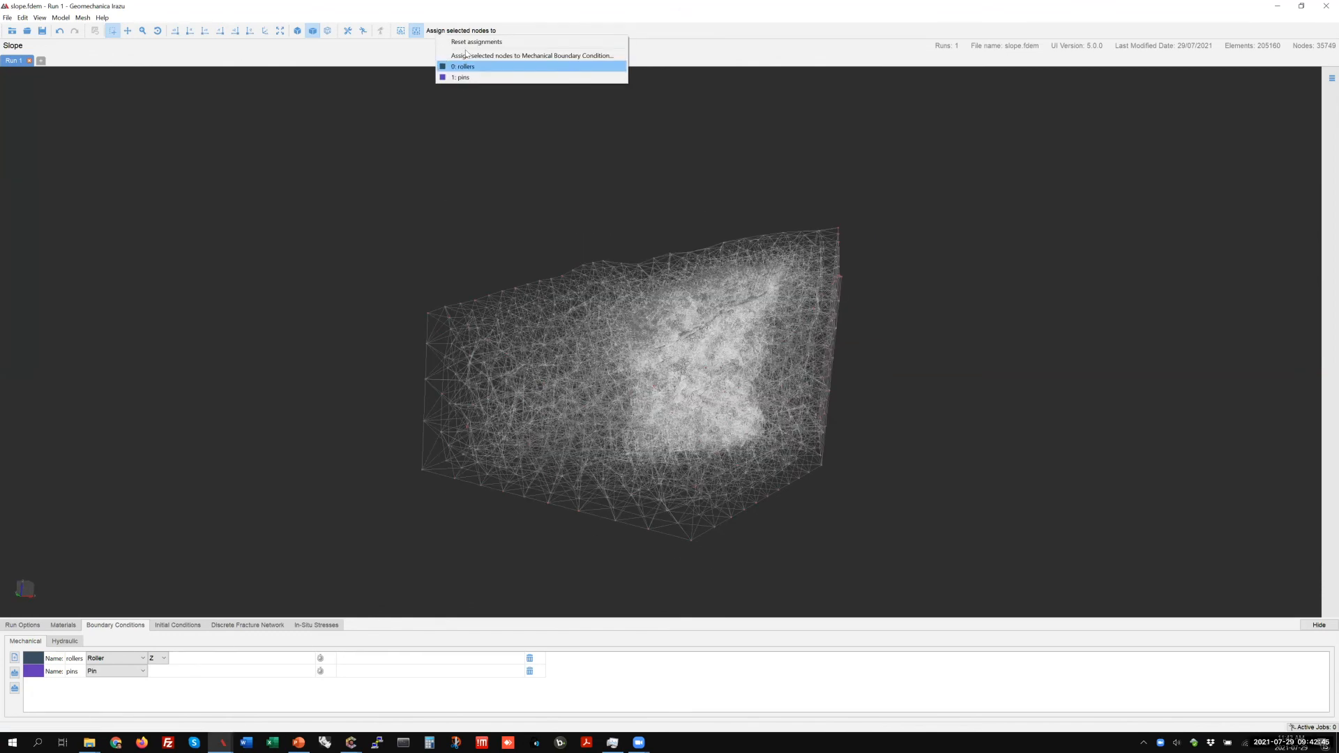
left_click(445, 64)
Step: Select node set NS3 on the model's underside and assign it to the pins boundary condition
left_click(439, 33)
mouse_move(483, 40)
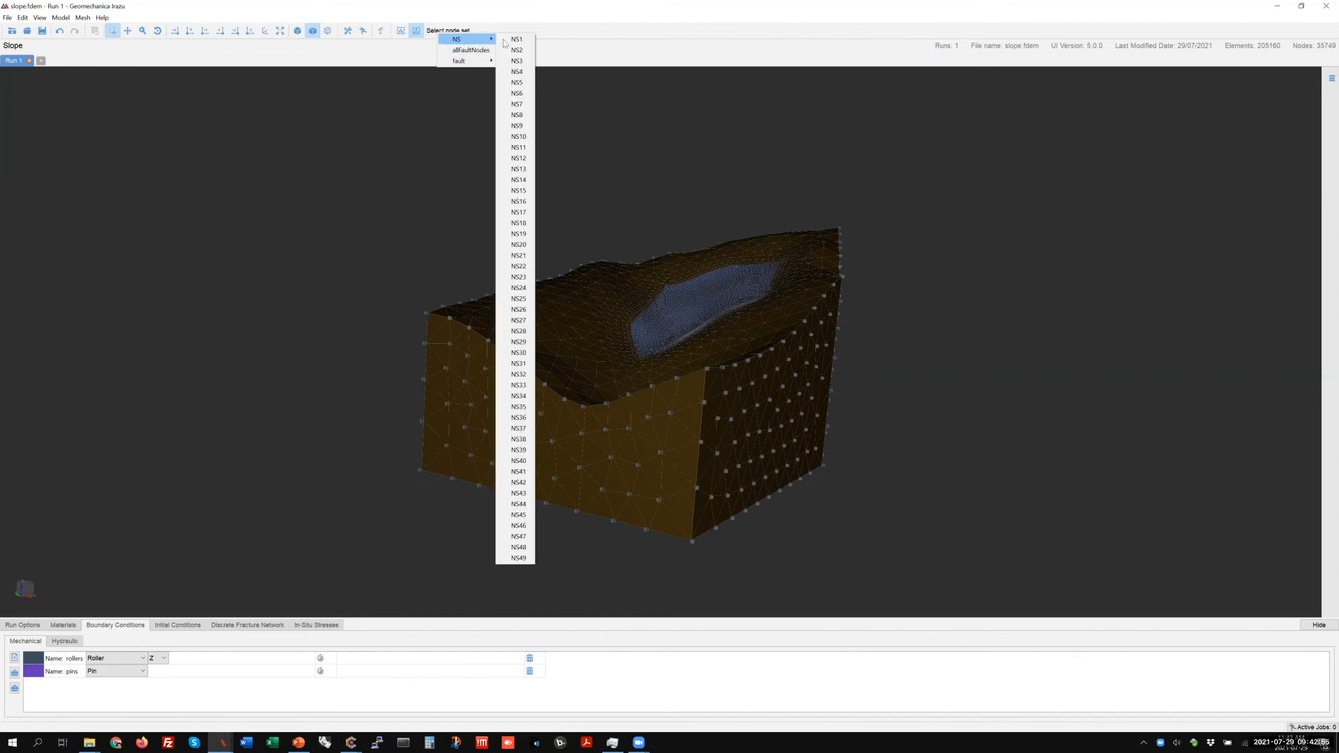
left_click(518, 61)
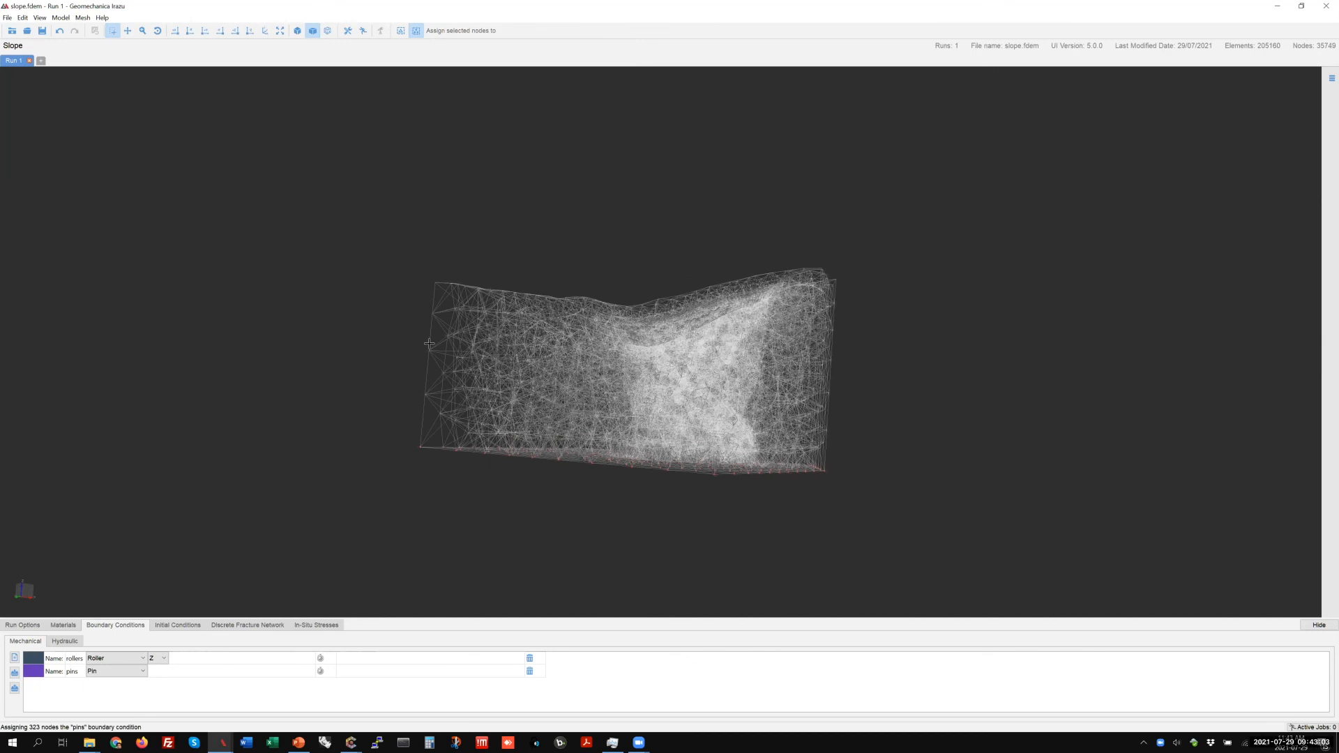
middle_click_drag(996, 264, 362, 535)
middle_click_drag(458, 486, 705, 427)
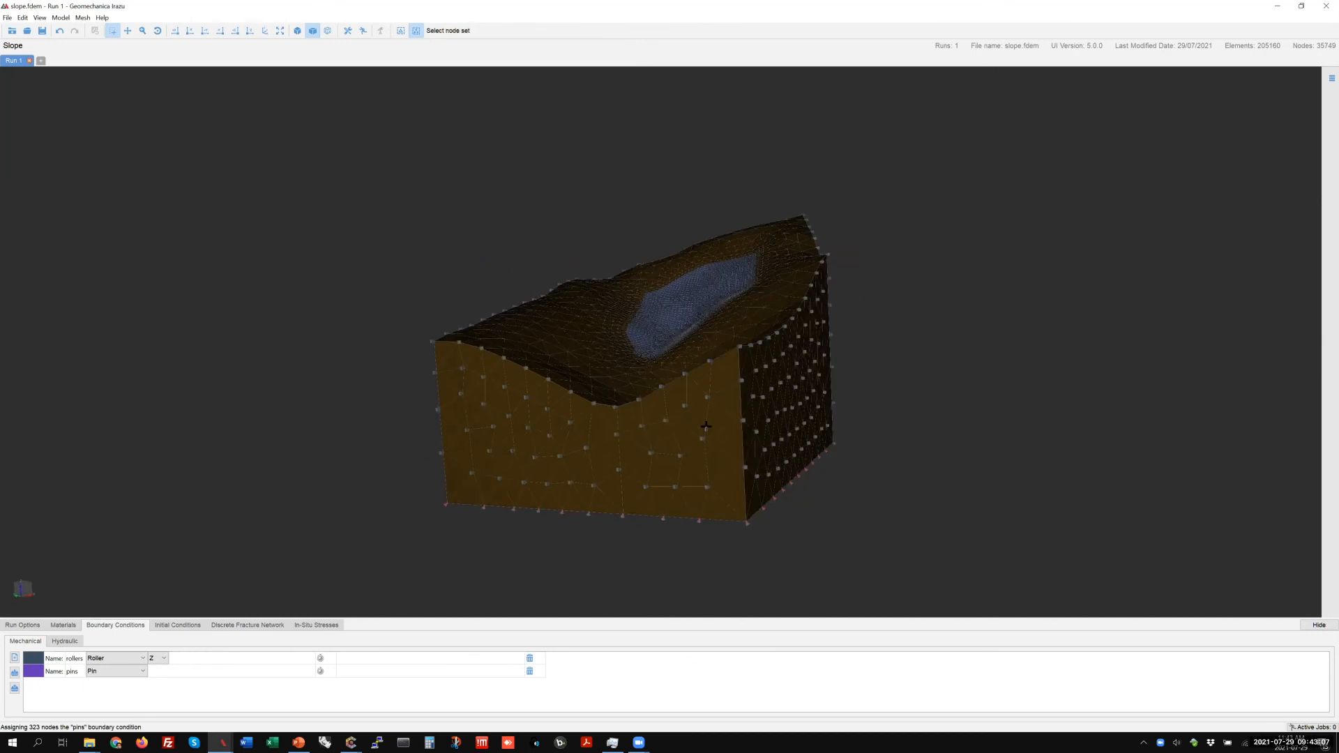
Step: Try box-selecting the nodes along the model's vertical corner edge
middle_click_drag(634, 466, 748, 369)
left_click_drag(512, 285, 465, 558)
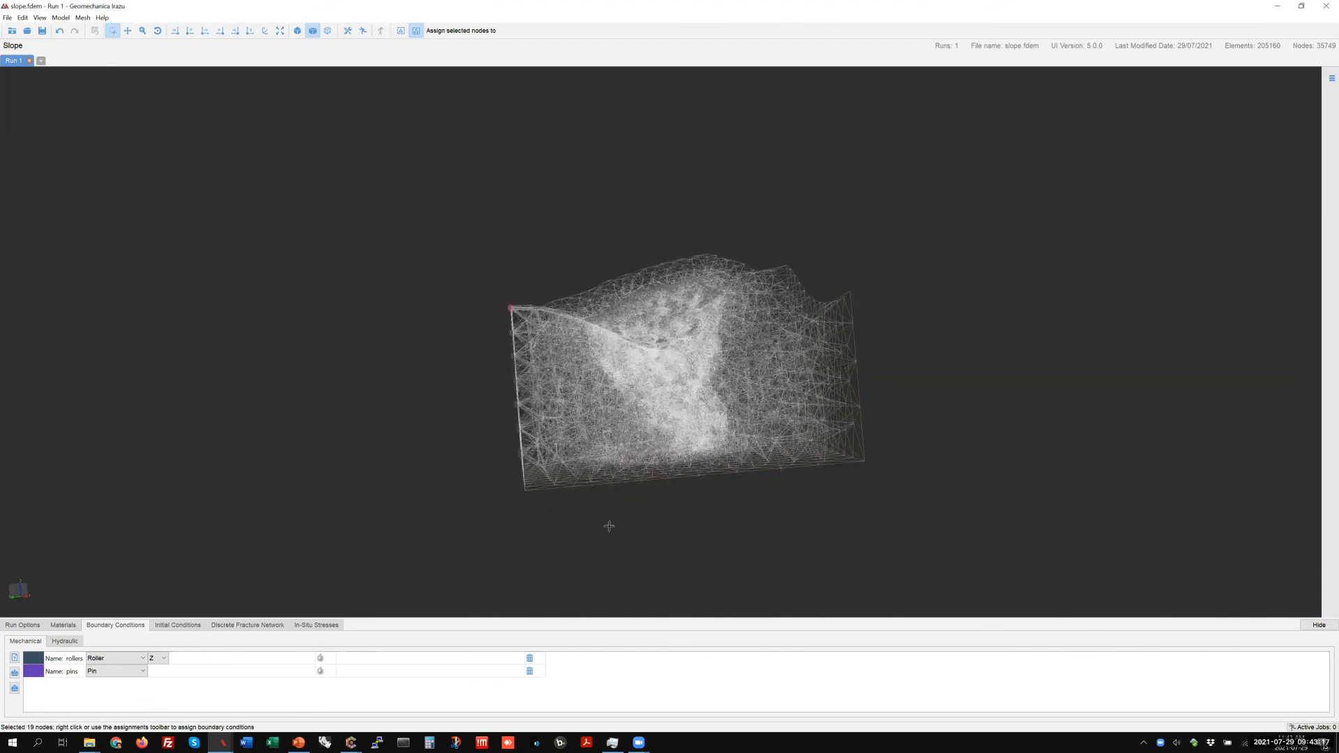
middle_click_drag(377, 524, 404, 532)
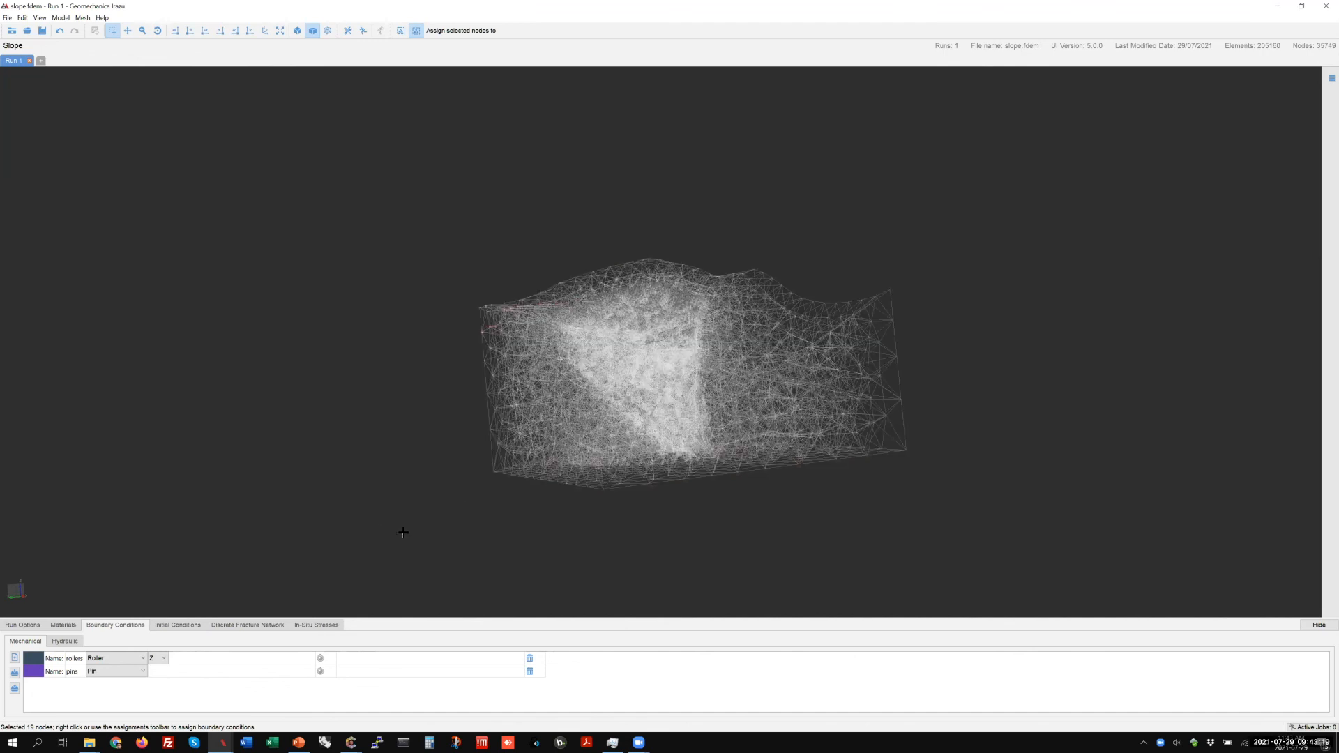
middle_click_drag(493, 429, 493, 430)
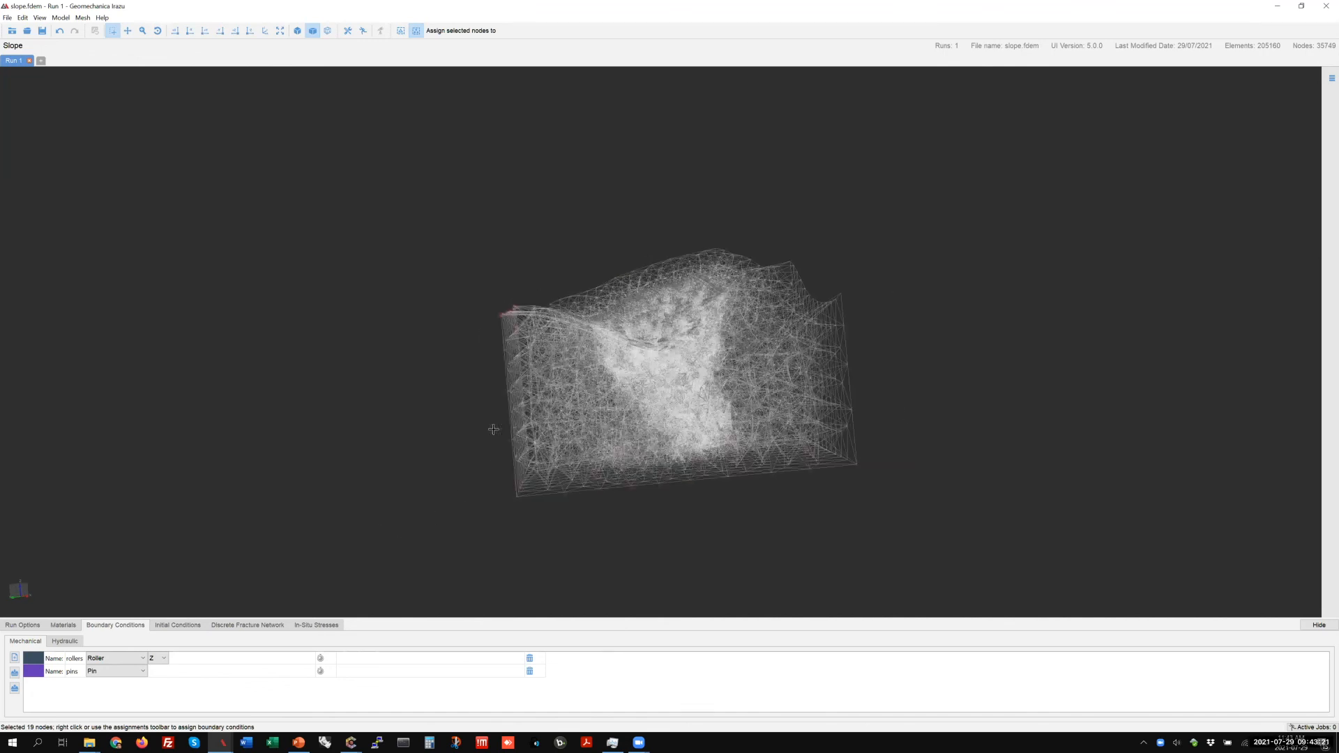
key("Escape")
Step: Add a mechanical discrete fracture network entry, set its type to Cohesive, and review its strength properties
left_click(238, 628)
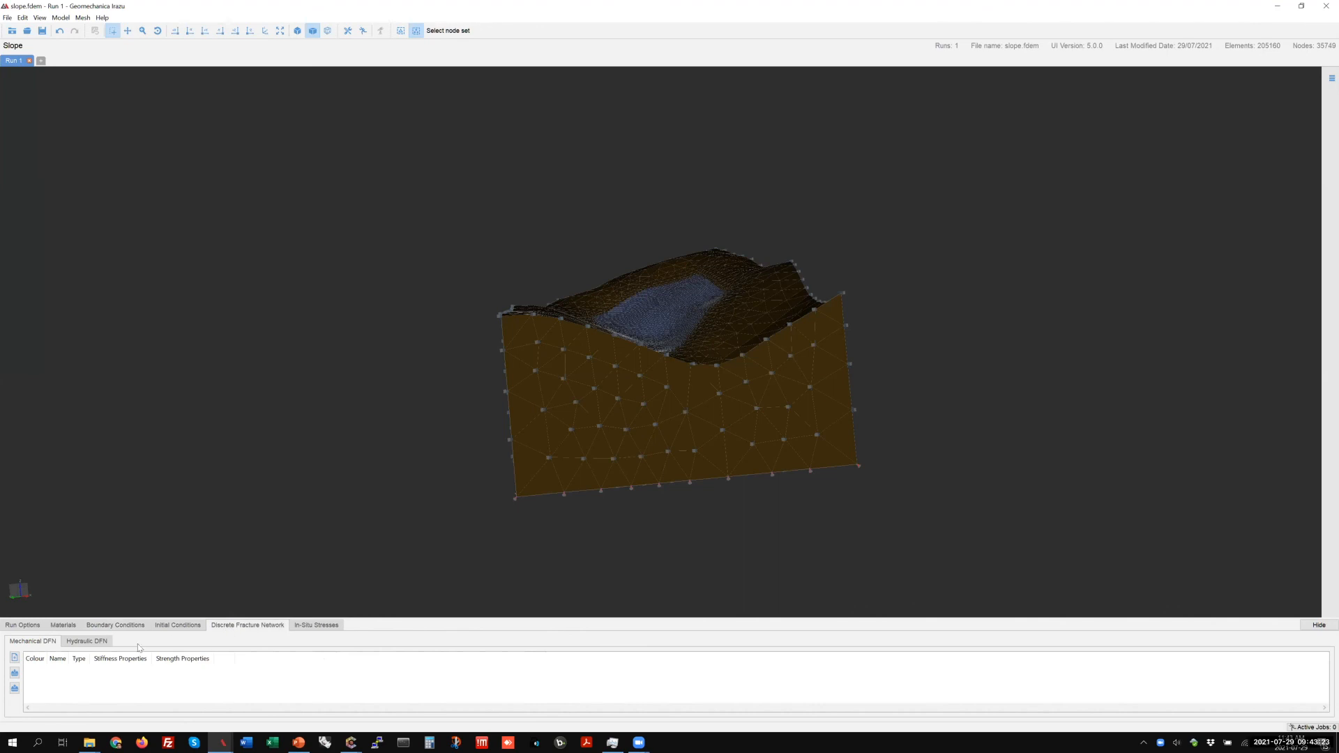
left_click(14, 658)
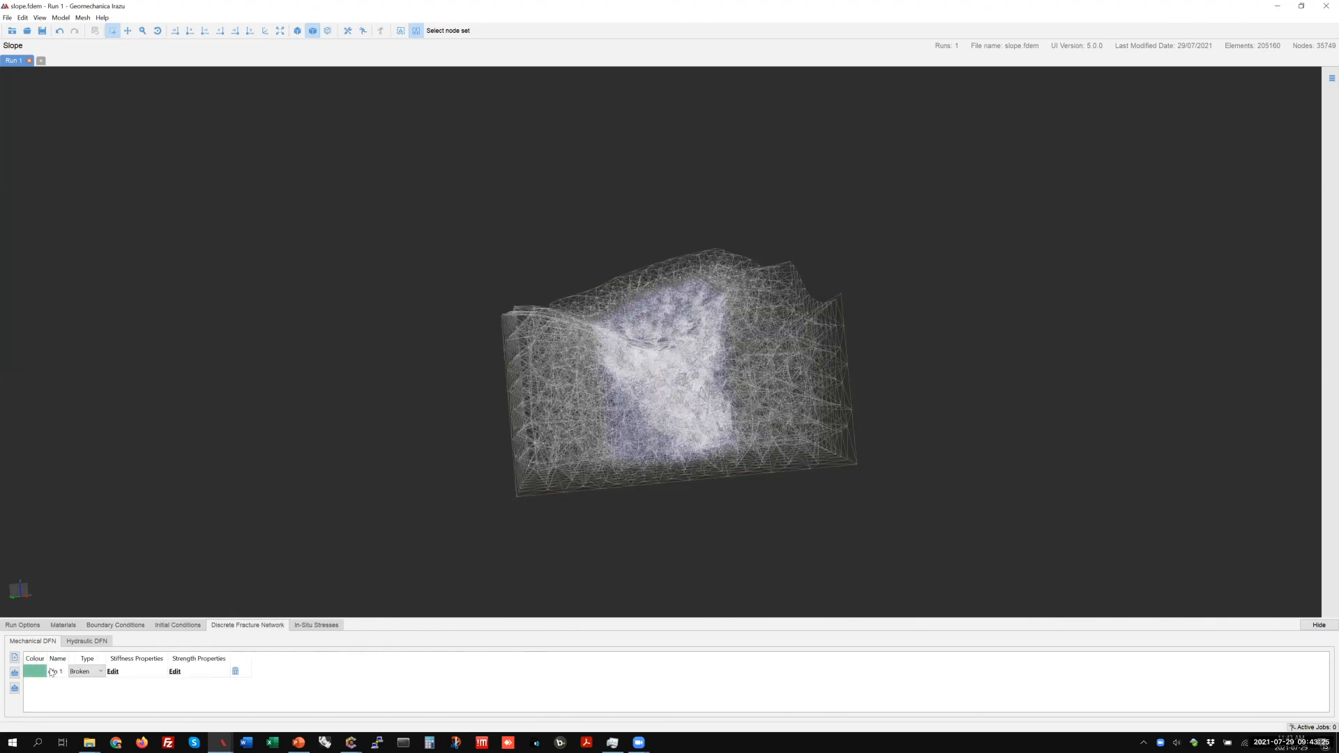
left_click(80, 672)
left_click(89, 691)
left_click(178, 676)
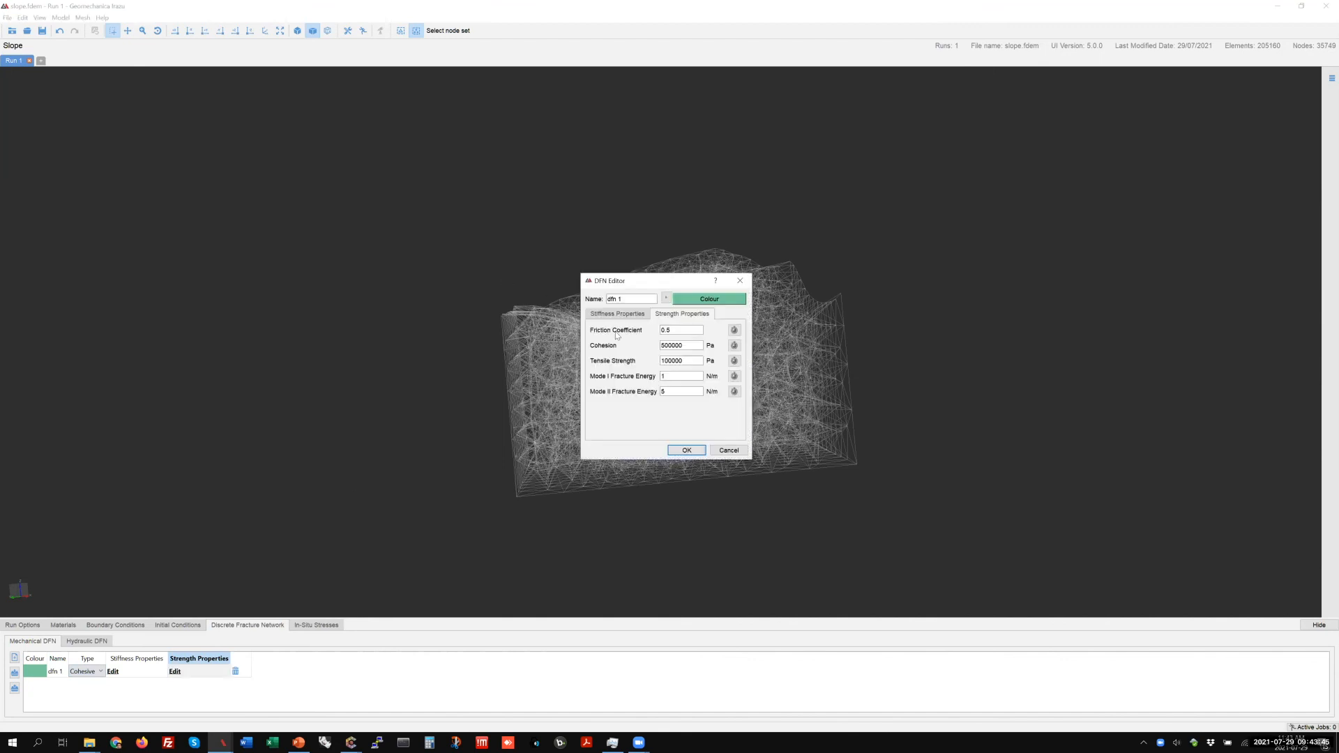
left_click(731, 452)
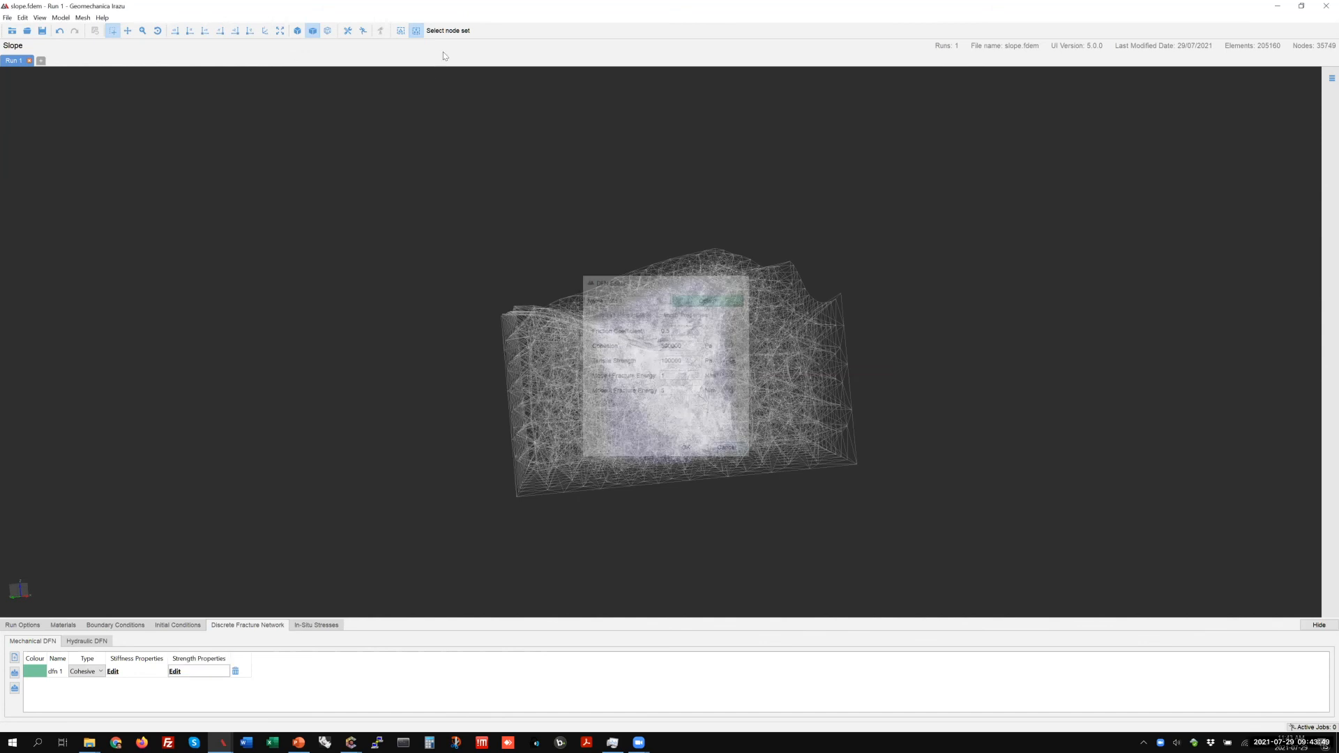
Step: Select the node set of the internal fault nodes and examine it inside the wireframe model
left_click(434, 34)
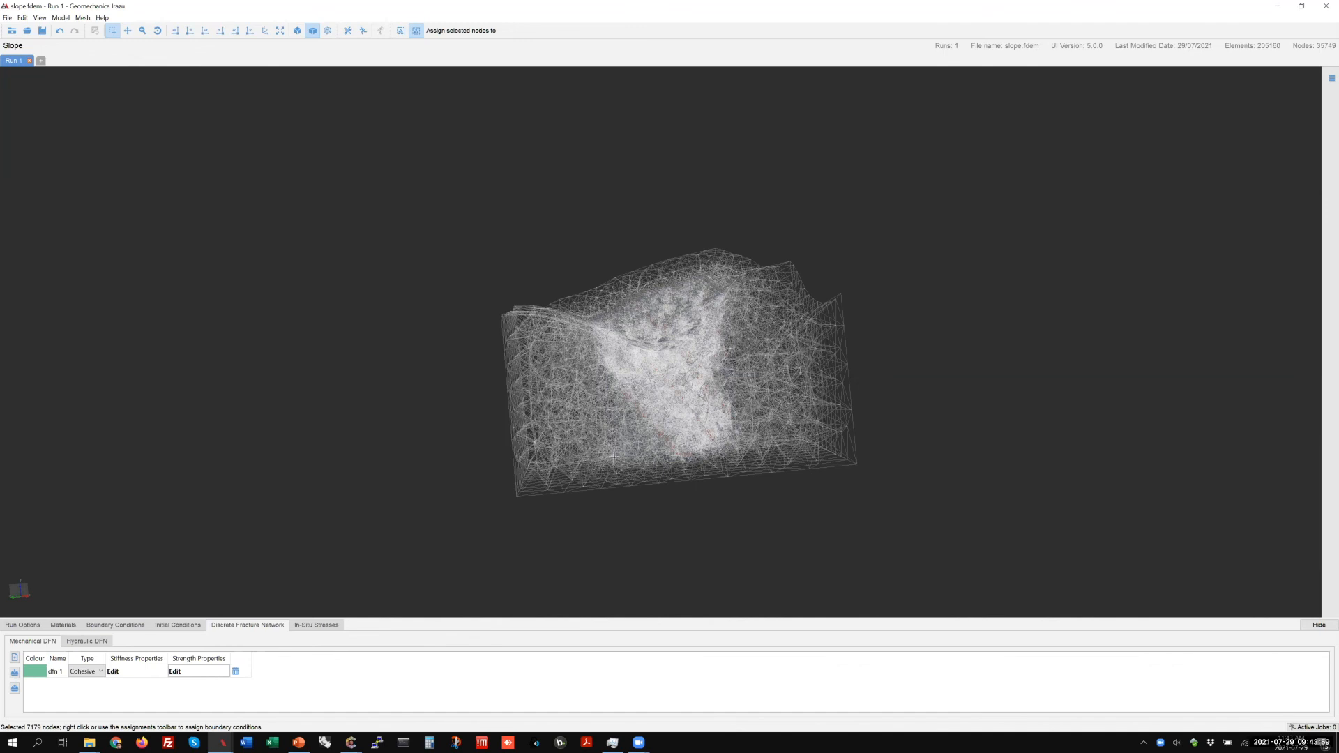
scroll(419, 188, "up", 2)
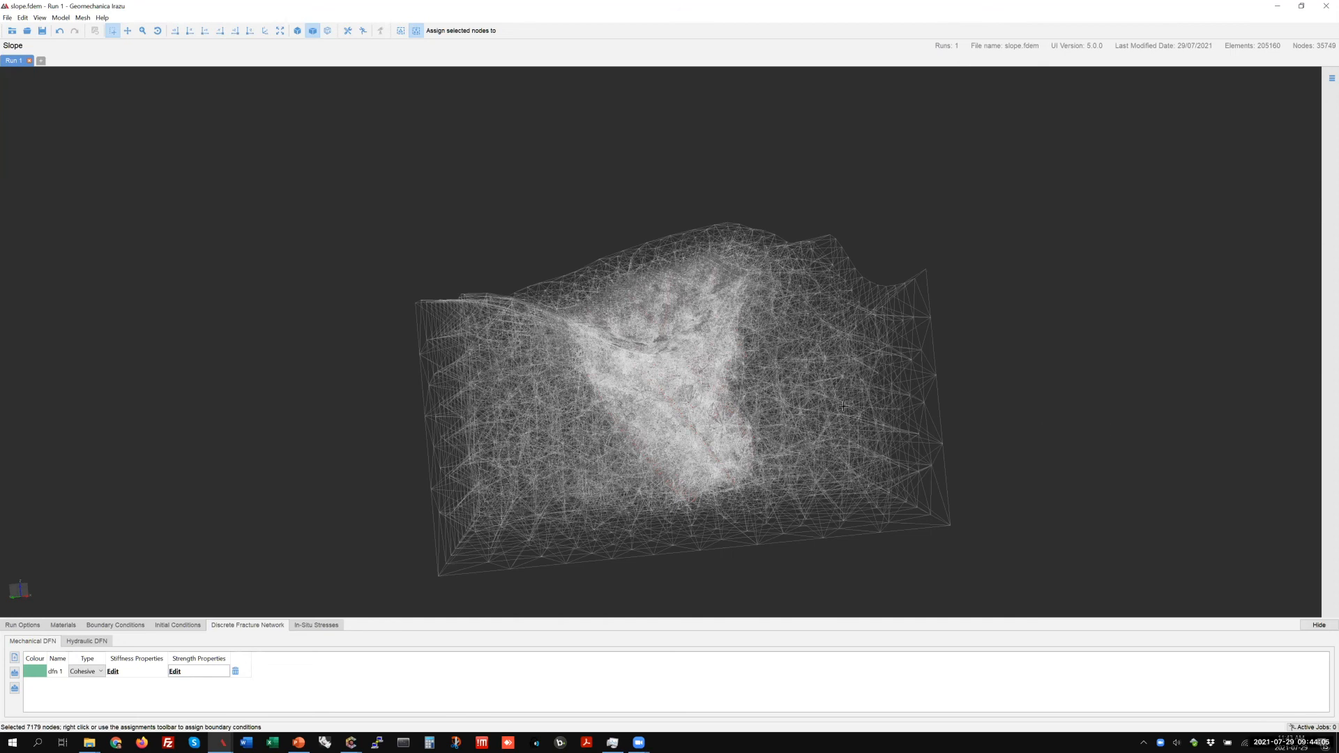
scroll(998, 408, "up", 3)
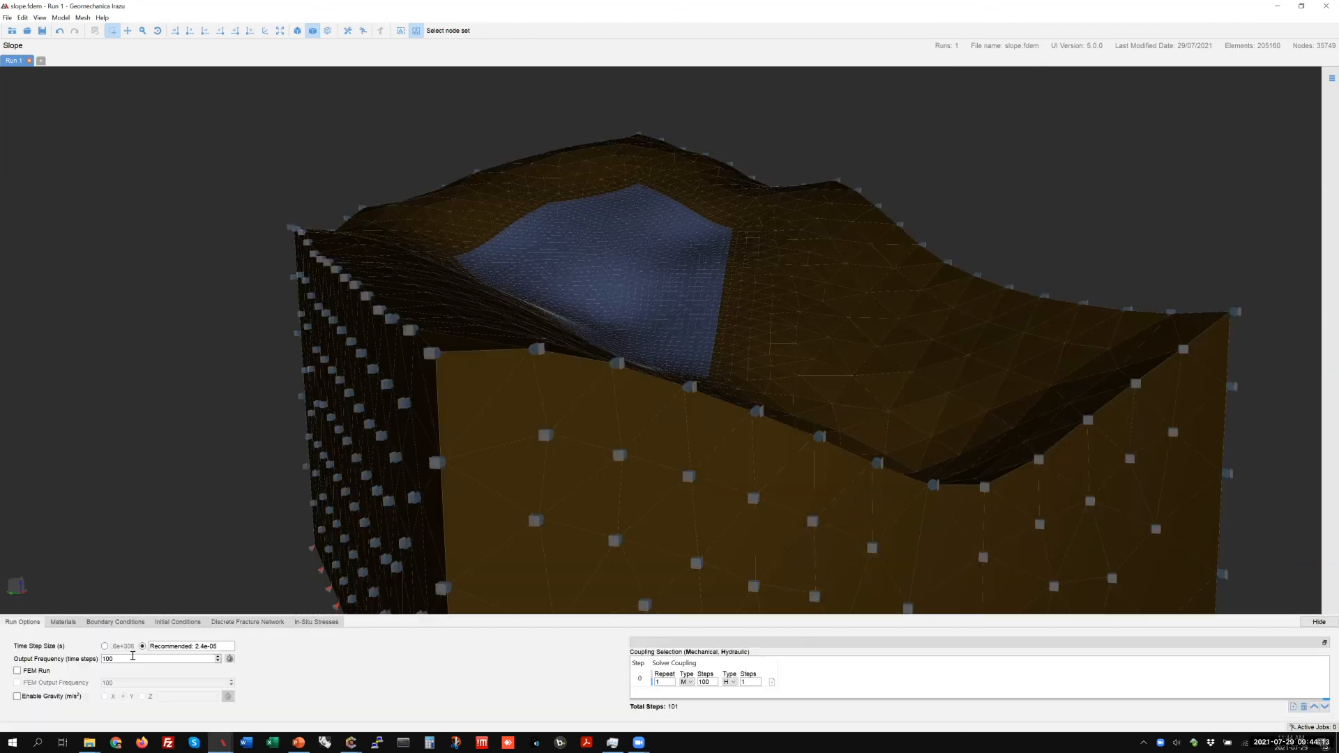
Step: Set the output frequency to 1000 time steps and replace the default solver coupling with a mechanical-only entry of 100000 steps
left_click(133, 658)
type("000")
left_click(762, 674)
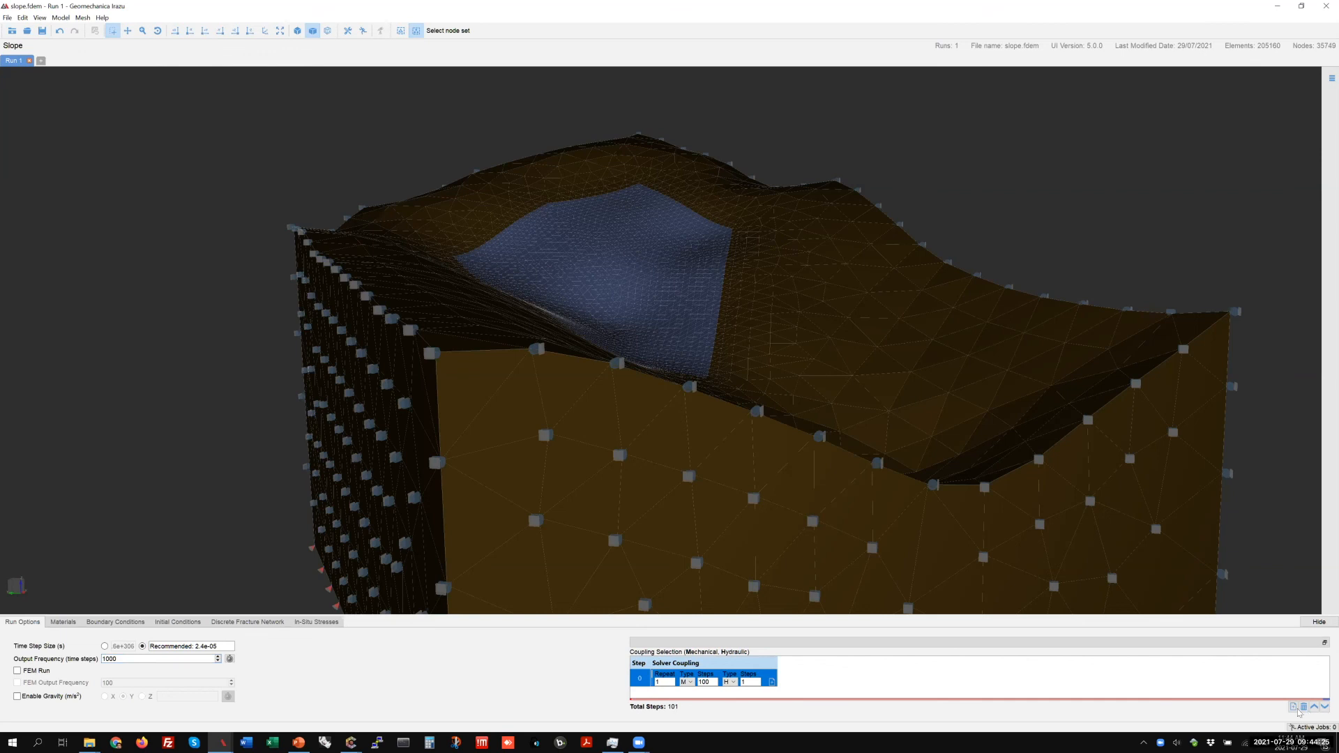
left_click(1304, 706)
left_click(1293, 706)
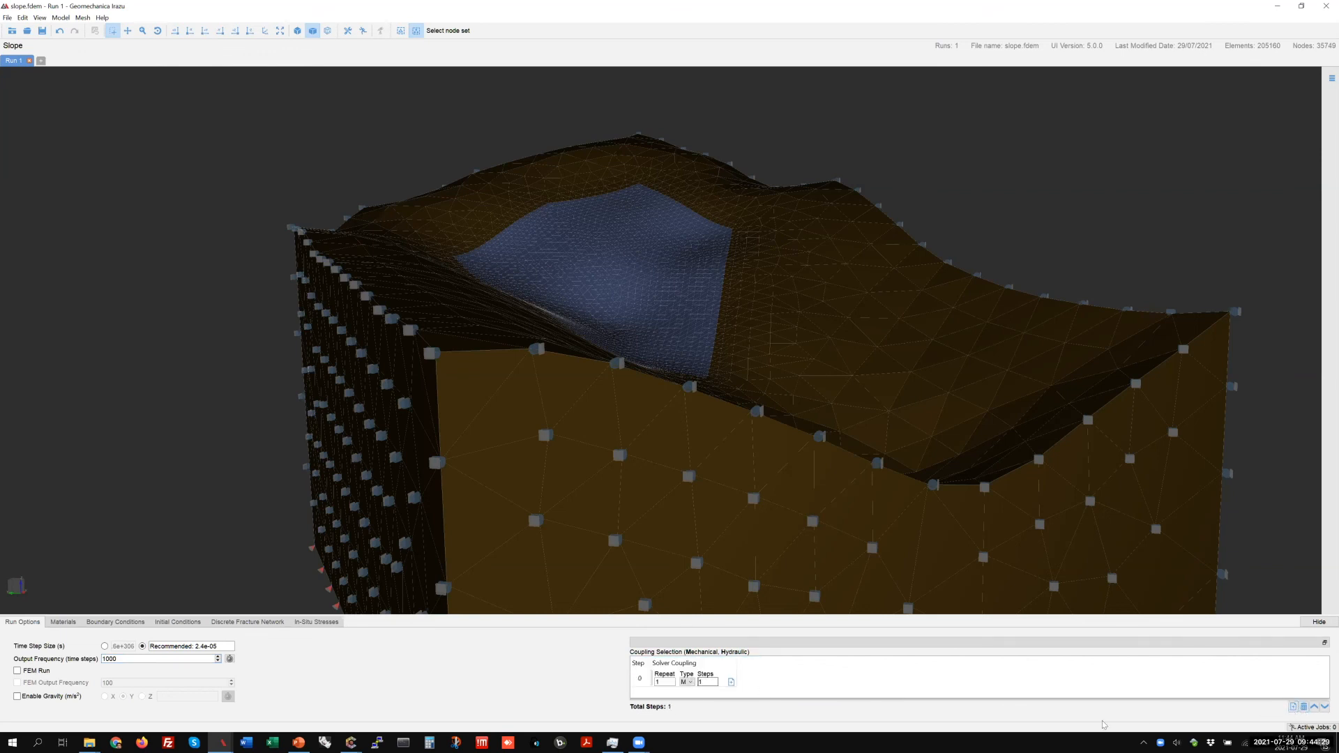
left_click(665, 682)
double_click(709, 682)
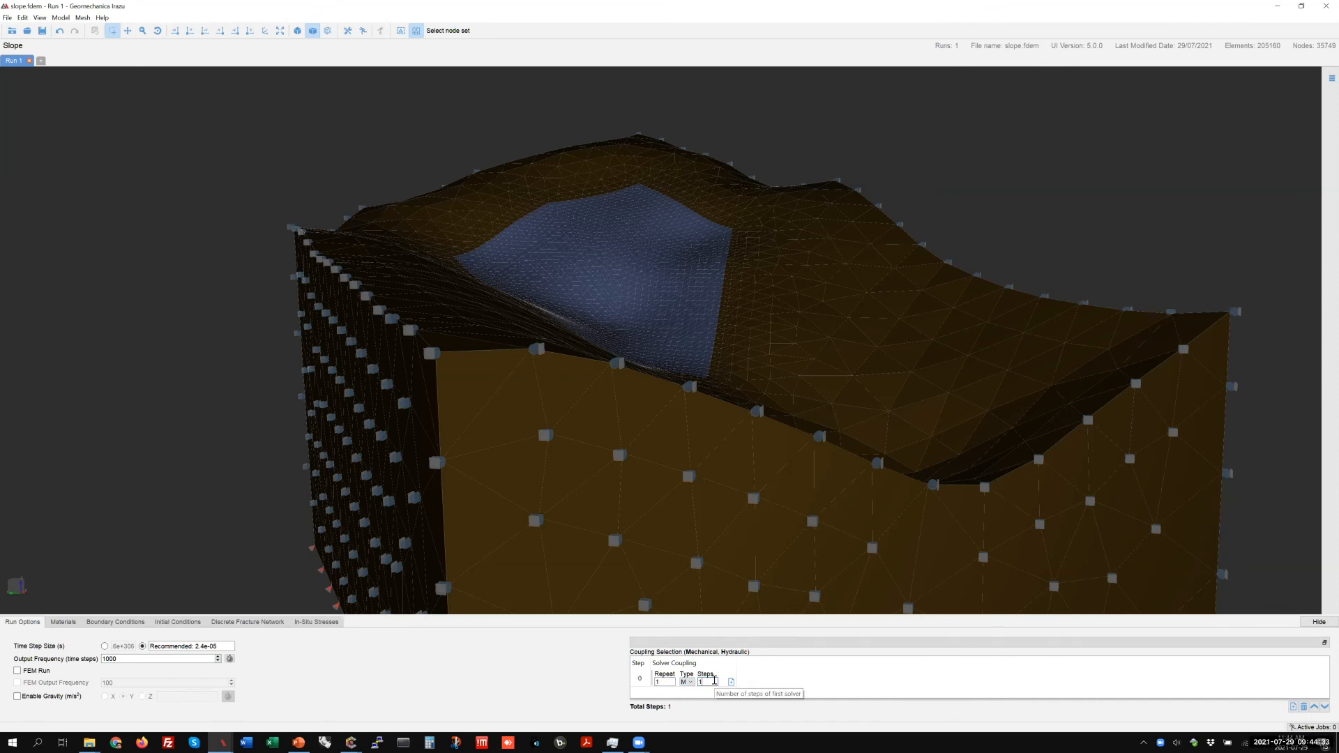
type("00000")
Step: Add a second solver coupling entry after the mechanical one and set its type to H
left_click(1293, 707)
scroll(792, 679, "down", 1)
left_click(693, 693)
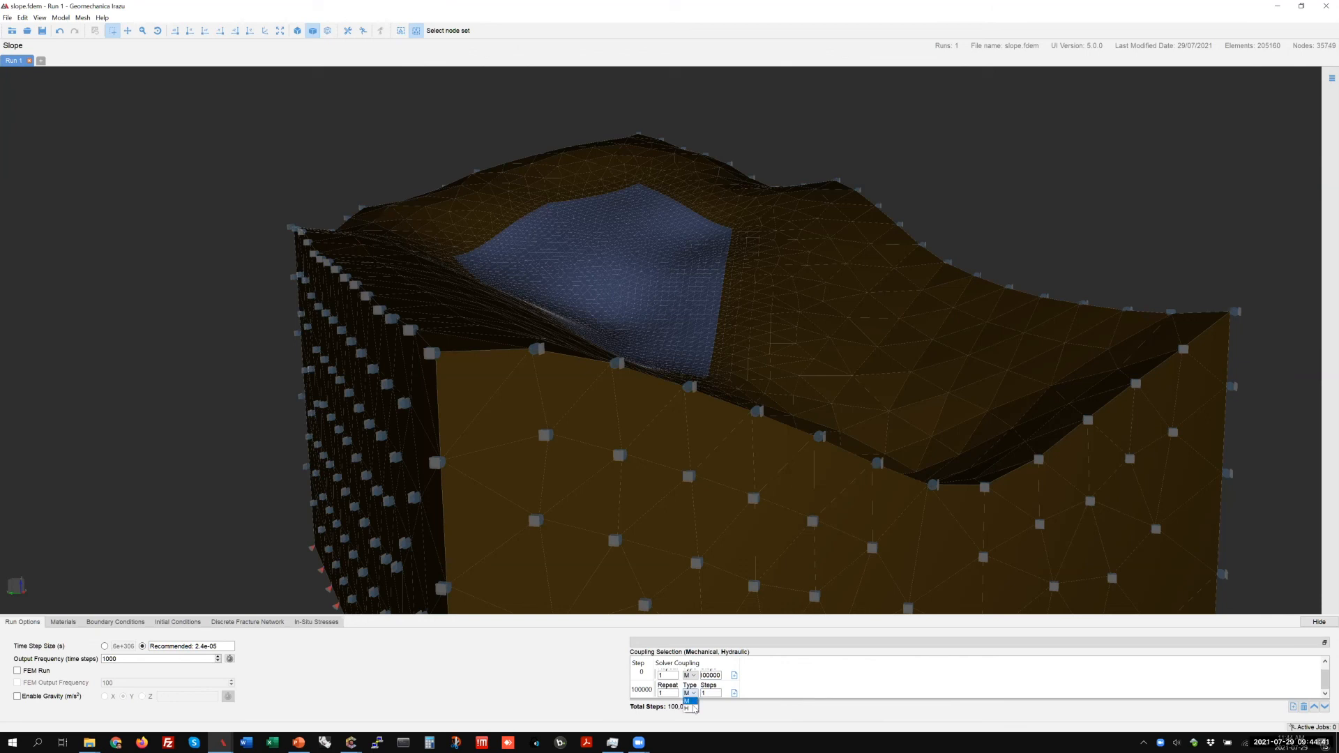
left_click(690, 705)
Step: Switch to Coreform Cubit and review the file formats available for exporting the mesh
mouse_move(514, 207)
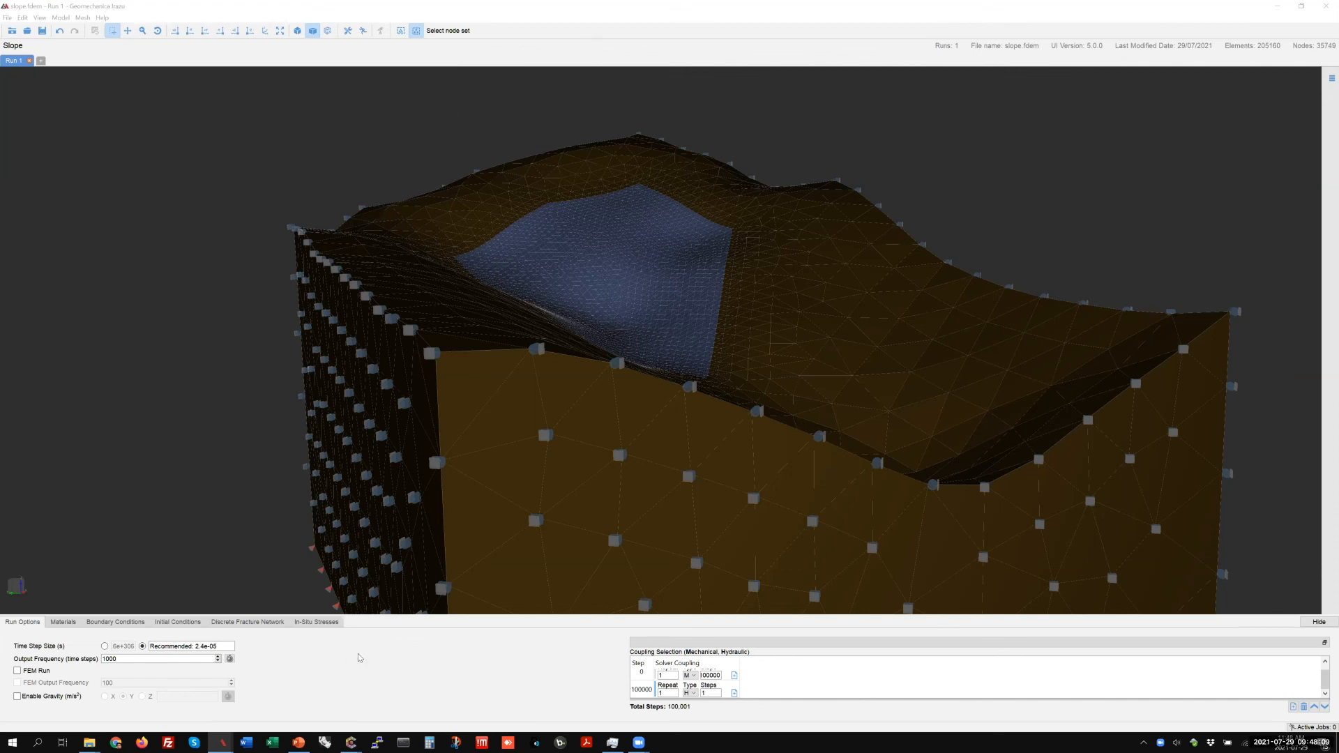
mouse_move(351, 742)
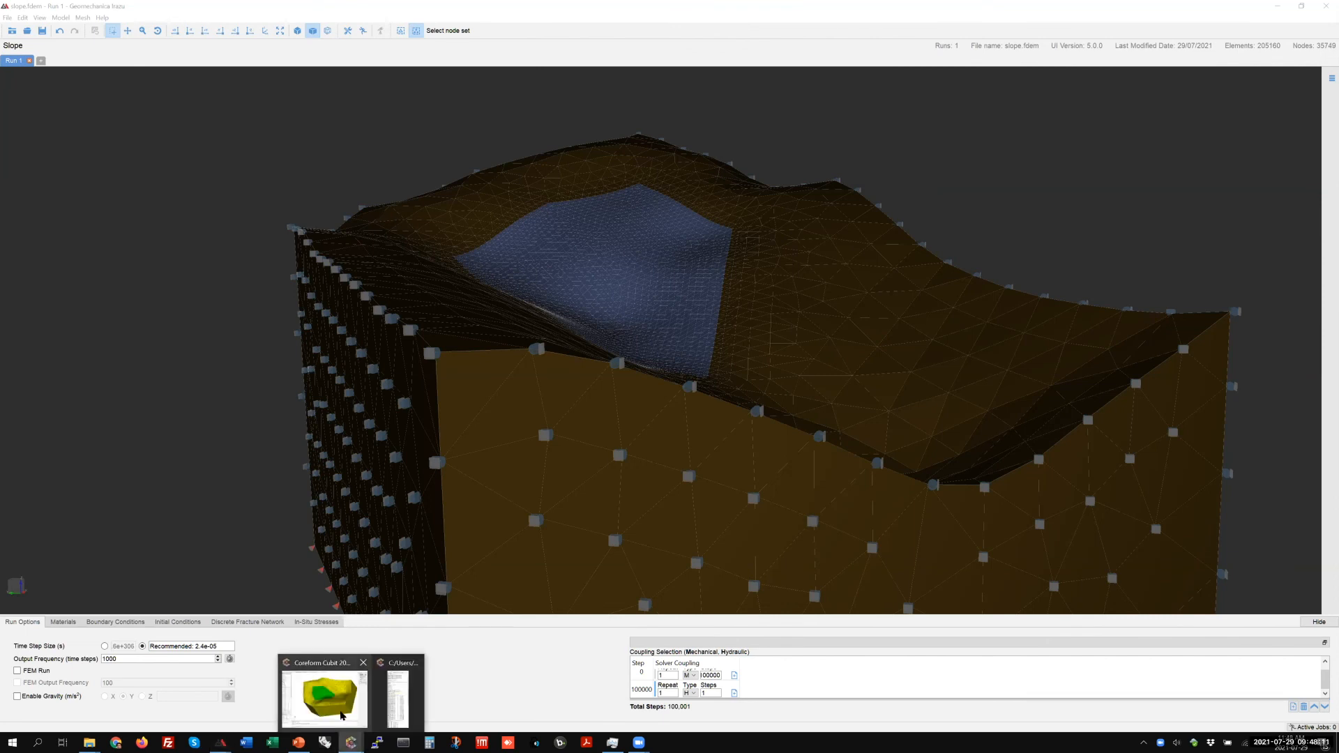
left_click(292, 92)
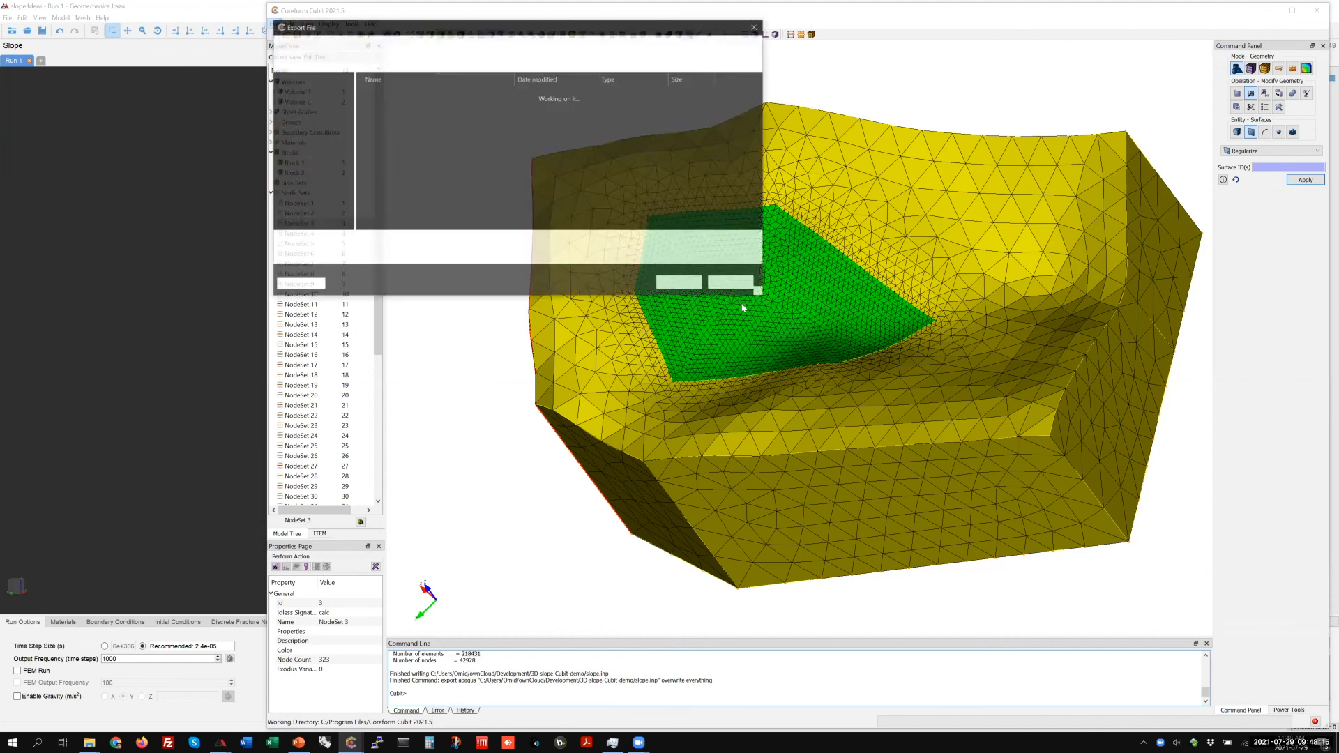
left_click(600, 256)
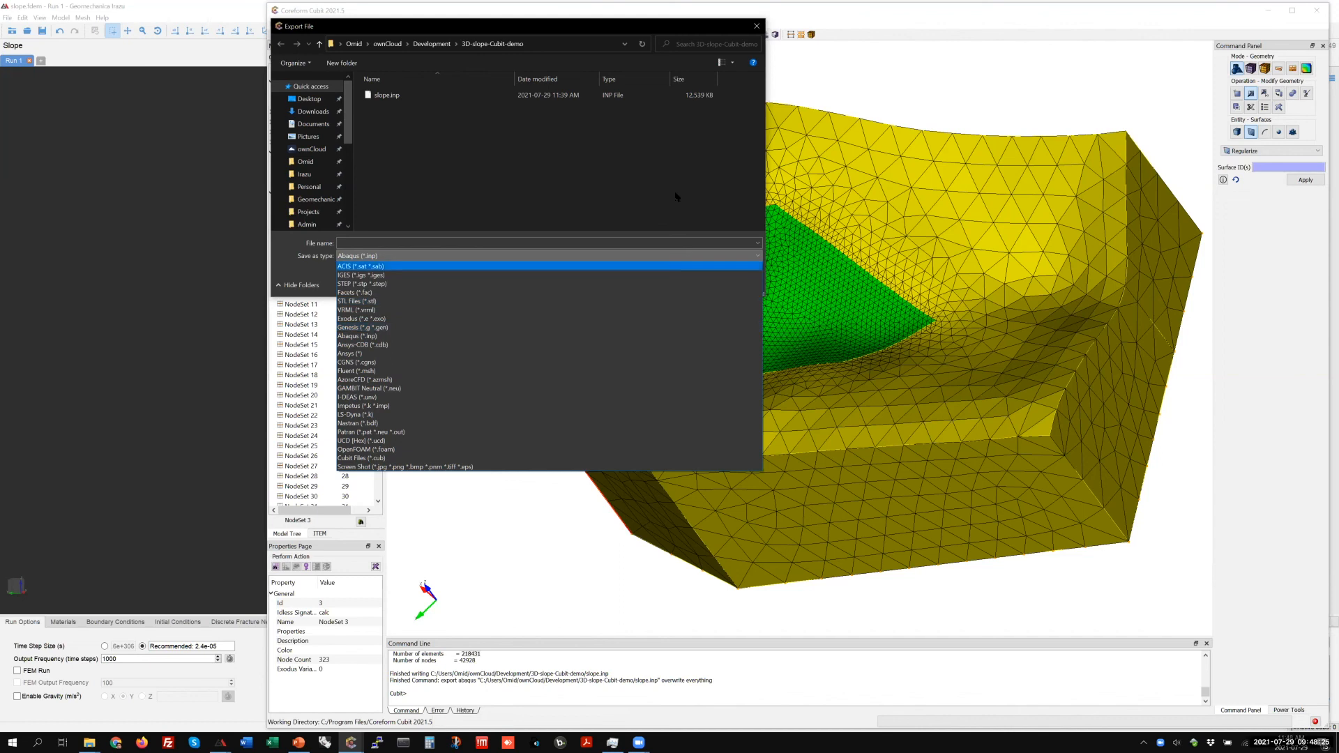
left_click(700, 172)
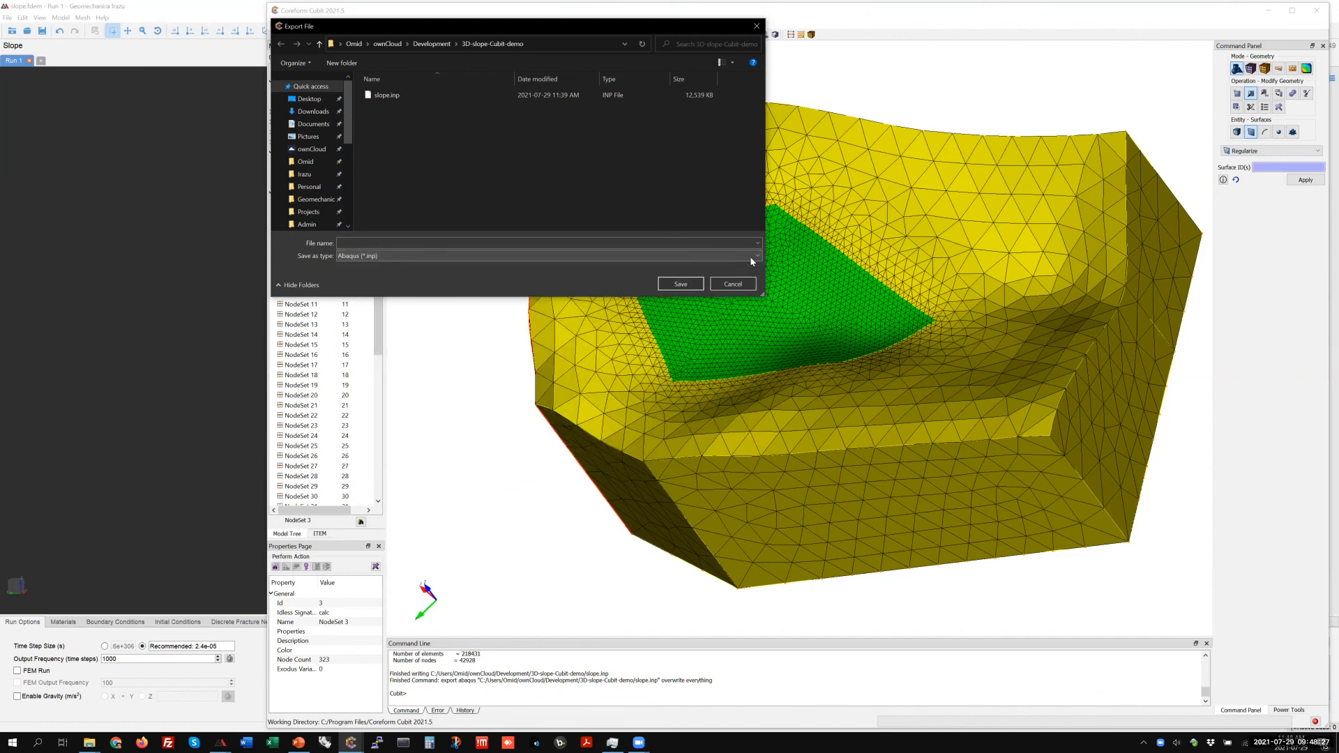
left_click(732, 284)
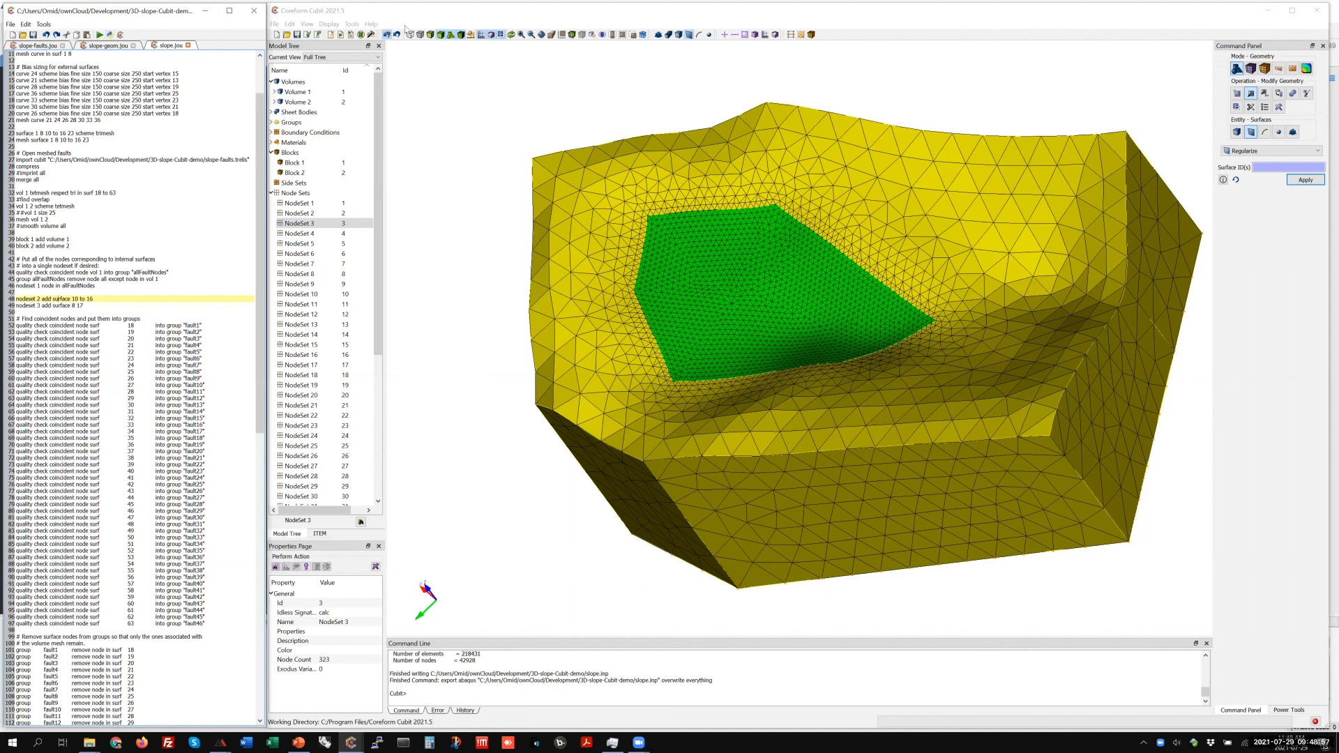
Step: Review the slope.jou journal script from its first line
left_click(524, 209)
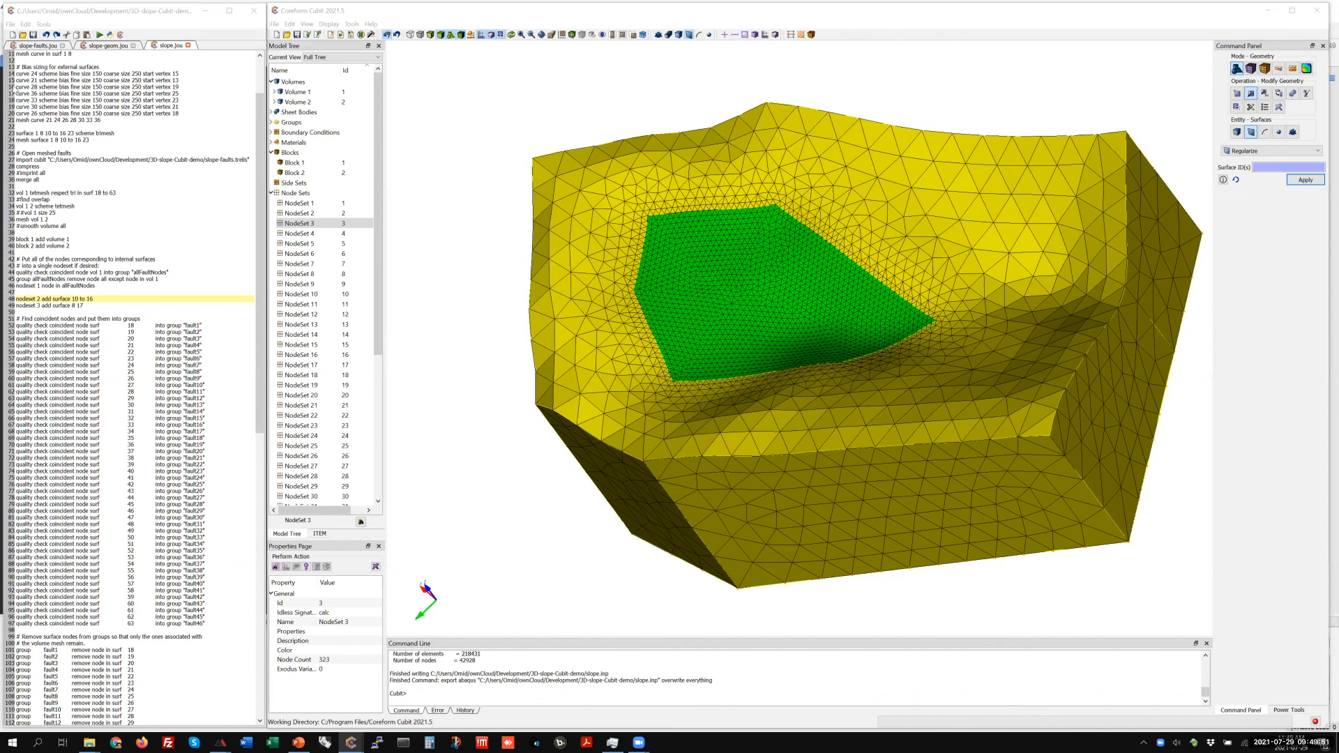
left_click(14, 53)
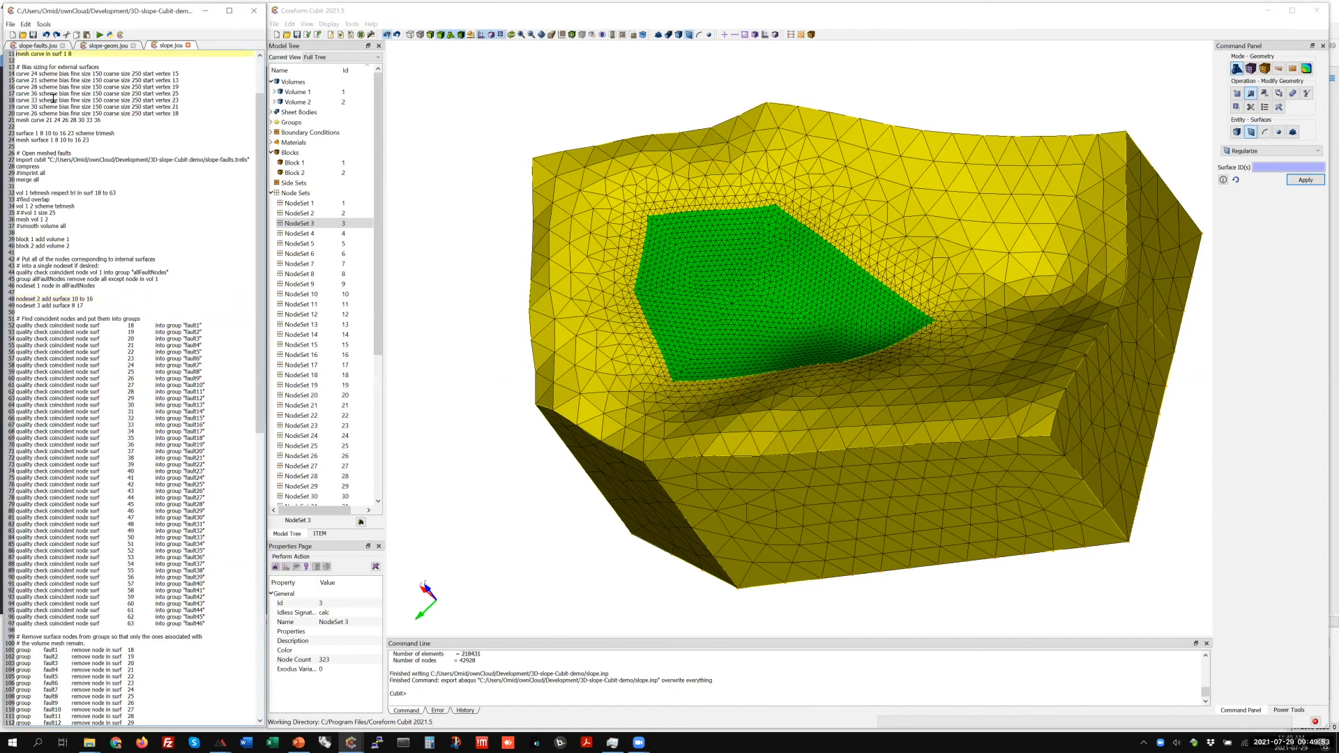
scroll(53, 99, "up", 4)
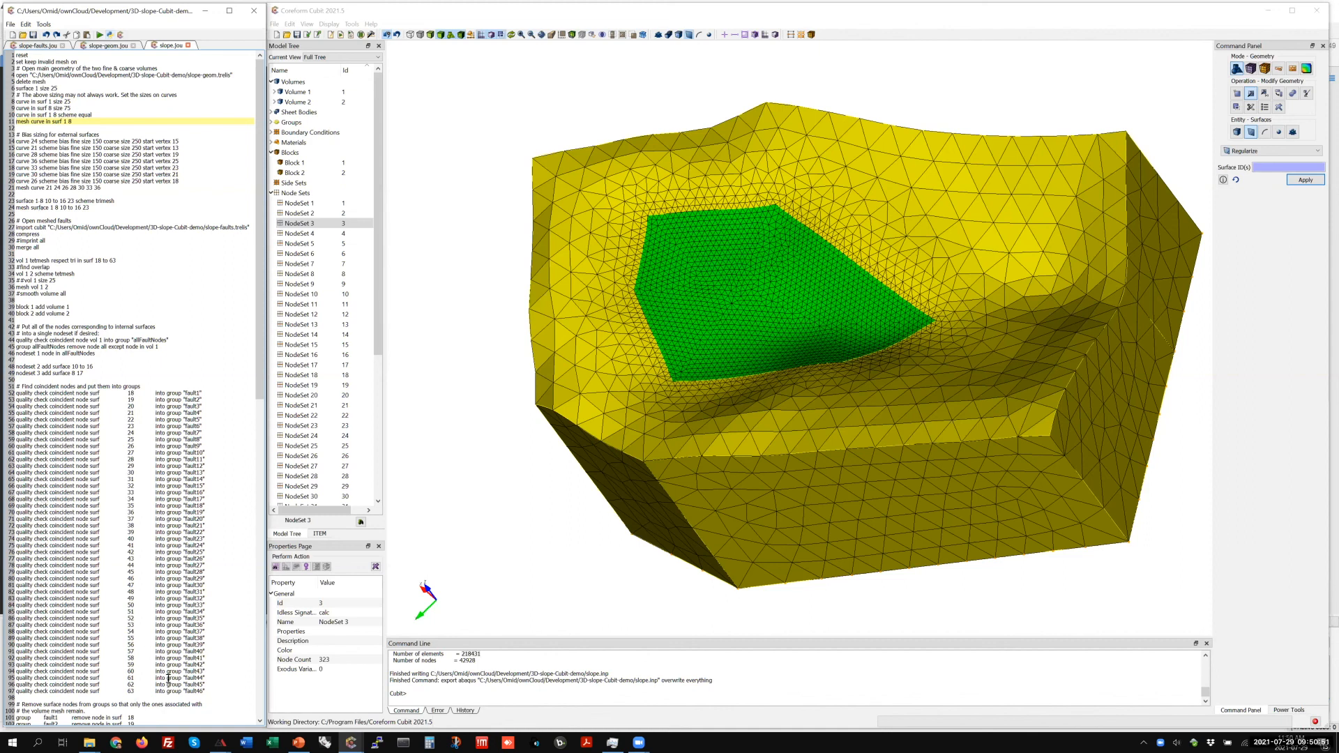
Step: Switch back to Geomechanica Irazu and check the run export options
left_click(220, 742)
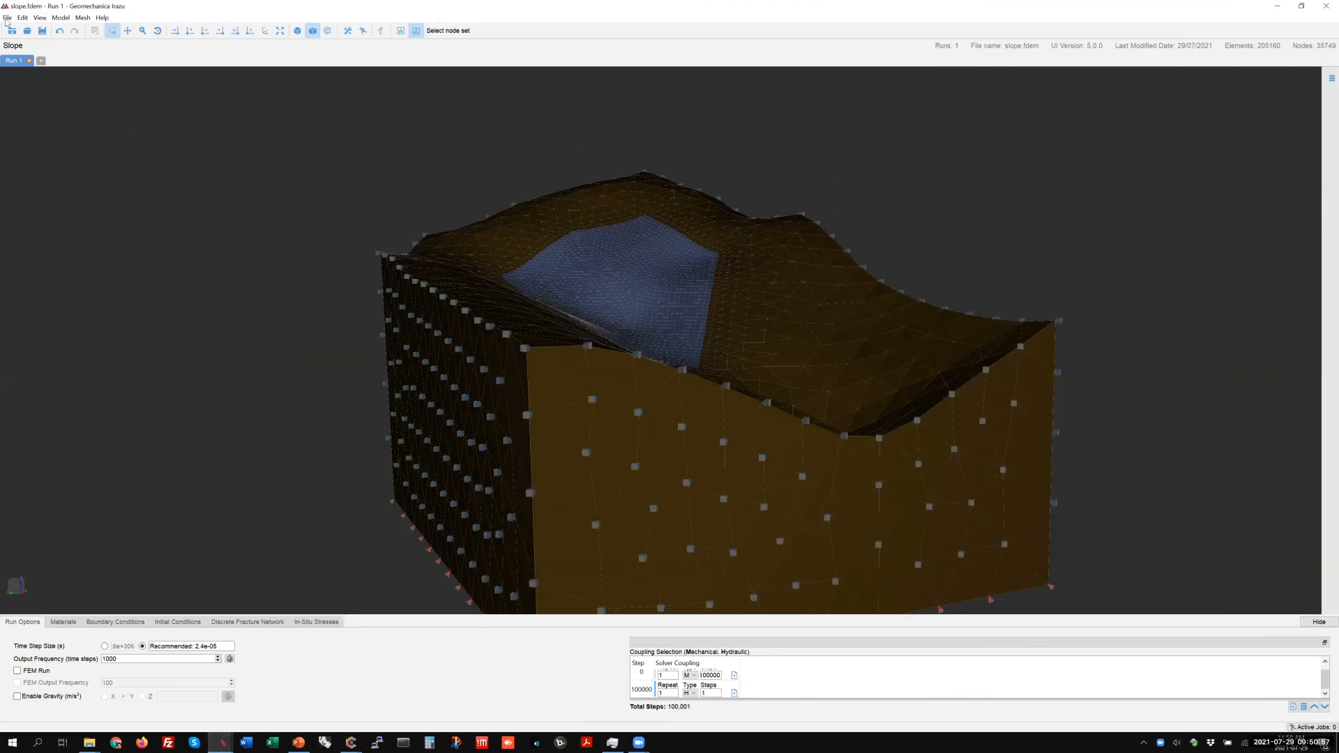
left_click(7, 17)
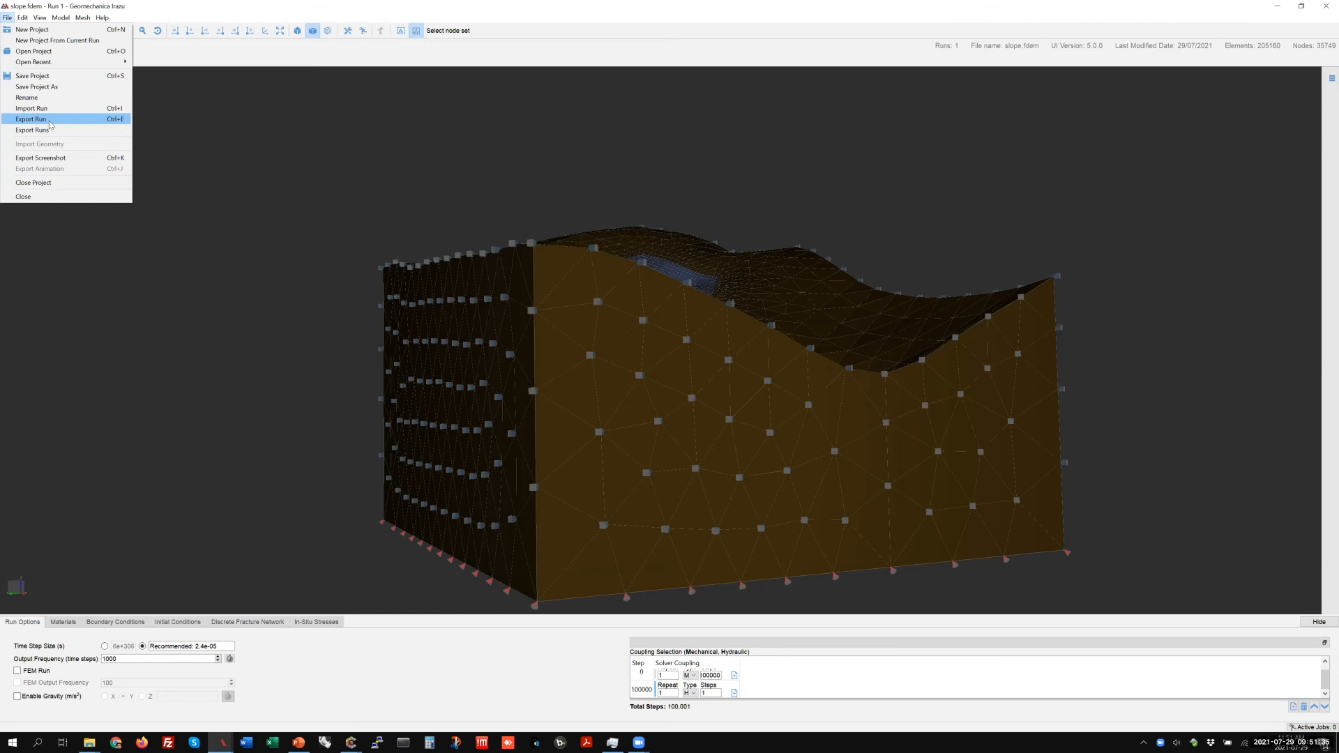
left_click(261, 64)
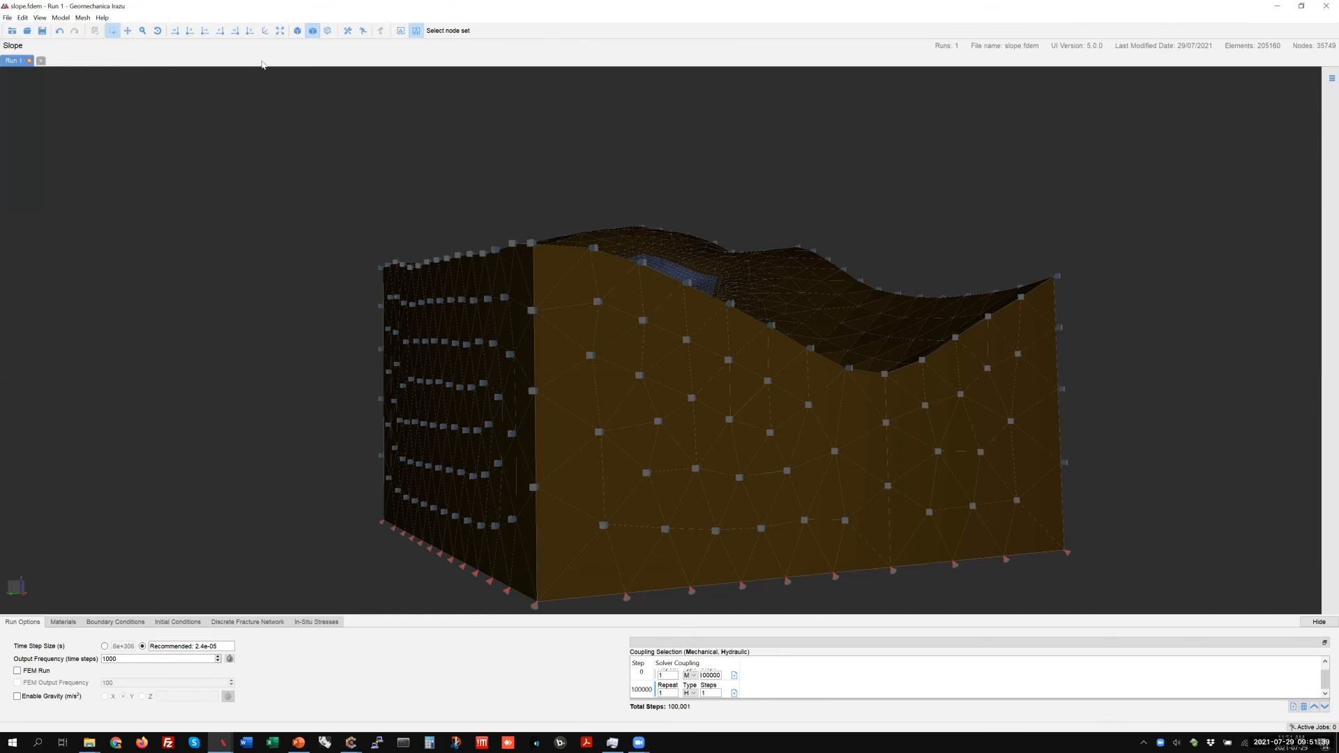